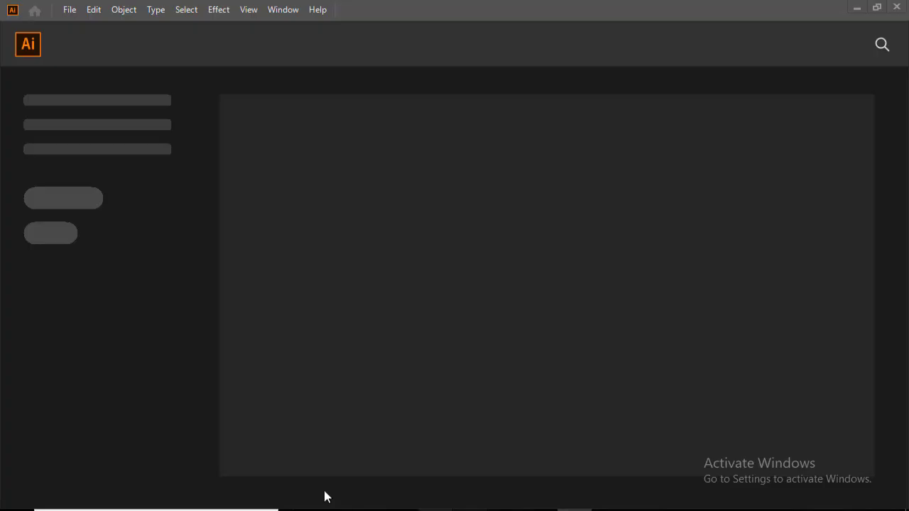
# Create a new 3.5 × 2 in document with a single artboard
pyautogui.click(69, 9)
pyautogui.click(84, 24)
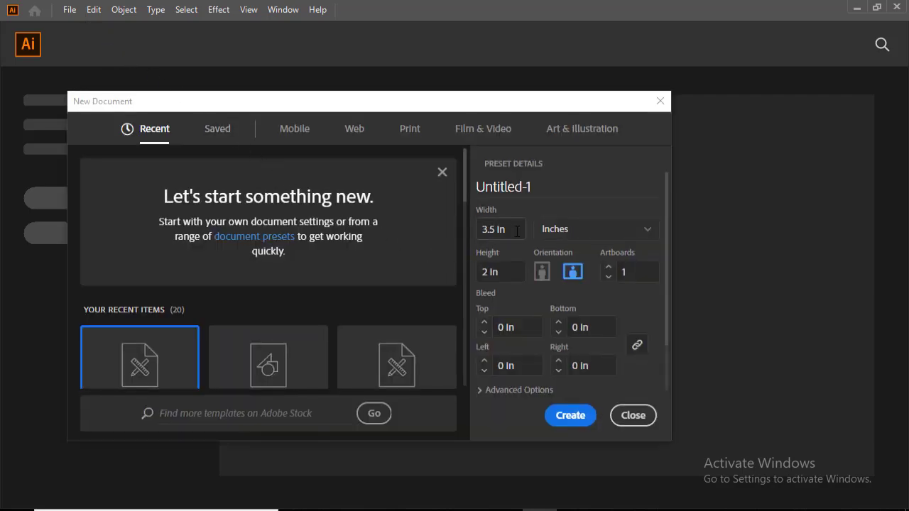
pyautogui.click(509, 273)
pyautogui.click(577, 421)
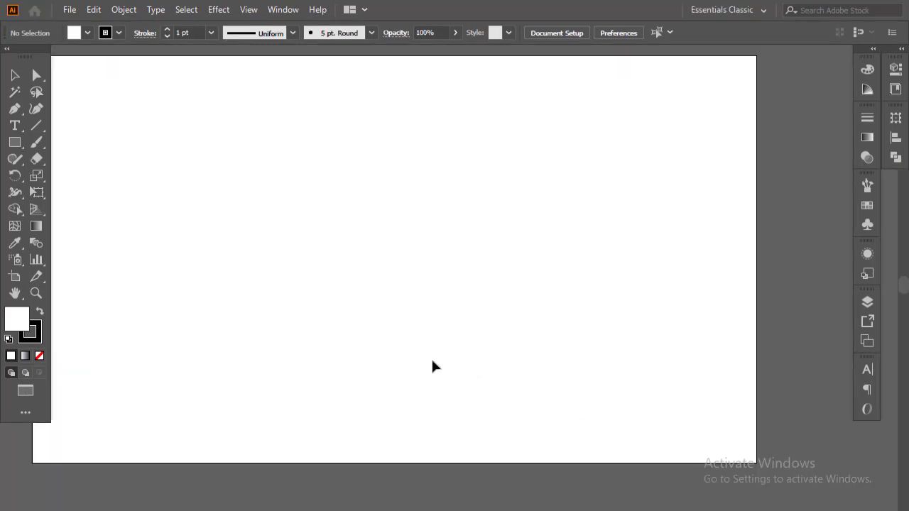
# Set the stroke to None and the fill to dark grey #232323
pyautogui.scroll(-3, 432, 361)
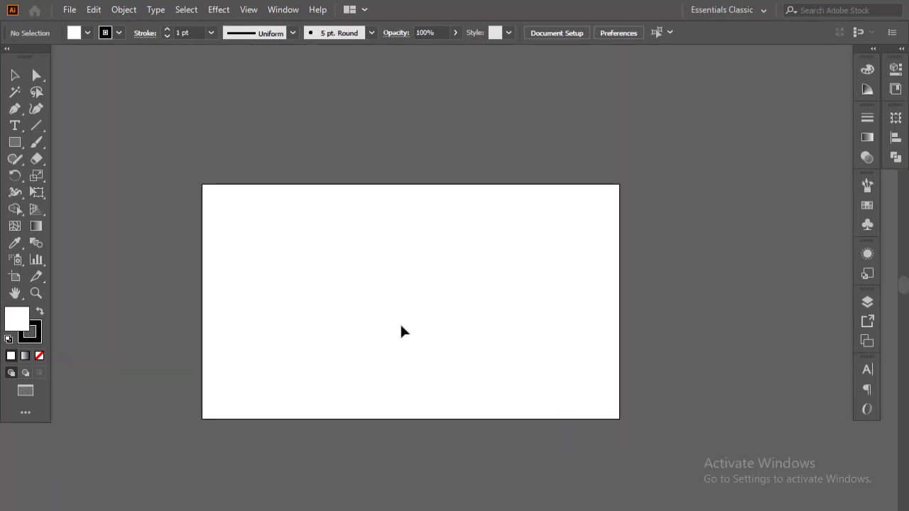
pyautogui.moveTo(341, 284); pyautogui.dragTo(341, 229)
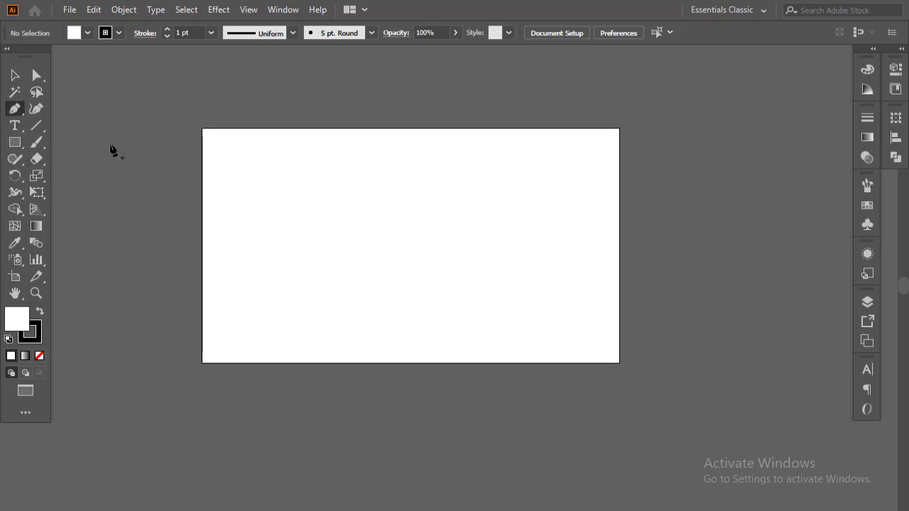
pyautogui.click(119, 33)
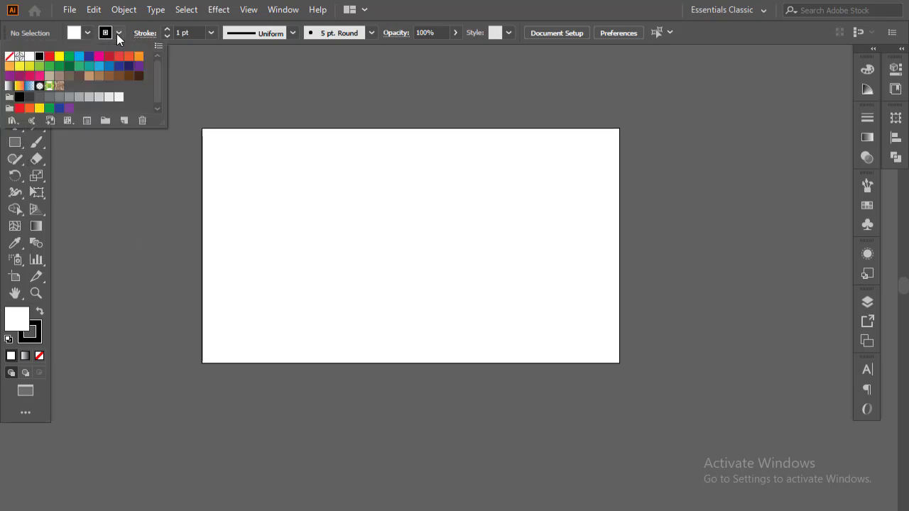
pyautogui.click(9, 58)
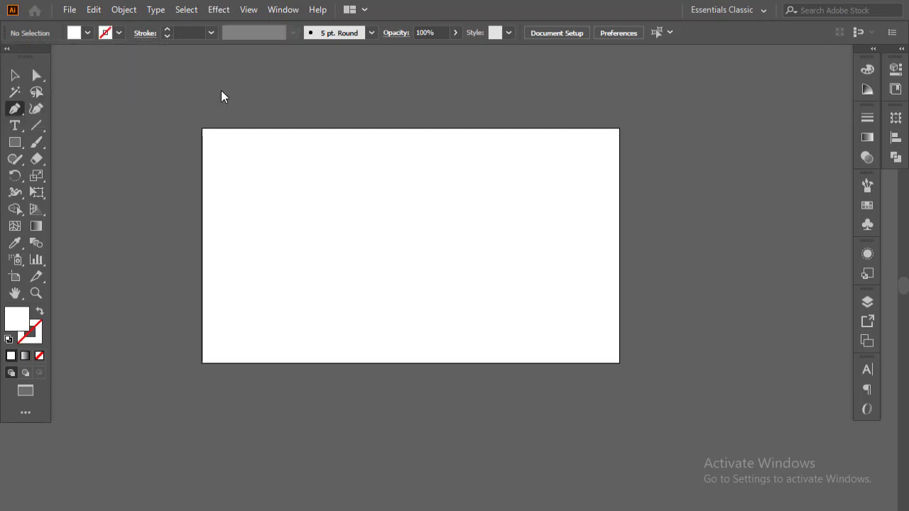
pyautogui.click(87, 34)
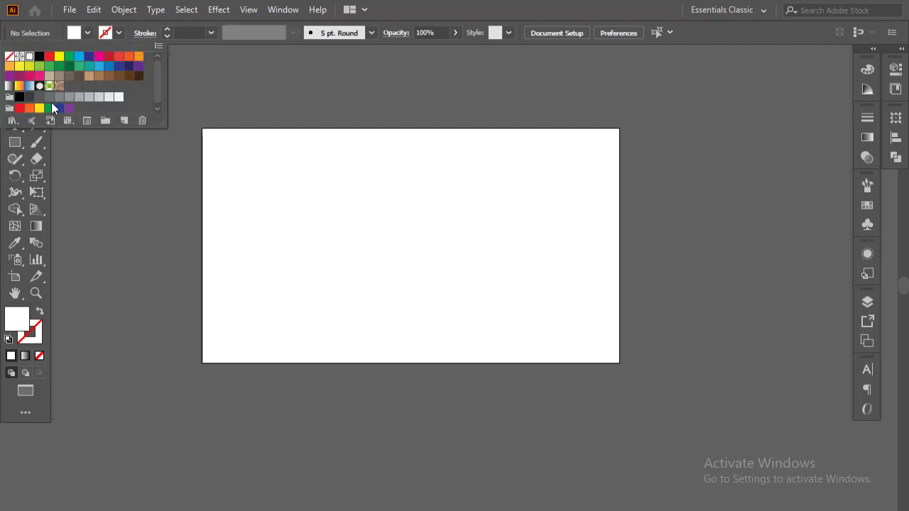
pyautogui.click(29, 97)
pyautogui.doubleClick(21, 323)
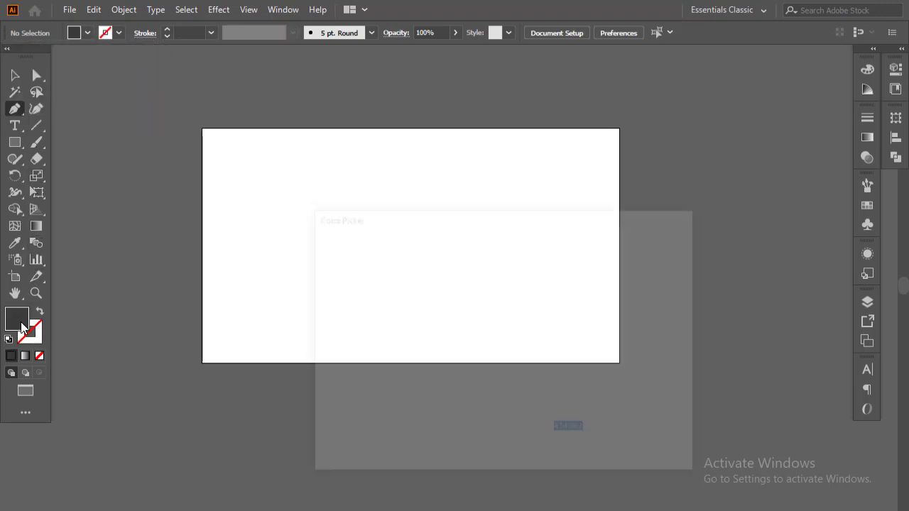
pyautogui.write('232323')
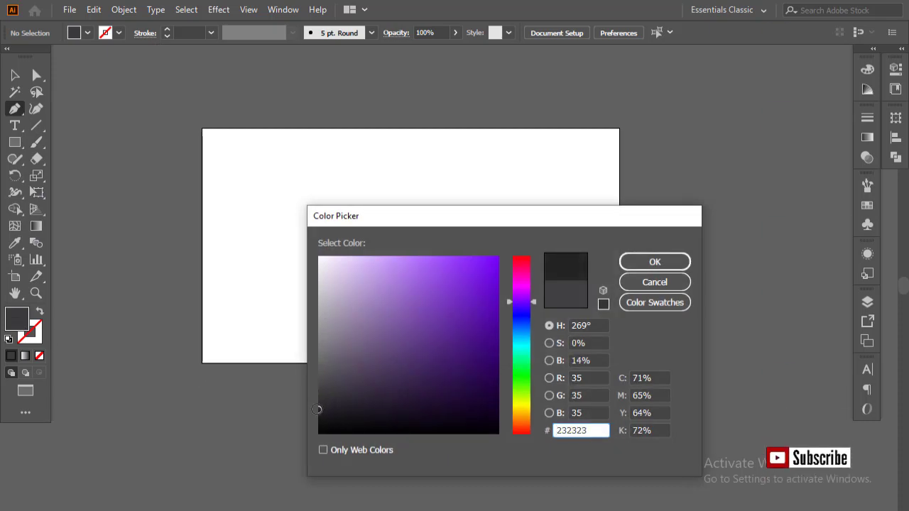
pyautogui.click(666, 263)
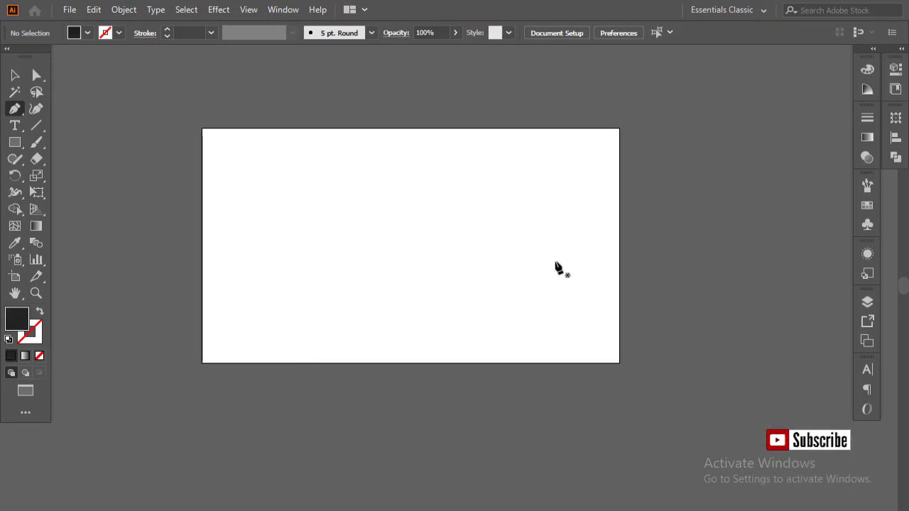
# Pen-draw a closed dark shape with a curved left edge overhanging the card's top, right and bottom
pyautogui.click(305, 110)
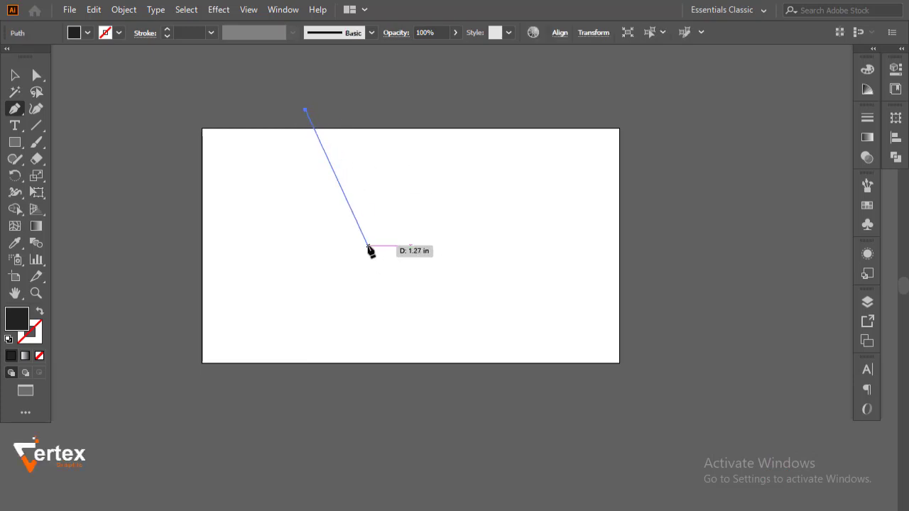
pyautogui.moveTo(365, 273); pyautogui.dragTo(371, 325)
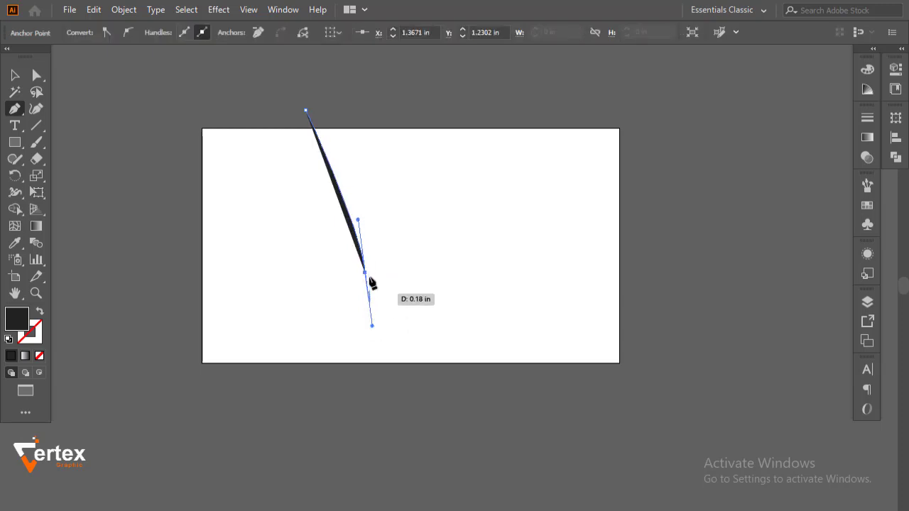
pyautogui.click(365, 272)
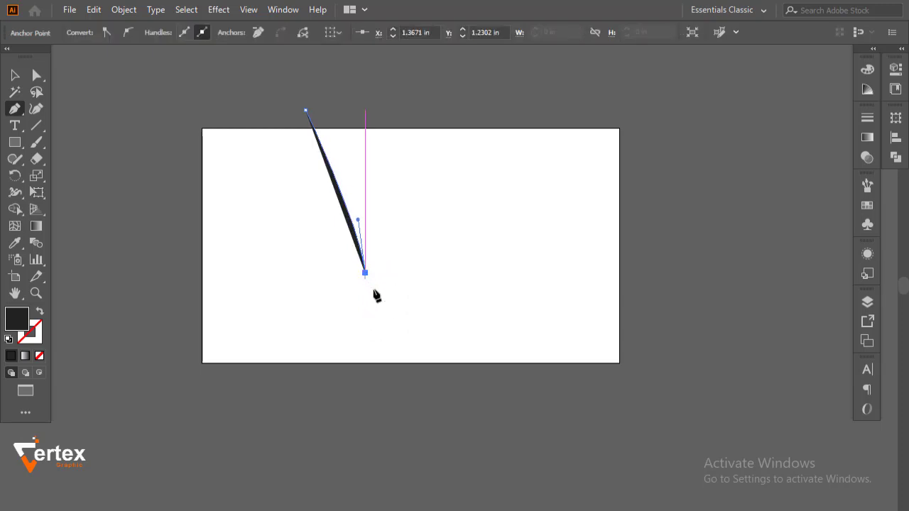
pyautogui.moveTo(401, 380); pyautogui.dragTo(426, 418)
pyautogui.click(401, 380)
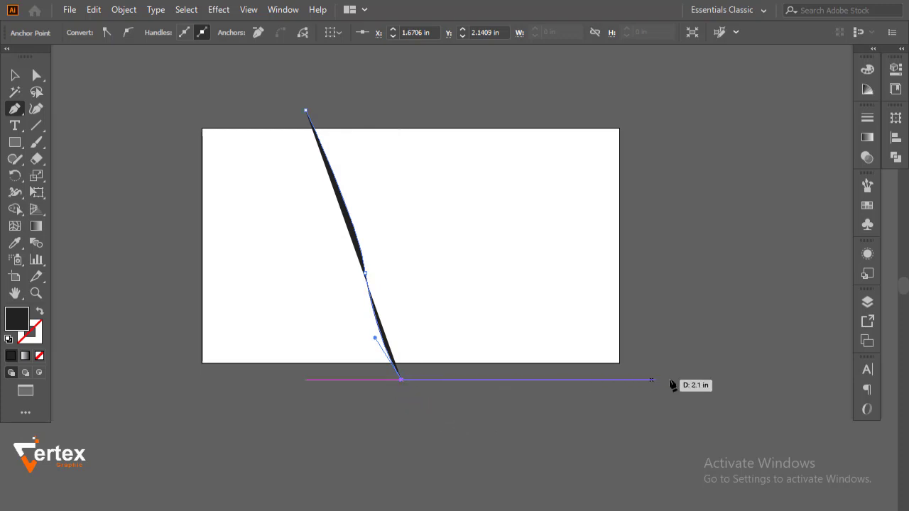
pyautogui.click(670, 379)
pyautogui.click(664, 86)
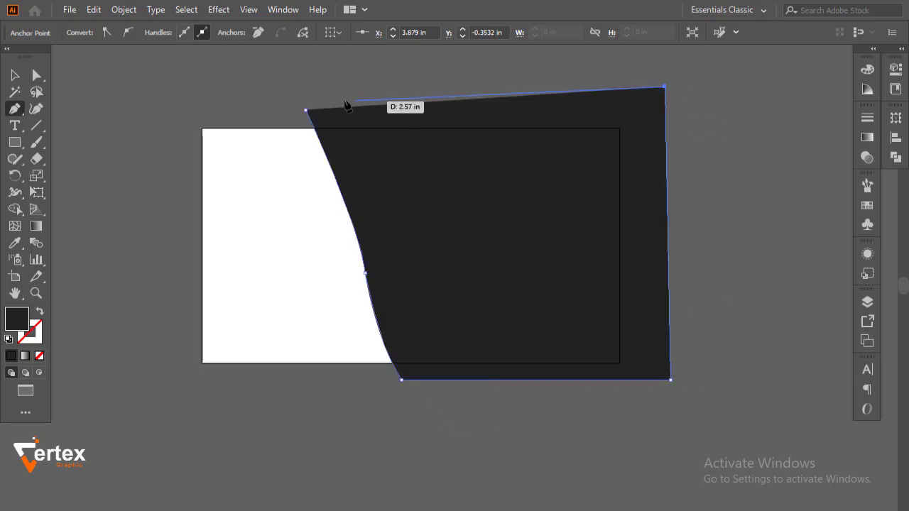
pyautogui.click(305, 110)
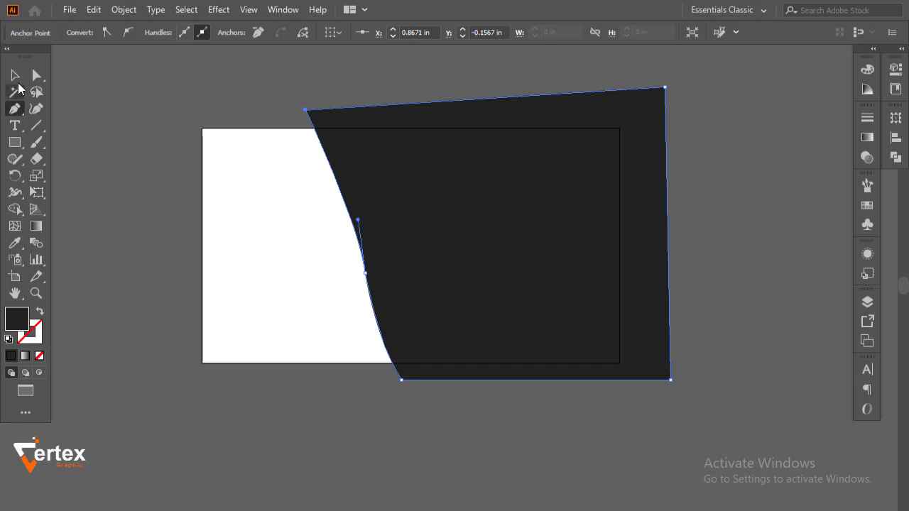
pyautogui.click(15, 76)
pyautogui.click(126, 138)
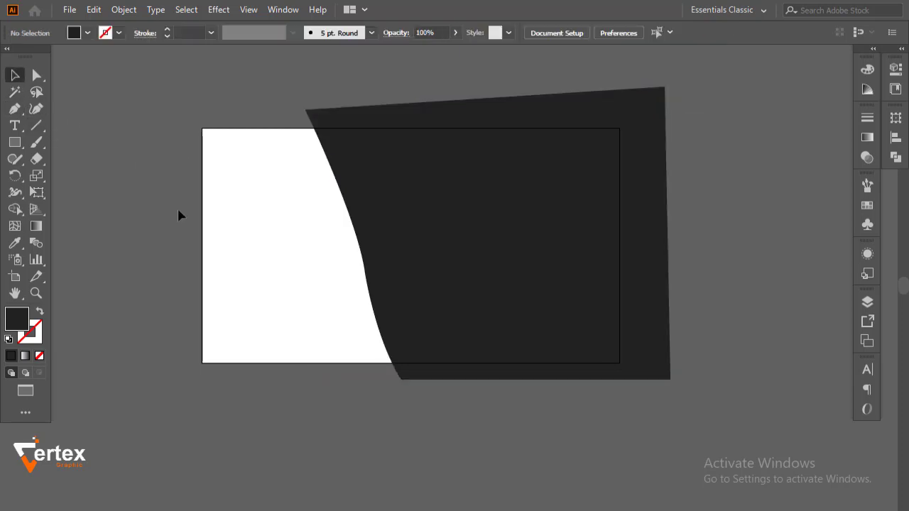
pyautogui.click(395, 265)
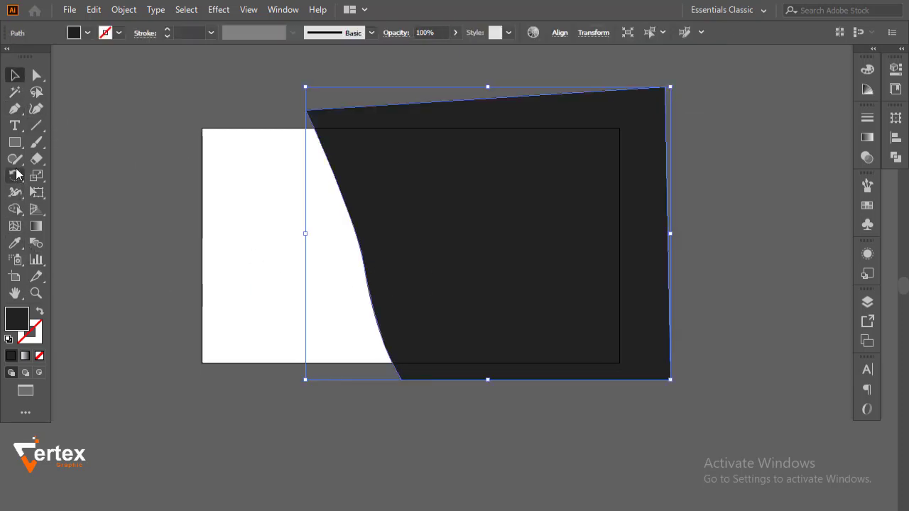
# Run the Smooth Tool along the dark shape's curved left edge
pyautogui.moveTo(15, 170); pyautogui.dragTo(69, 199)
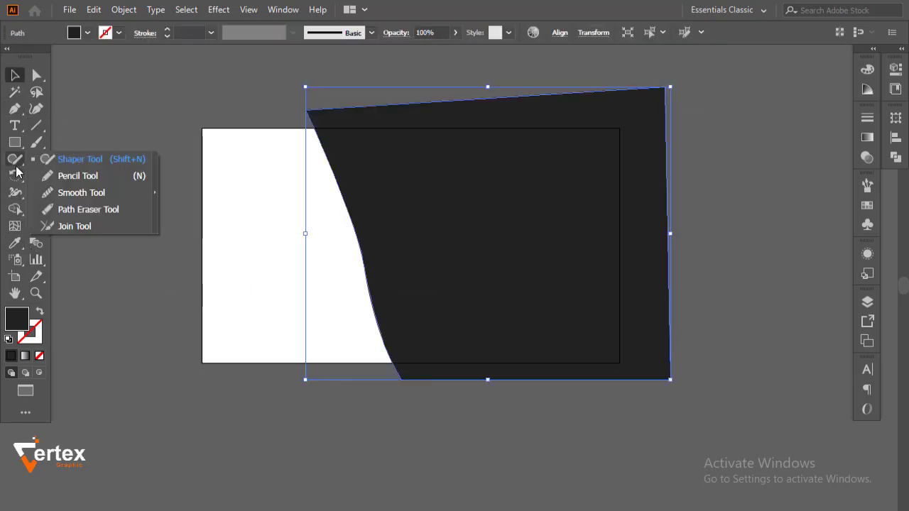
pyautogui.click(70, 196)
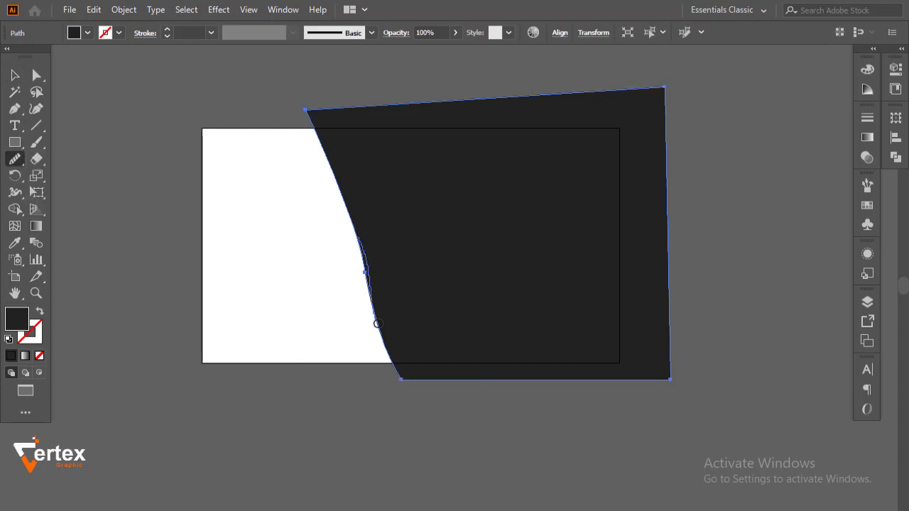
pyautogui.moveTo(377, 323); pyautogui.dragTo(400, 363)
pyautogui.press('v')
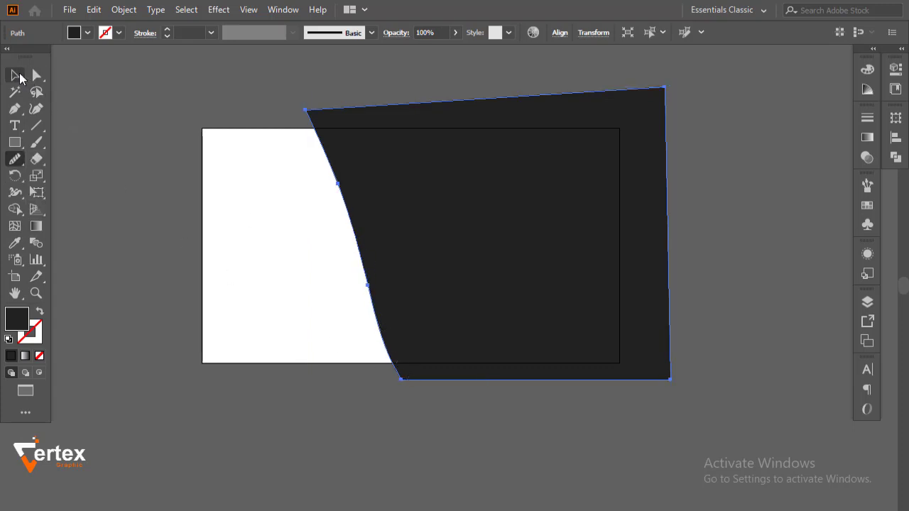
pyautogui.click(131, 112)
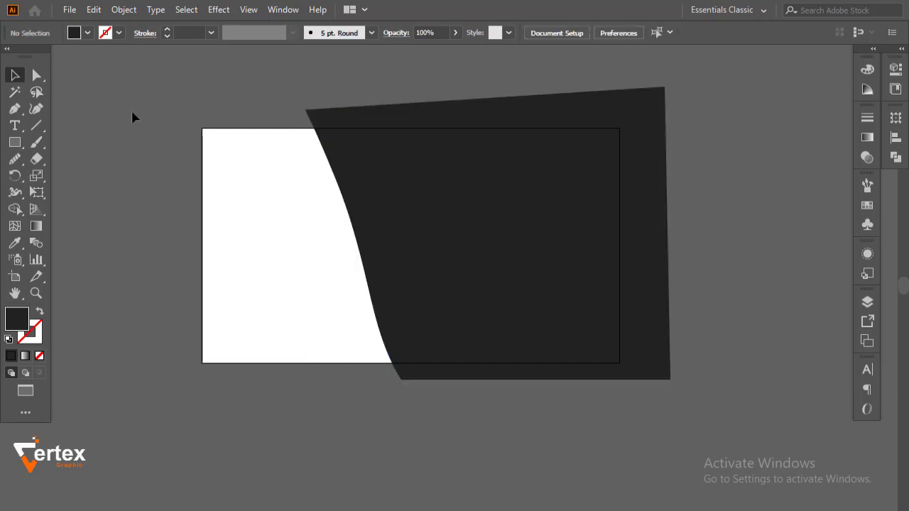
pyautogui.click(384, 214)
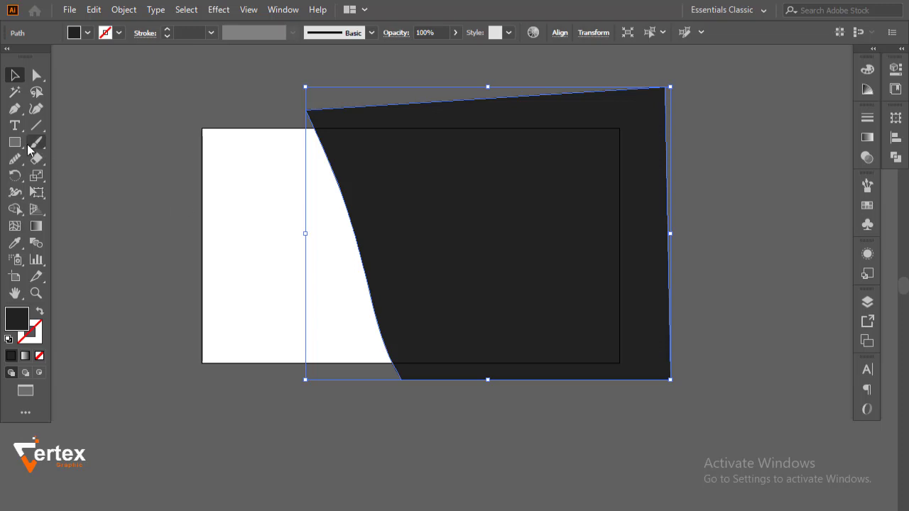
pyautogui.click(94, 104)
pyautogui.click(14, 108)
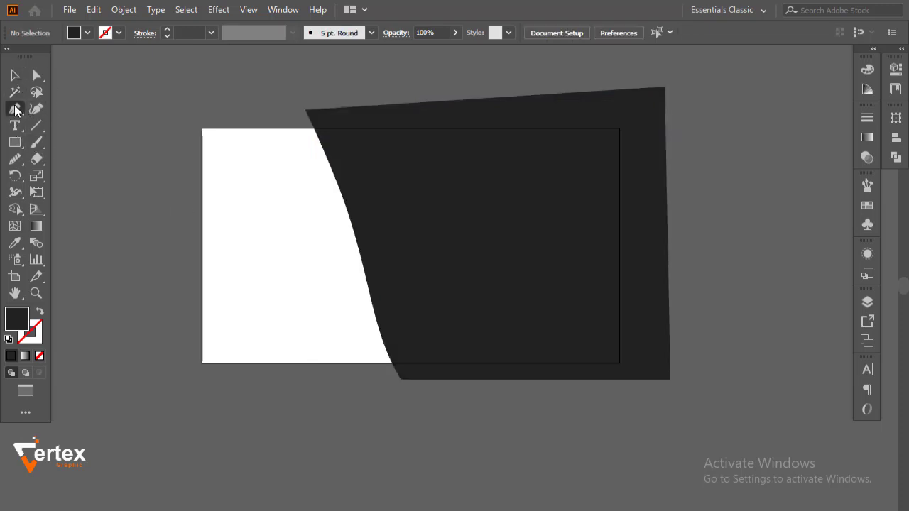
# Pen-draw a closed shape from the curve's midpoint down past the card's bottom, then select it
pyautogui.click(359, 250)
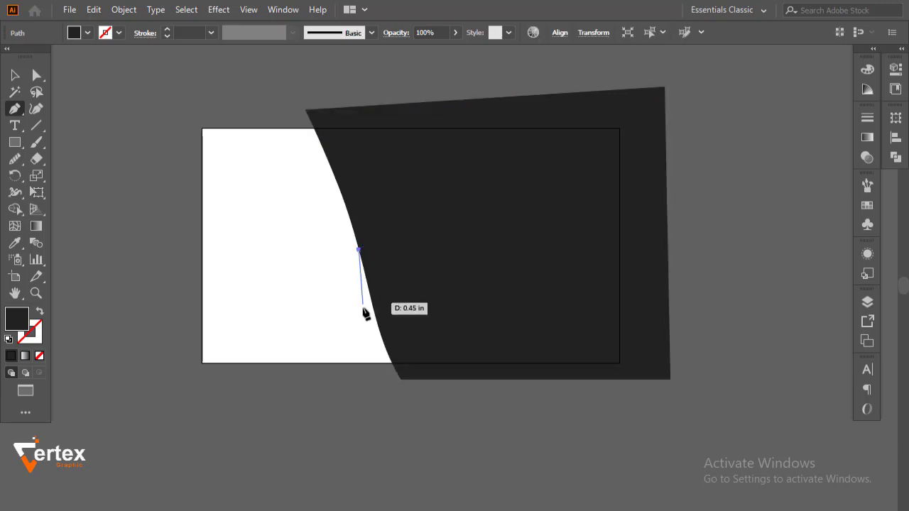
pyautogui.click(353, 397)
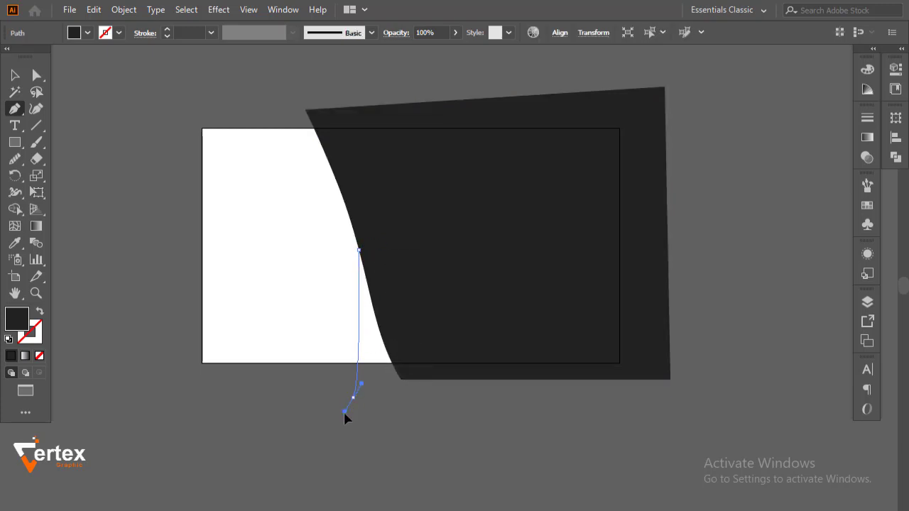
pyautogui.moveTo(342, 422); pyautogui.dragTo(340, 441)
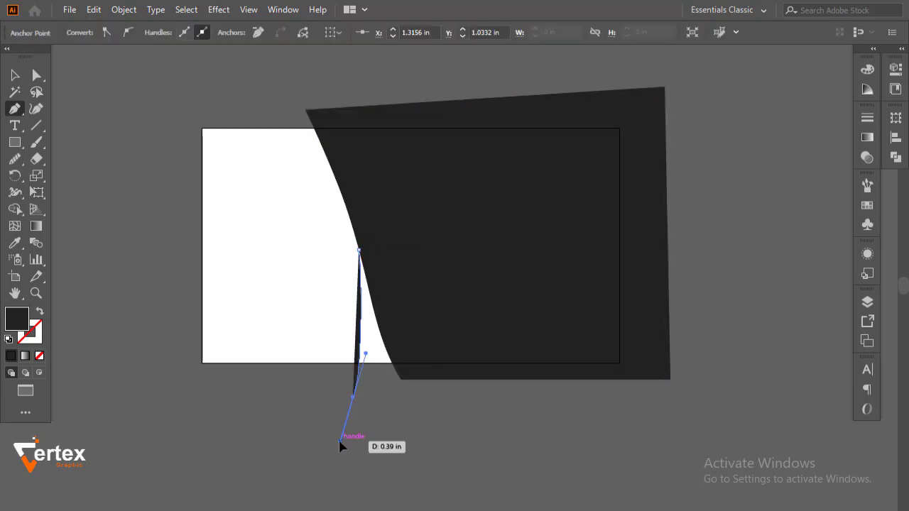
pyautogui.click(354, 398)
pyautogui.click(435, 397)
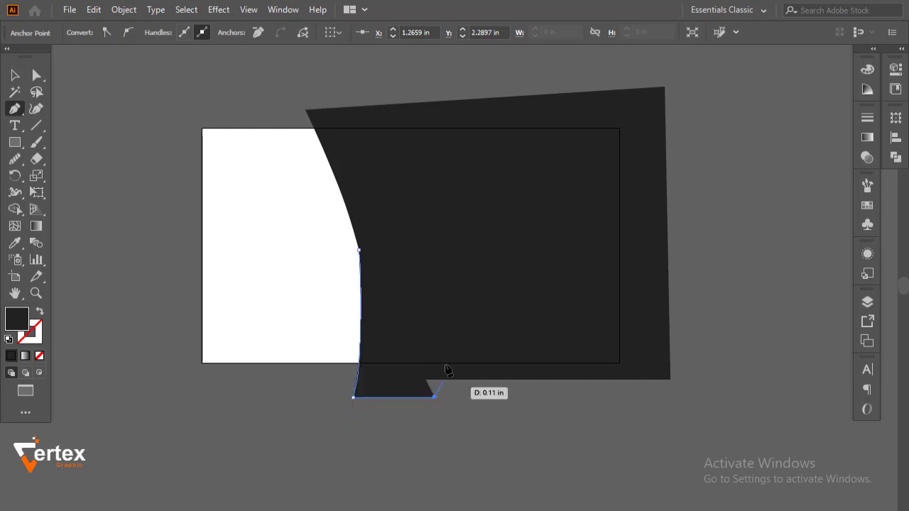
pyautogui.click(439, 341)
pyautogui.click(400, 269)
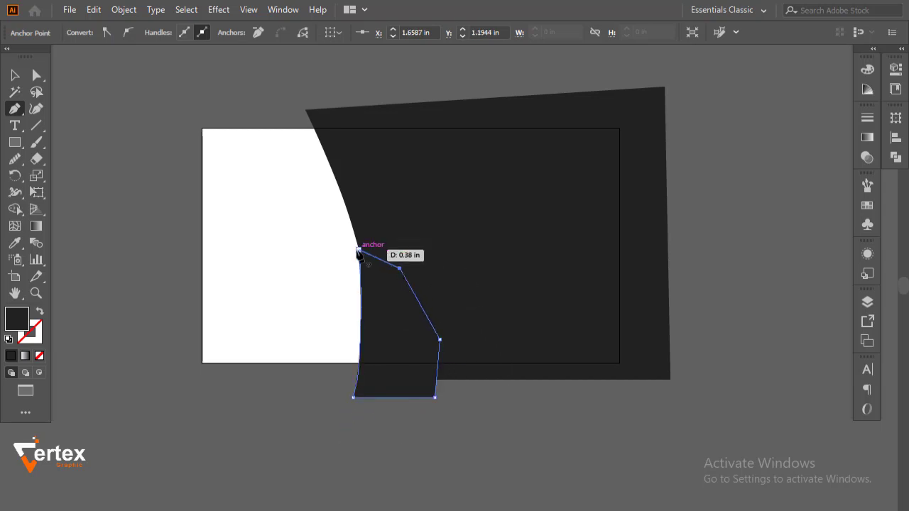
pyautogui.click(358, 252)
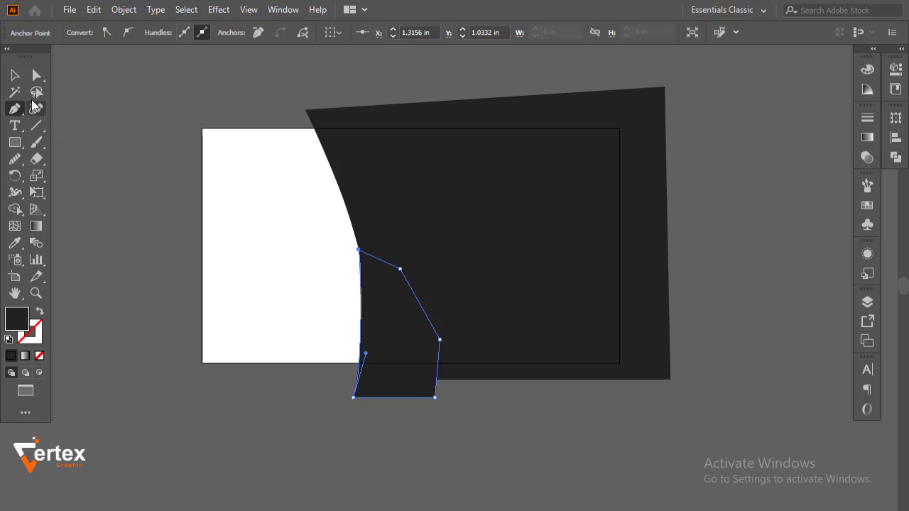
pyautogui.press('v')
pyautogui.click(100, 179)
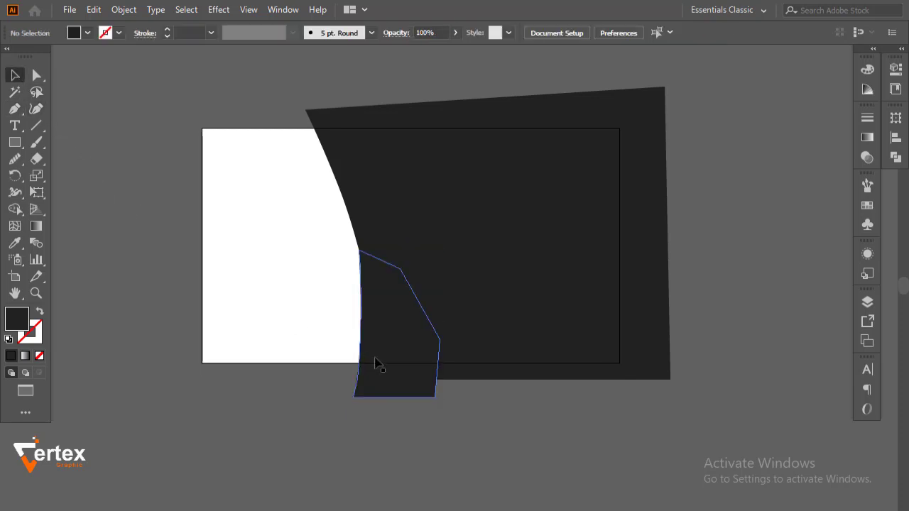
pyautogui.click(375, 365)
# Fill the new shape with orange #f7941d
pyautogui.click(87, 33)
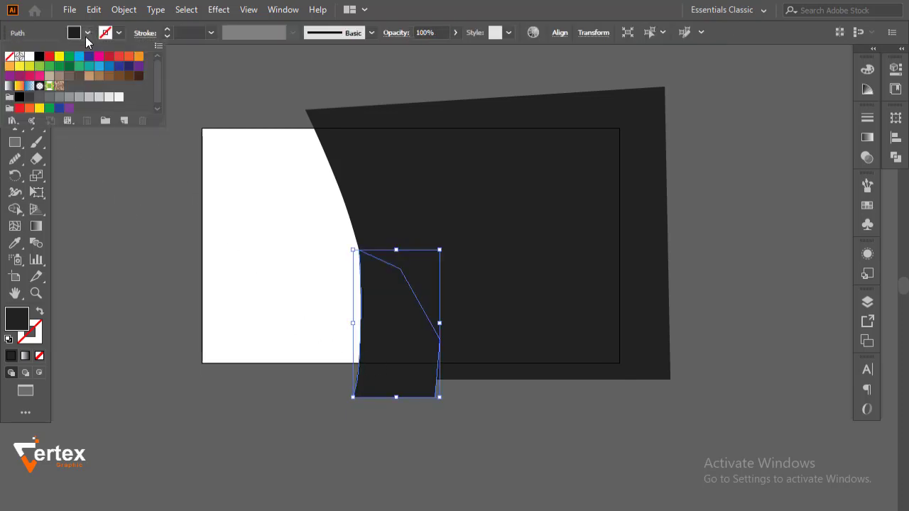
pyautogui.click(137, 57)
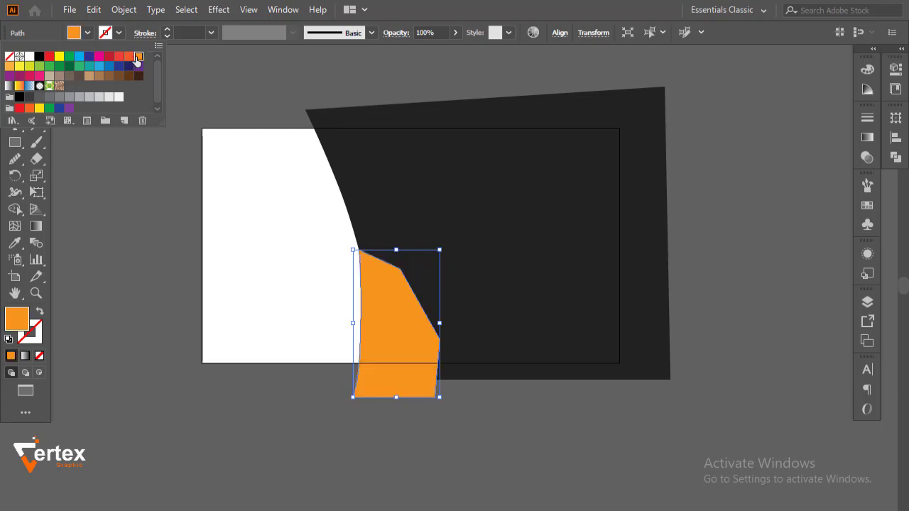
pyautogui.doubleClick(23, 323)
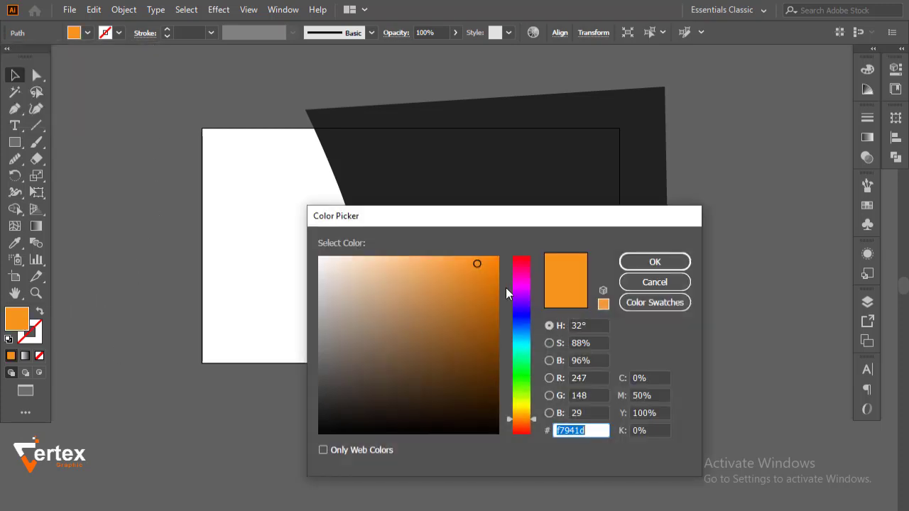
pyautogui.click(656, 262)
# Send the orange shape behind the dark panel via Arrange > Send to Back
pyautogui.click(298, 339)
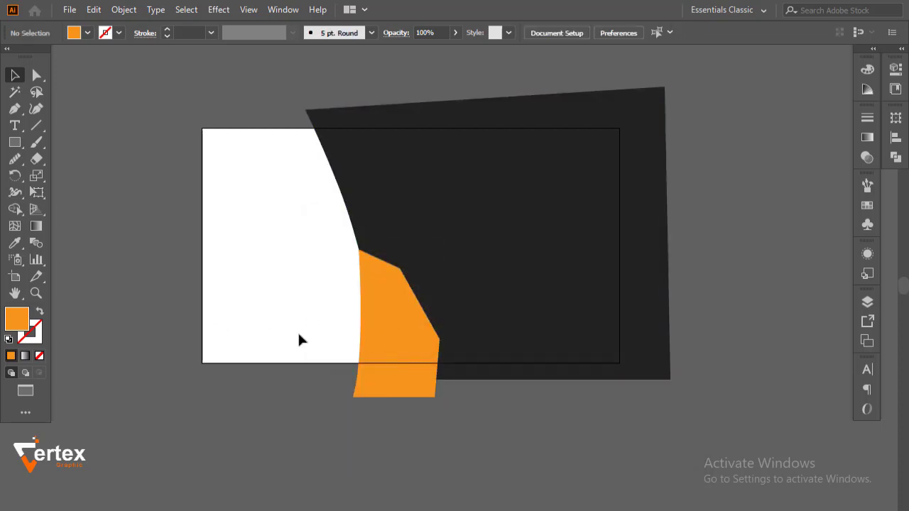
pyautogui.click(387, 347)
pyautogui.rightClick(390, 336)
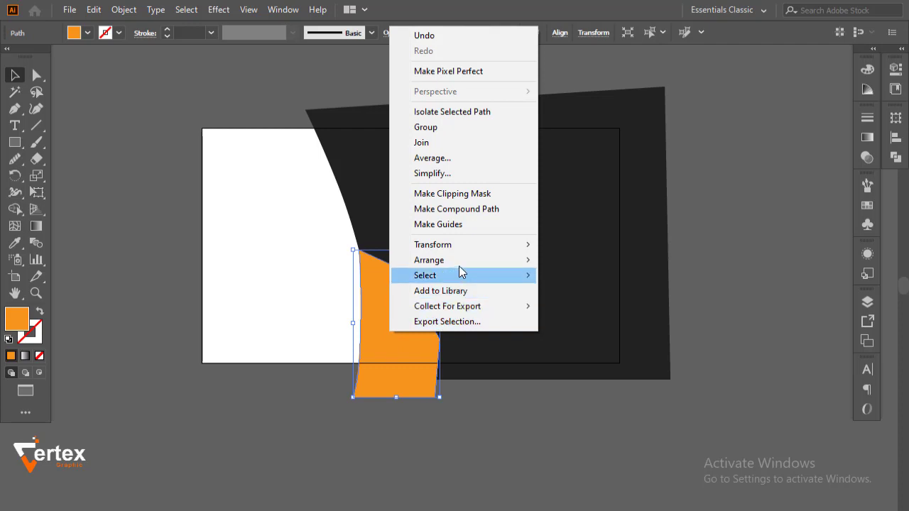
pyautogui.moveTo(429, 260)
pyautogui.click(583, 306)
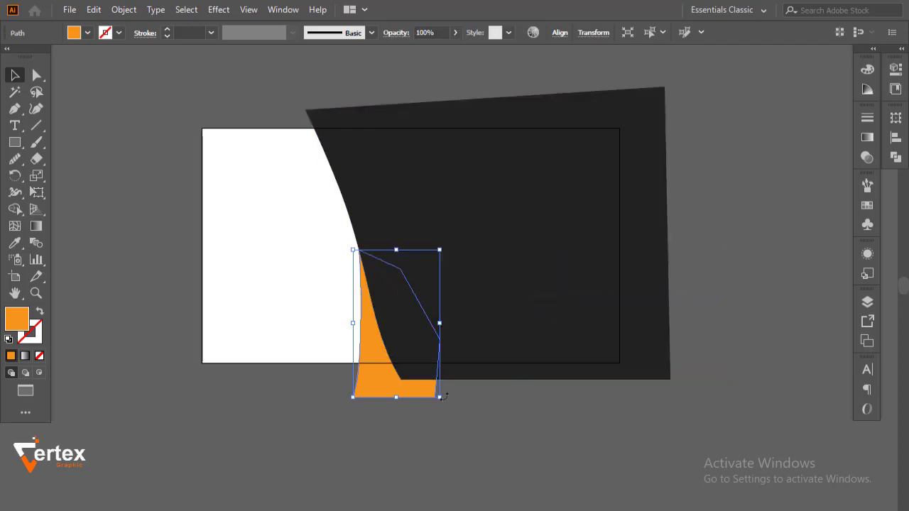
pyautogui.click(384, 437)
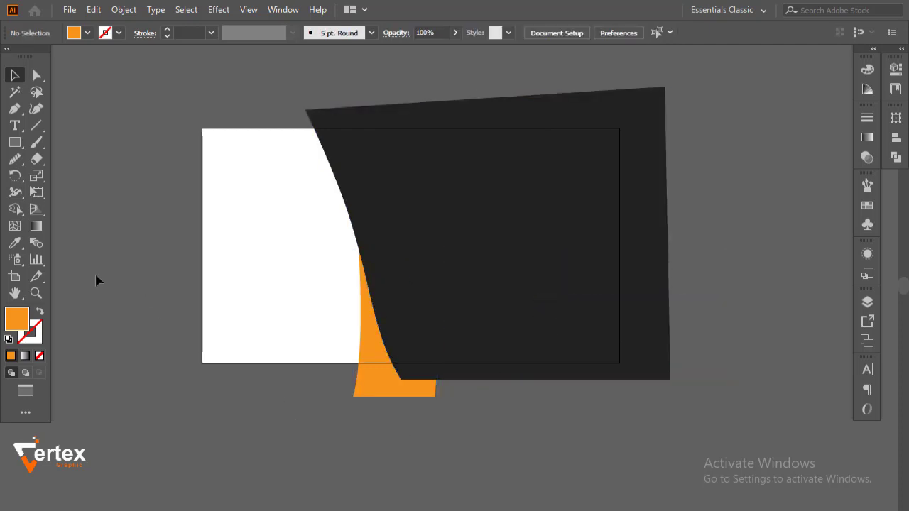
# Pen-draw a third closed shape from the panel's edge, curving down past the card's bottom
pyautogui.click(15, 108)
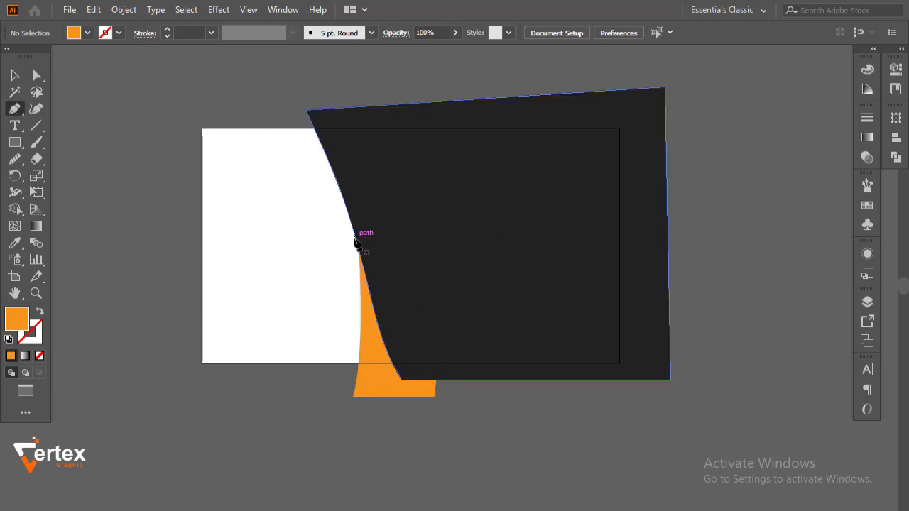
pyautogui.click(356, 240)
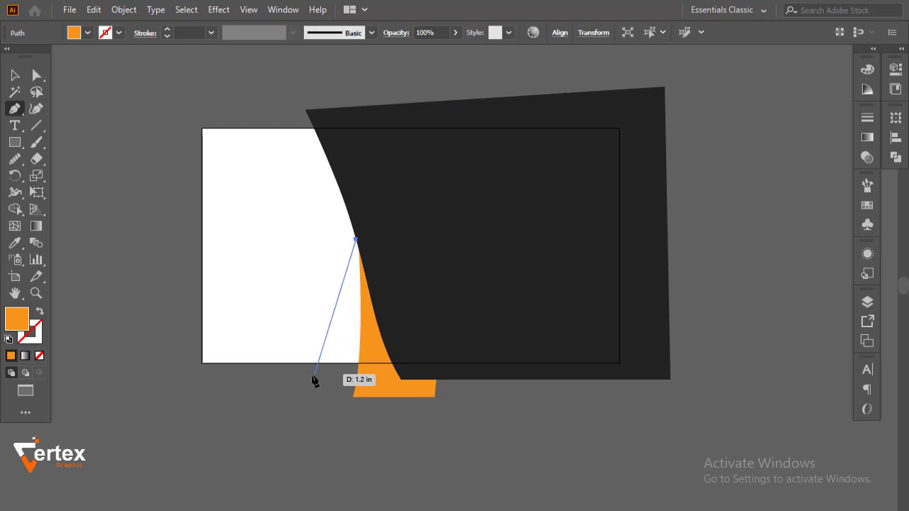
pyautogui.moveTo(310, 375); pyautogui.dragTo(246, 446)
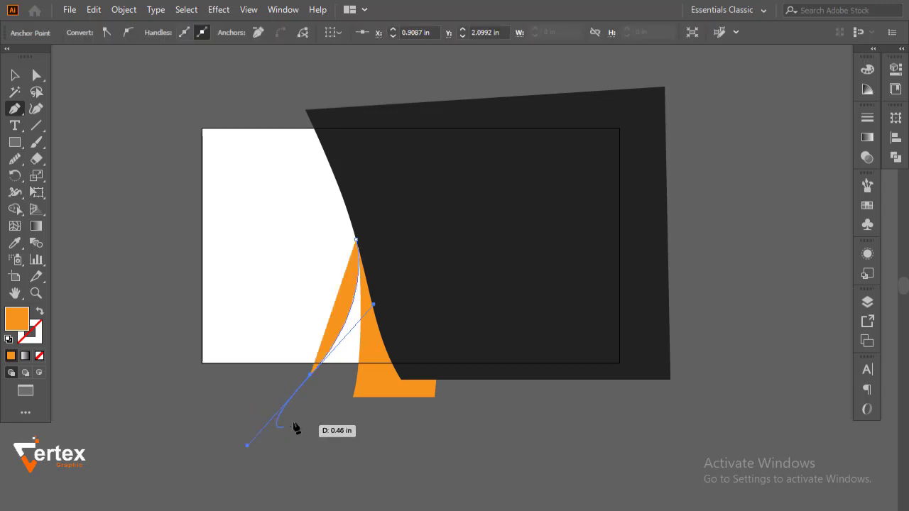
pyautogui.click(310, 376)
pyautogui.click(466, 374)
pyautogui.click(454, 308)
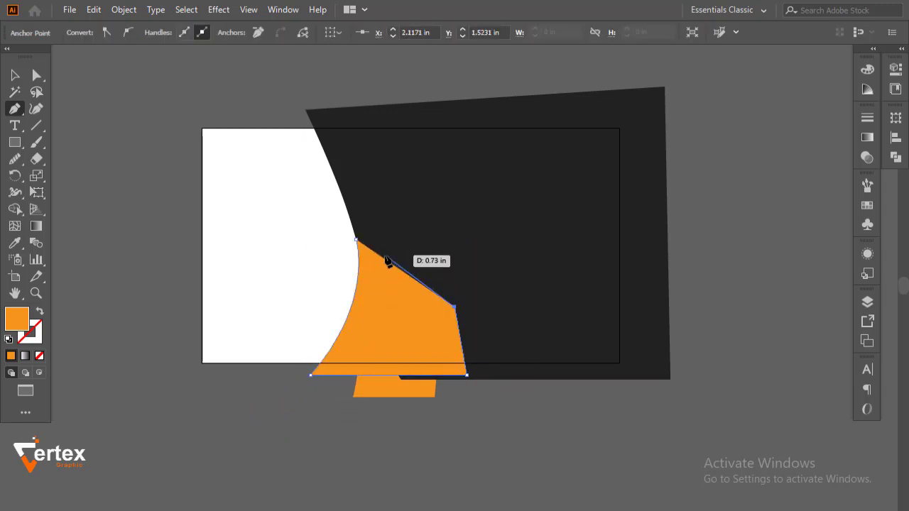
pyautogui.click(384, 254)
pyautogui.click(355, 239)
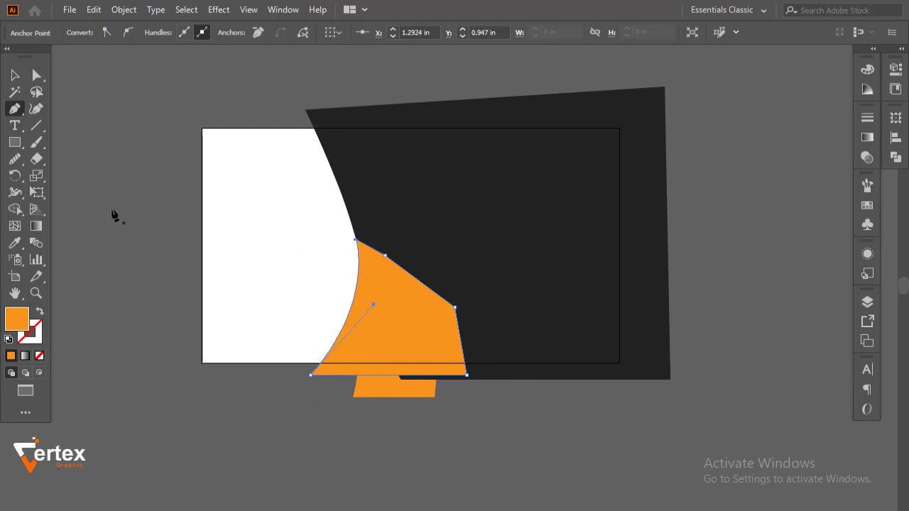
pyautogui.click(14, 75)
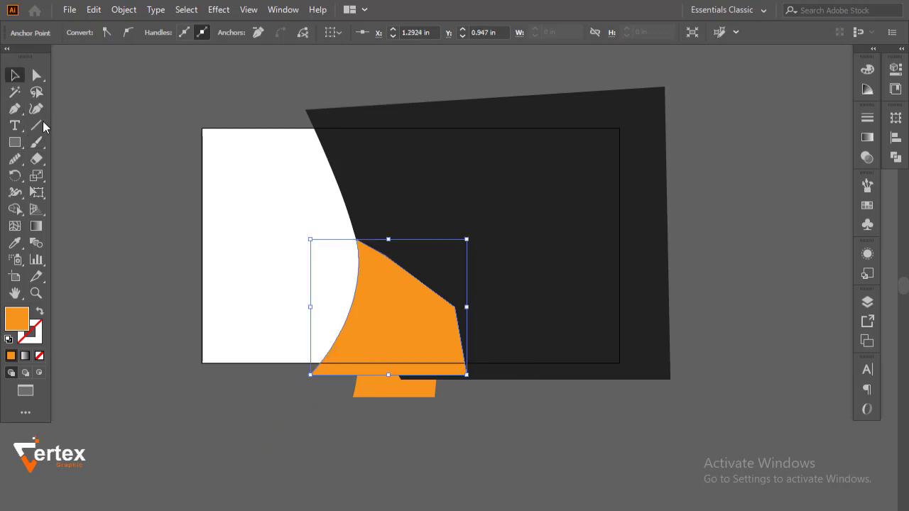
# Fill the third shape darker orange #c16808 and send it behind the dark panel
pyautogui.doubleClick(17, 320)
pyautogui.moveTo(495, 283); pyautogui.dragTo(493, 298)
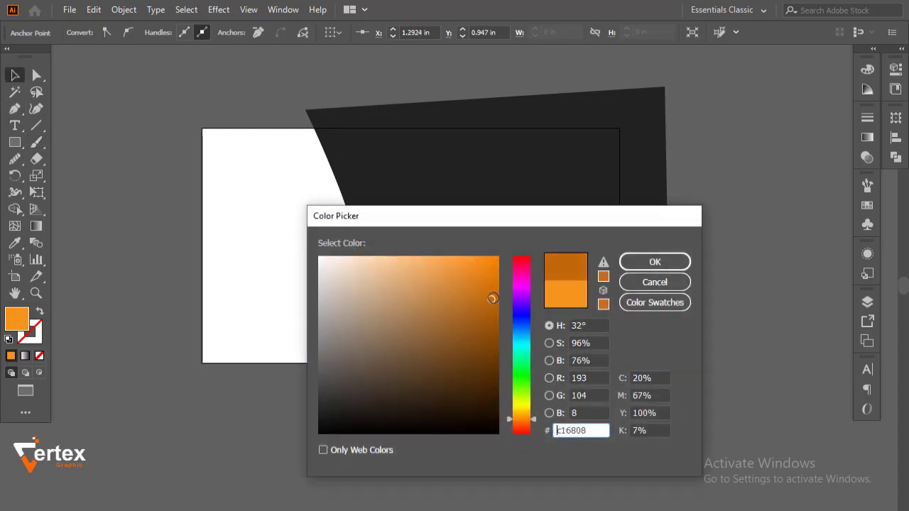
pyautogui.click(654, 262)
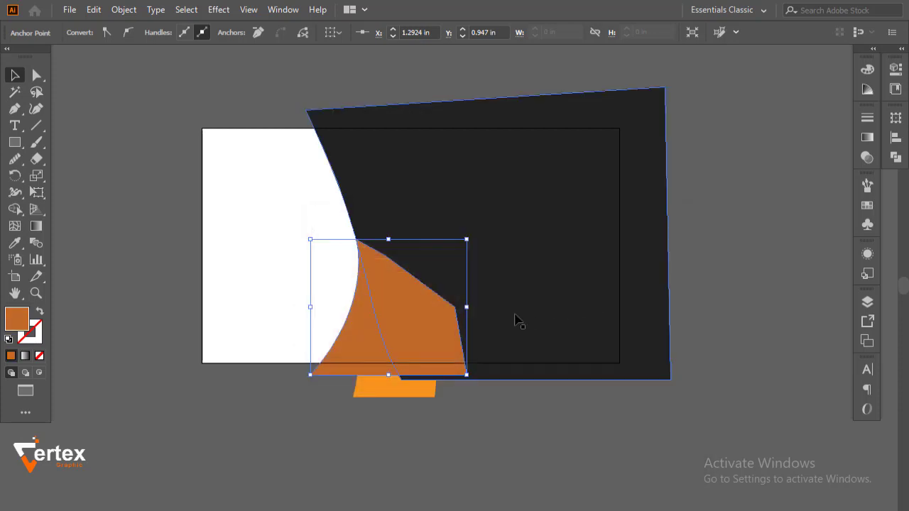
pyautogui.rightClick(365, 328)
pyautogui.moveTo(403, 252)
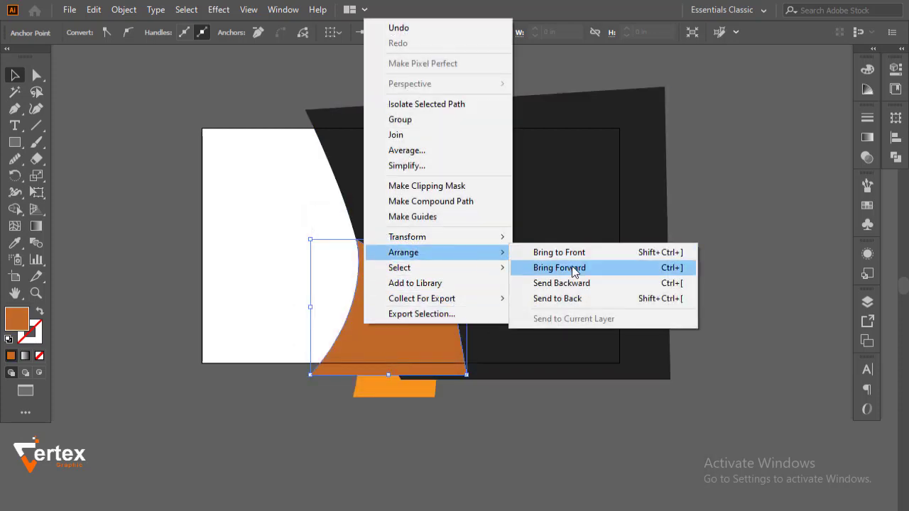
pyautogui.click(557, 299)
pyautogui.click(503, 444)
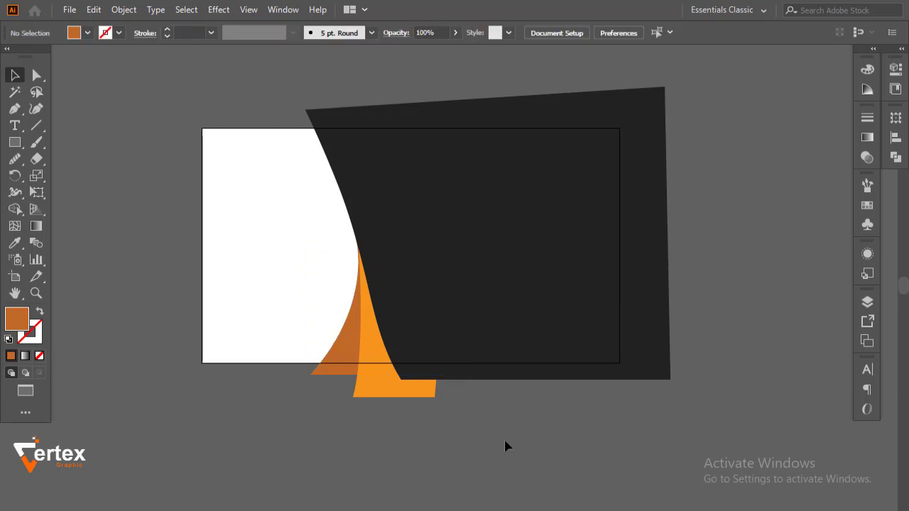
# Nudge the dark orange shape slightly left and zoom in on its tip
pyautogui.click(347, 360)
pyautogui.press('Left')
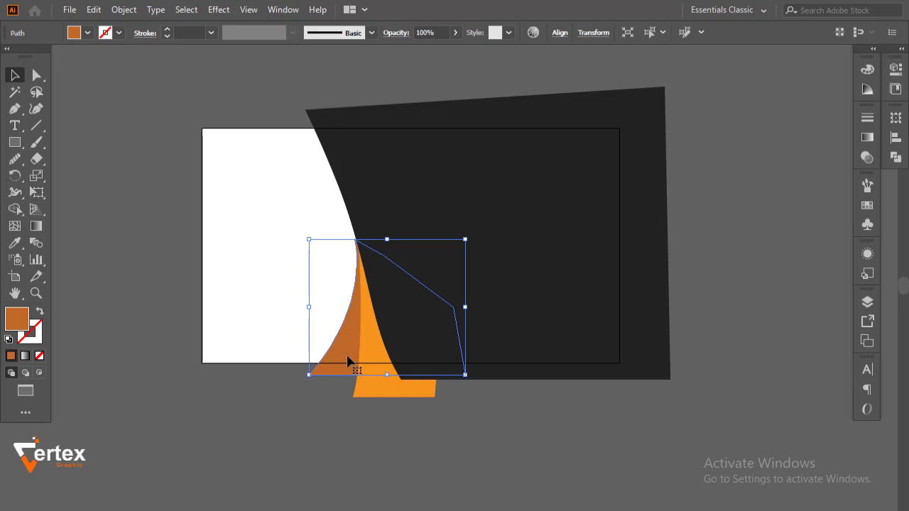
pyautogui.click(436, 466)
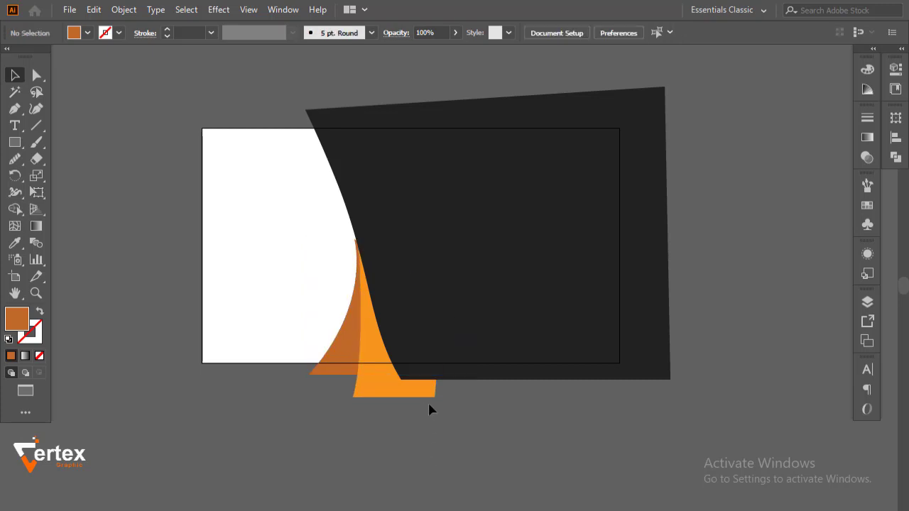
pyautogui.moveTo(351, 240); pyautogui.dragTo(386, 266)
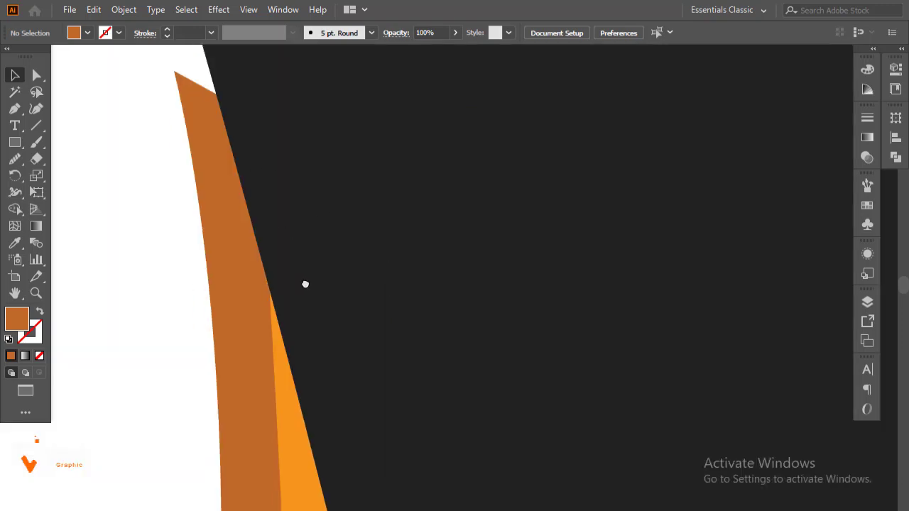
pyautogui.moveTo(304, 284); pyautogui.dragTo(247, 291)
# Drag the dark orange shape's top anchor up under the dark panel's curved edge
pyautogui.click(37, 75)
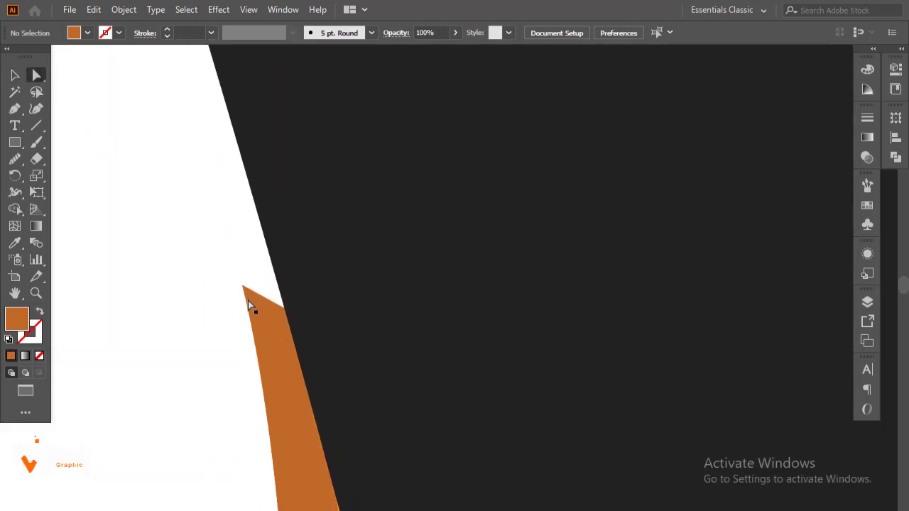
pyautogui.moveTo(198, 260); pyautogui.dragTo(275, 317)
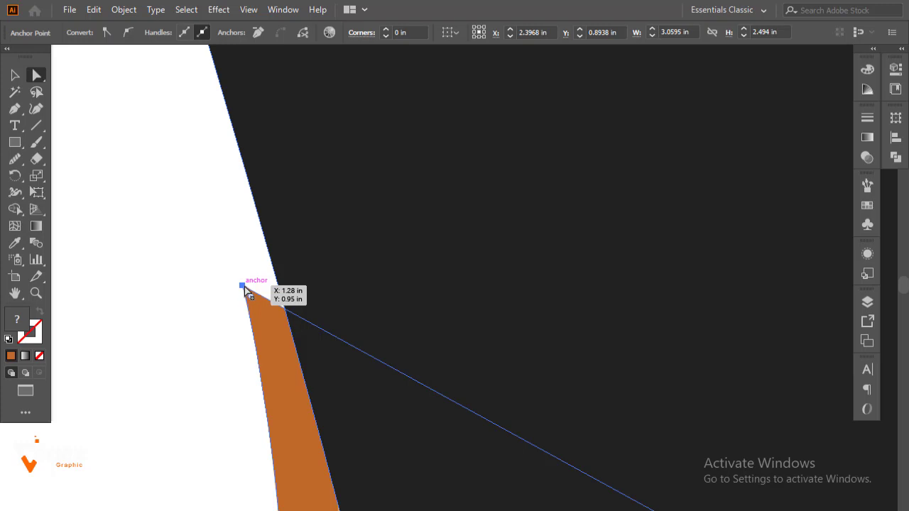
pyautogui.moveTo(244, 287); pyautogui.dragTo(271, 262)
pyautogui.click(237, 381)
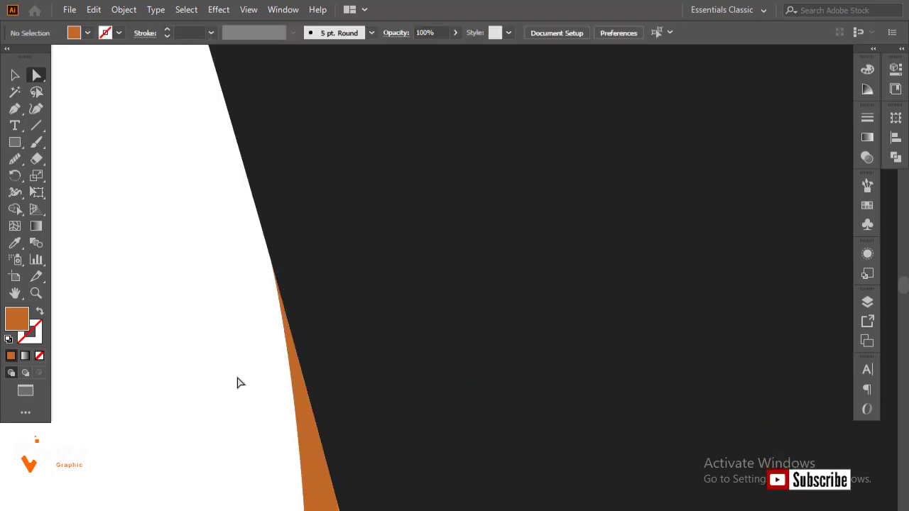
pyautogui.keyDown('ctrl'); pyautogui.keyDown('alt'); pyautogui.click(310, 374); pyautogui.keyUp('alt'); pyautogui.keyUp('ctrl')
pyautogui.keyDown('ctrl'); pyautogui.keyDown('alt'); pyautogui.click(418, 406); pyautogui.keyUp('alt'); pyautogui.keyUp('ctrl')
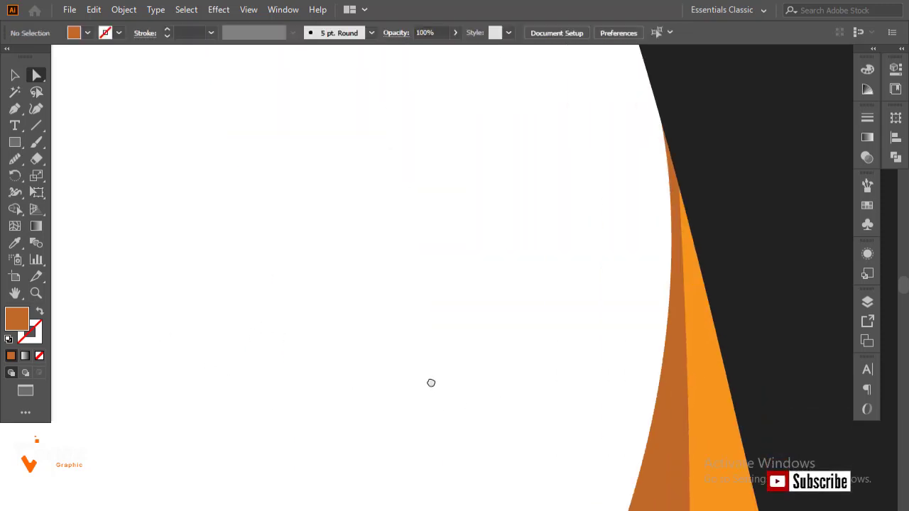
pyautogui.keyDown('ctrl'); pyautogui.keyDown('alt'); pyautogui.click(430, 381); pyautogui.keyUp('alt'); pyautogui.keyUp('ctrl')
pyautogui.keyDown('ctrl'); pyautogui.keyDown('alt'); pyautogui.click(450, 384); pyautogui.keyUp('alt'); pyautogui.keyUp('ctrl')
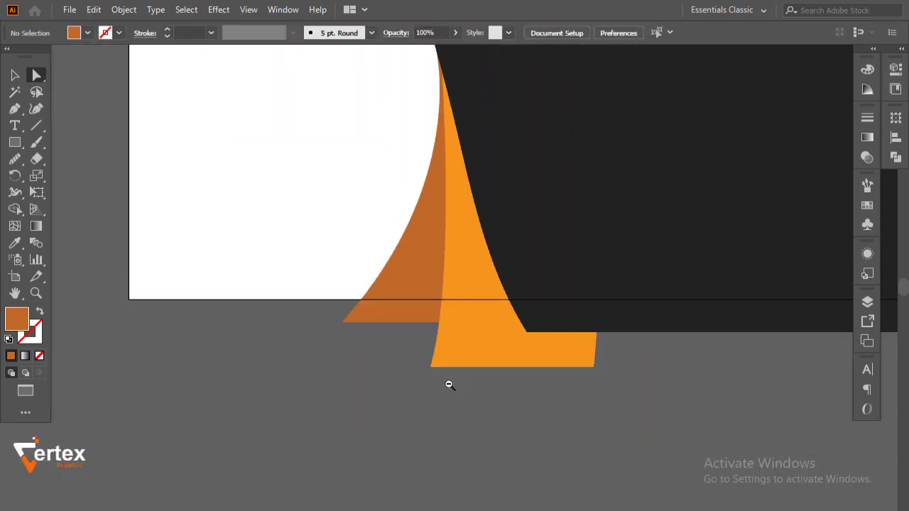
pyautogui.moveTo(449, 381); pyautogui.dragTo(421, 431)
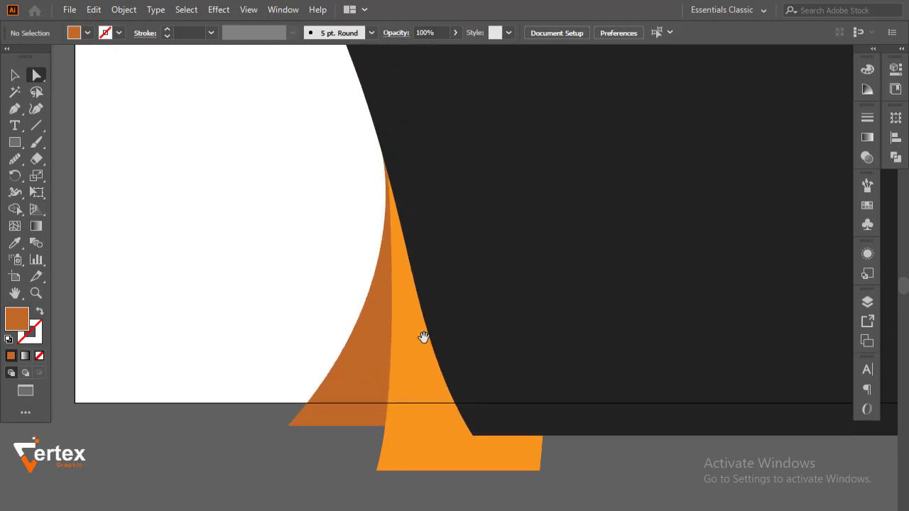
pyautogui.keyDown('ctrl'); pyautogui.click(306, 132); pyautogui.keyUp('ctrl')
# Move the first orange shape's top anchor up onto the dark panel's edge
pyautogui.moveTo(424, 225); pyautogui.dragTo(179, 250)
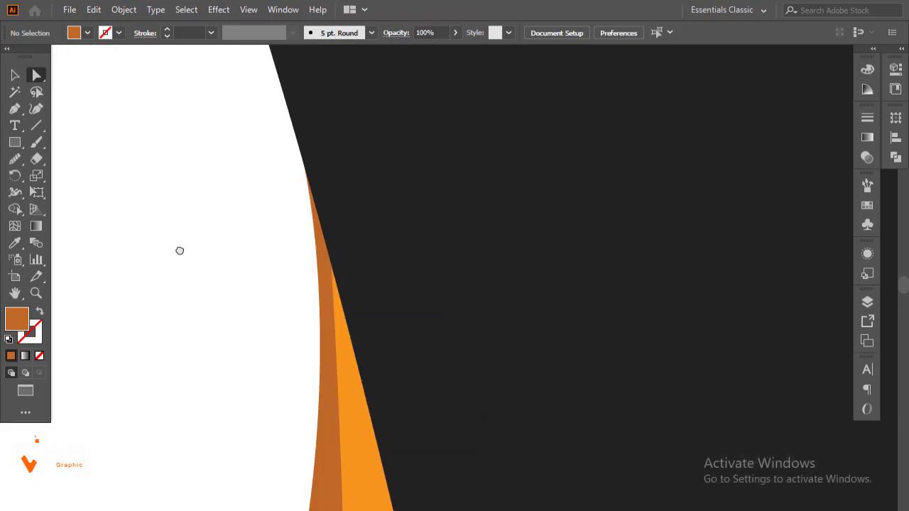
pyautogui.click(280, 396)
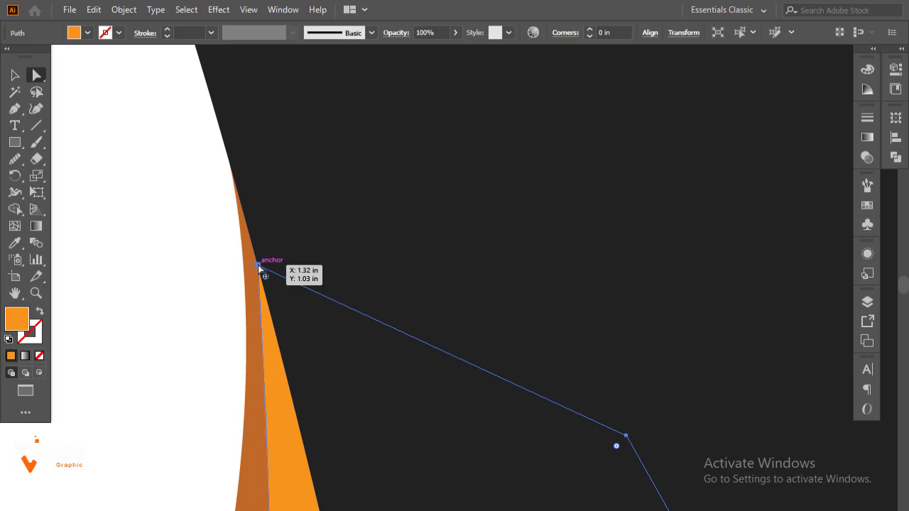
pyautogui.click(258, 267)
pyautogui.moveTo(259, 267); pyautogui.dragTo(237, 187)
pyautogui.click(200, 280)
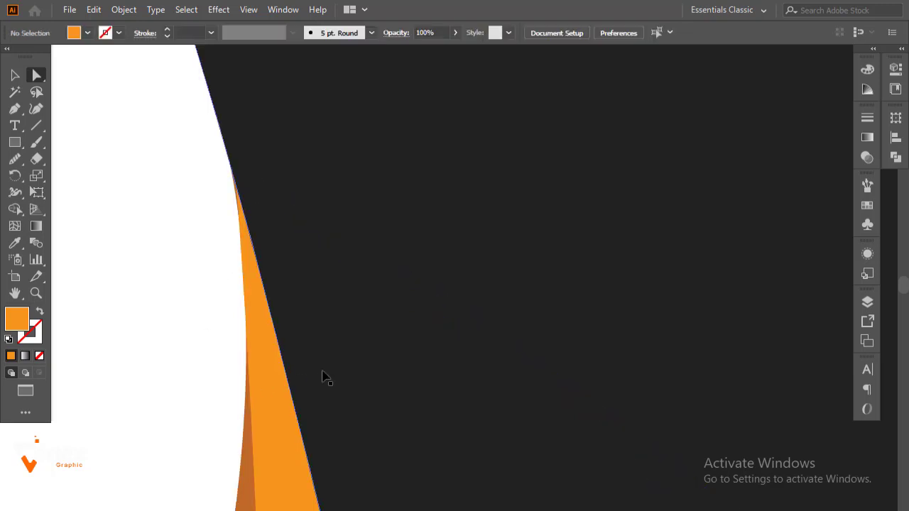
# Pull the other orange shape's top anchor further up along the panel edge
pyautogui.moveTo(213, 159); pyautogui.dragTo(256, 215)
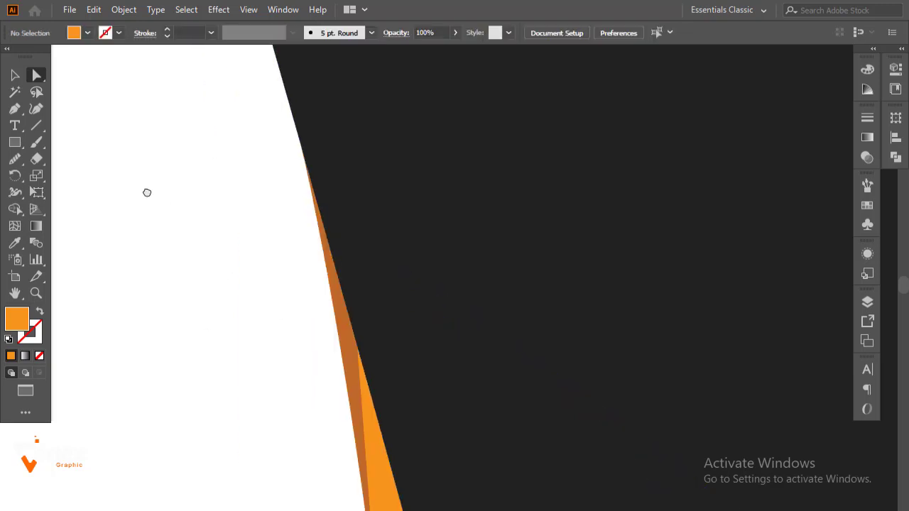
pyautogui.click(210, 396)
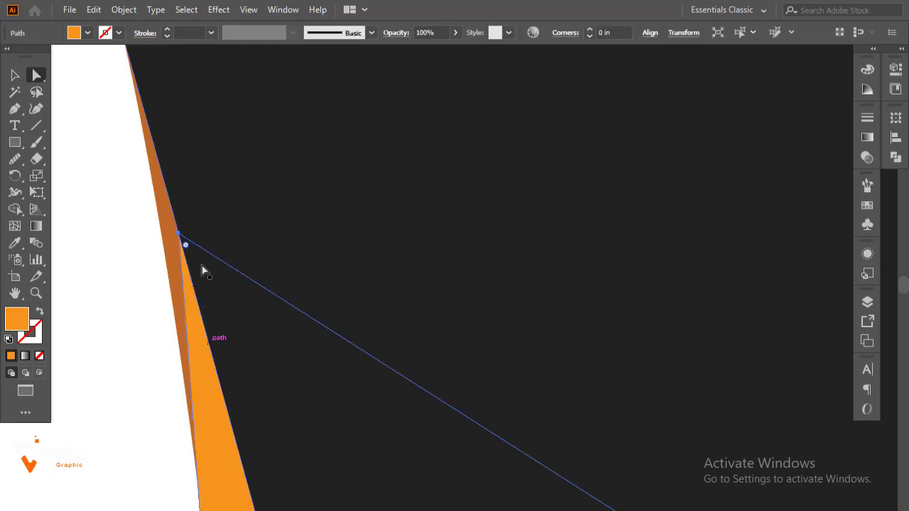
pyautogui.click(178, 232)
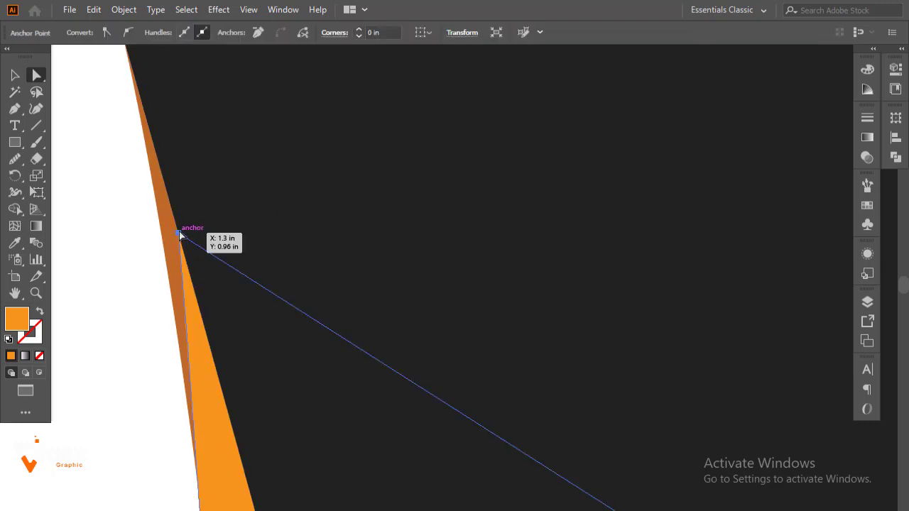
pyautogui.moveTo(180, 234); pyautogui.dragTo(130, 62)
pyautogui.click(160, 347)
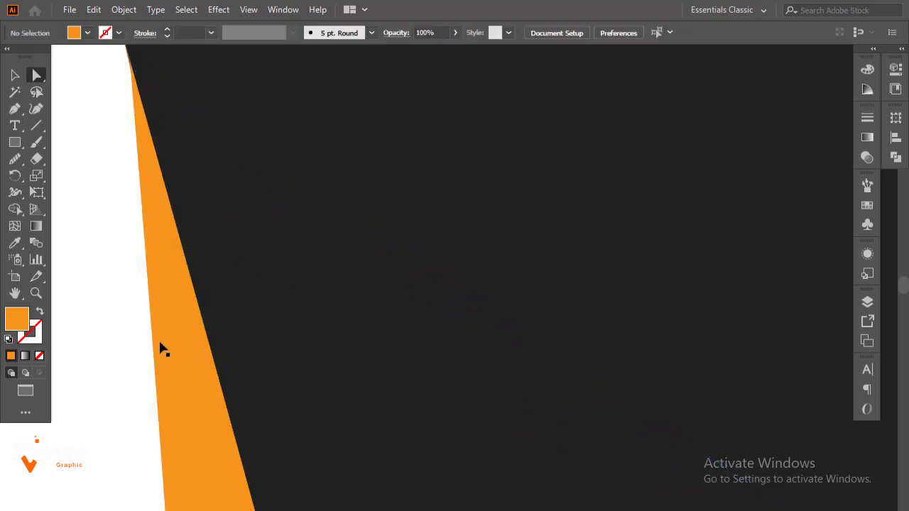
pyautogui.keyDown('ctrl'); pyautogui.click(187, 336); pyautogui.keyUp('ctrl')
pyautogui.keyDown('alt'); pyautogui.click(424, 375); pyautogui.keyUp('alt')
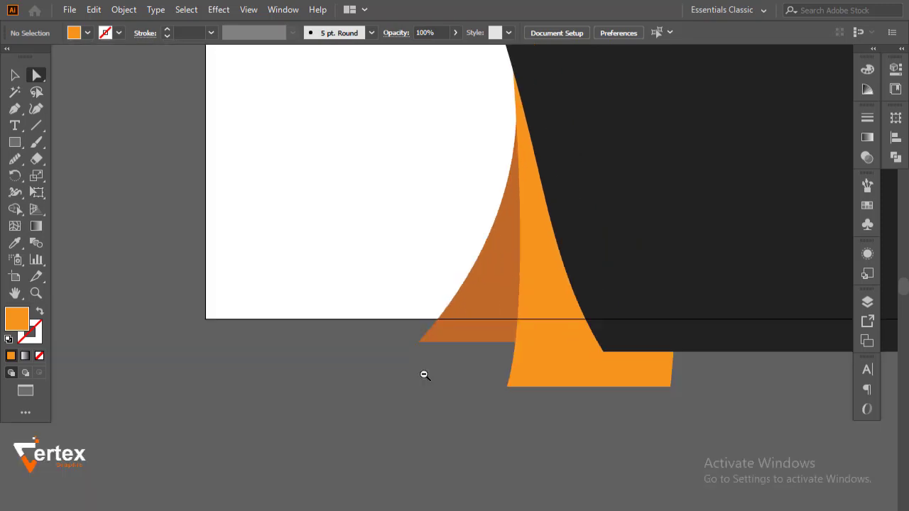
# Drag the lighter orange strip's bottom-left anchor handle upward to curve its left edge
pyautogui.keyDown('alt'); pyautogui.click(424, 374); pyautogui.keyUp('alt')
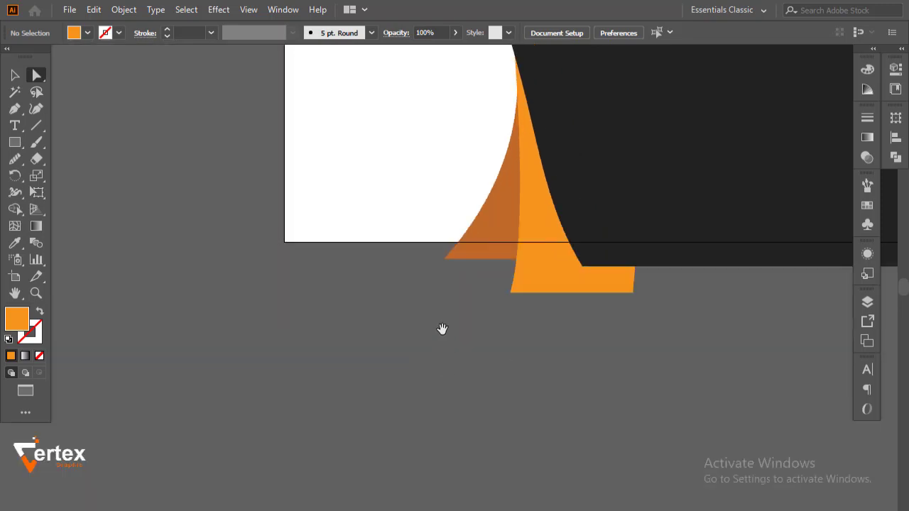
pyautogui.moveTo(442, 329); pyautogui.dragTo(319, 482)
pyautogui.moveTo(362, 335); pyautogui.dragTo(308, 310)
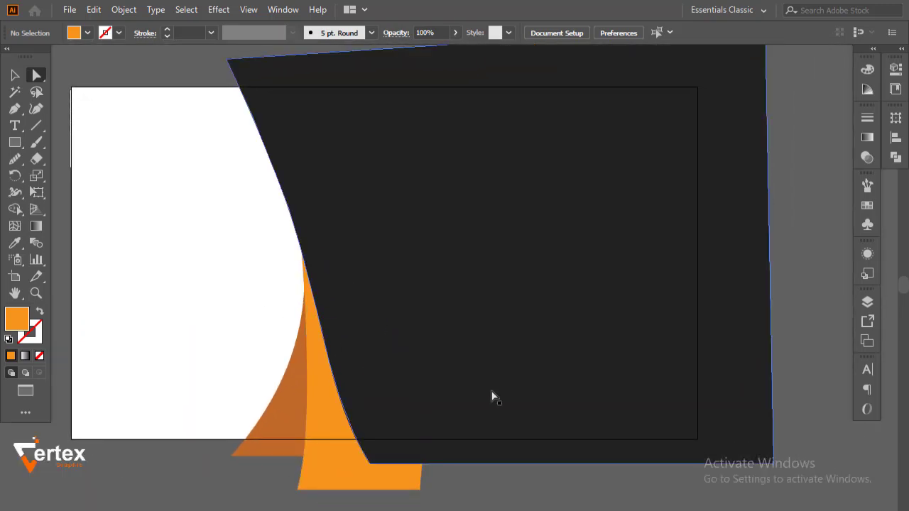
pyautogui.moveTo(357, 212); pyautogui.dragTo(447, 228)
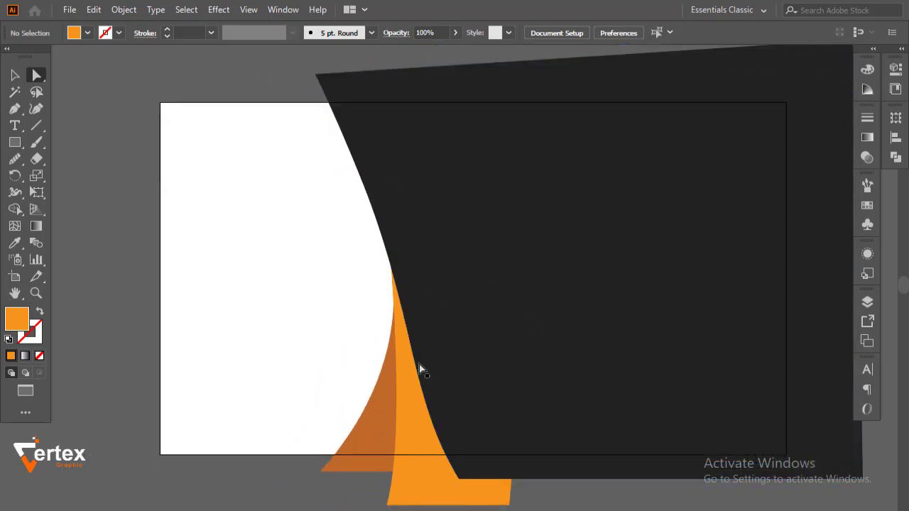
pyautogui.click(415, 480)
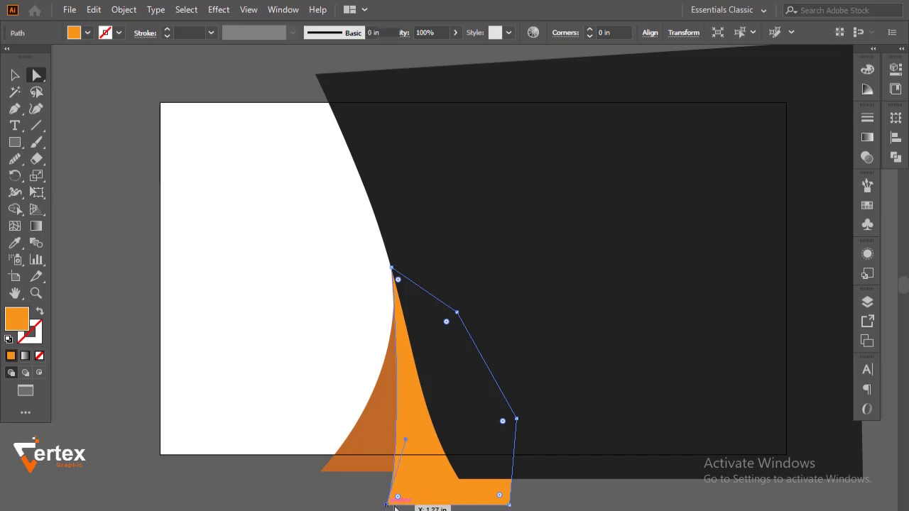
pyautogui.click(387, 505)
pyautogui.moveTo(409, 432); pyautogui.dragTo(416, 395)
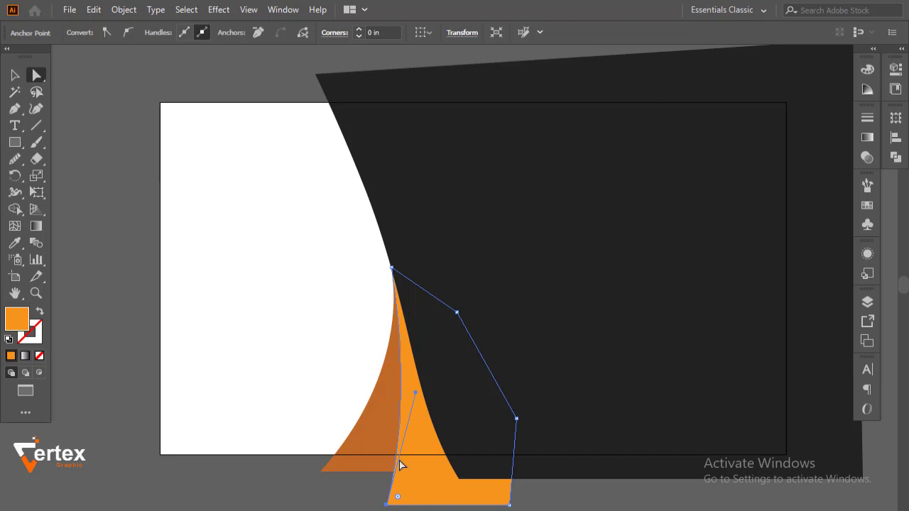
pyautogui.click(132, 368)
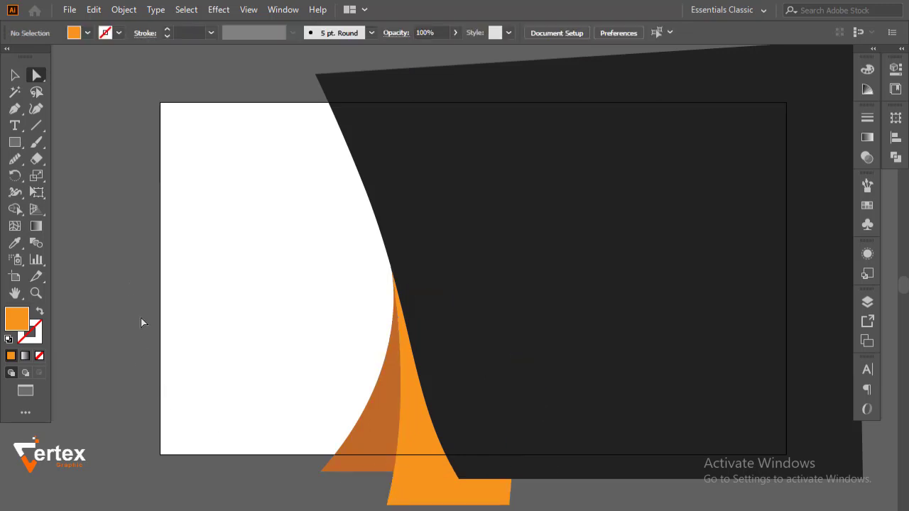
# Draw a white-filled 3.5 × 2 in rectangle over the artboard
pyautogui.click(14, 142)
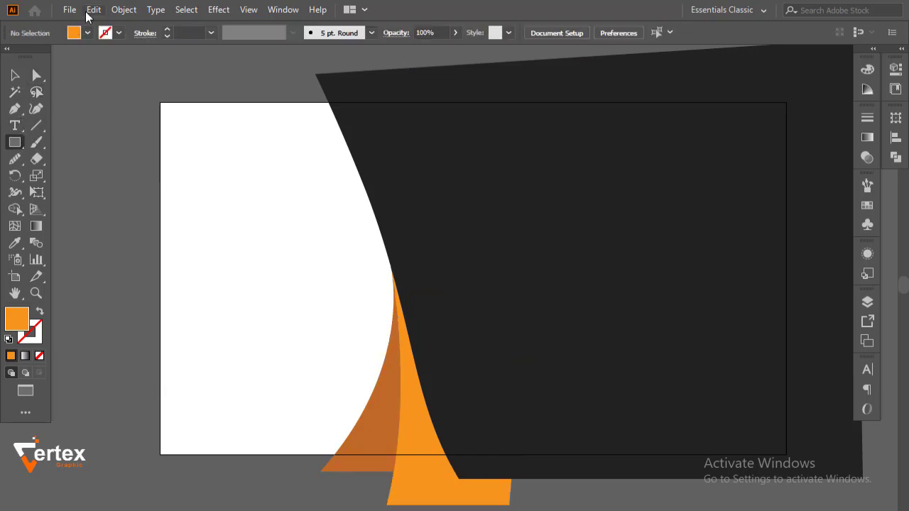
pyautogui.click(87, 33)
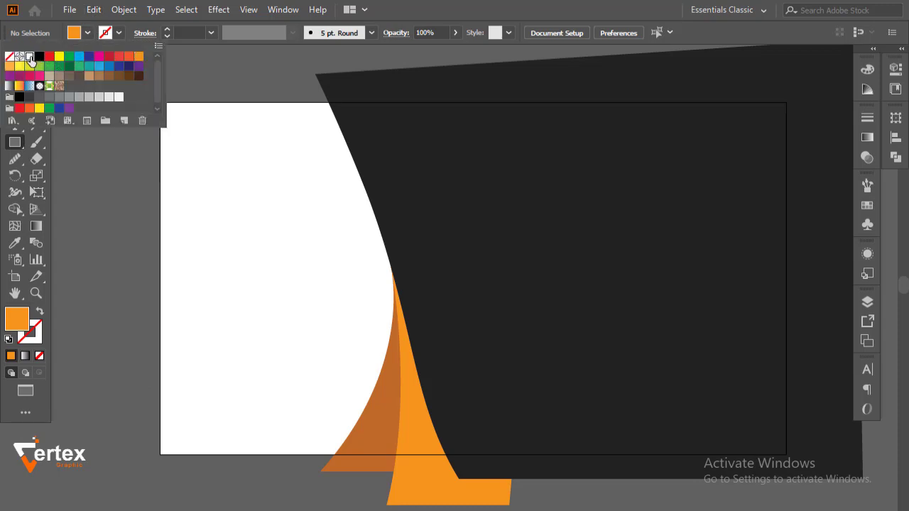
pyautogui.click(29, 57)
pyautogui.click(97, 218)
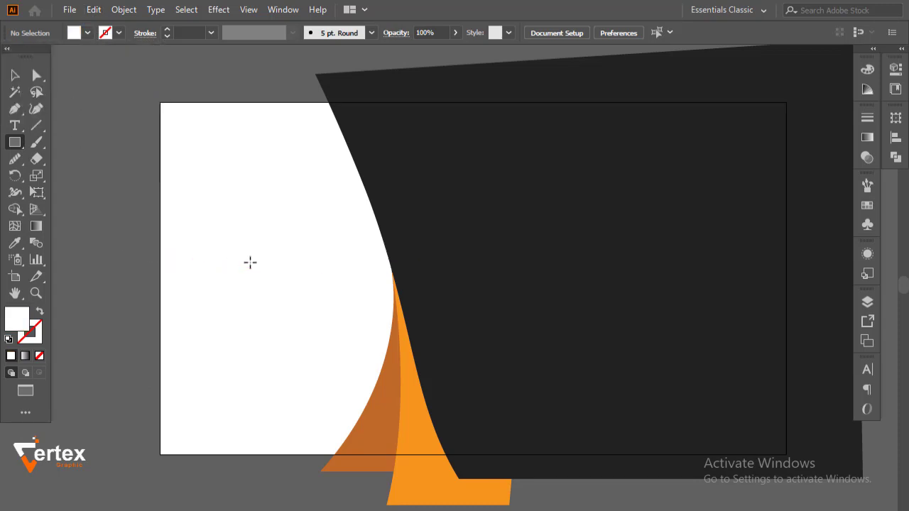
pyautogui.scroll(-2, 250, 262)
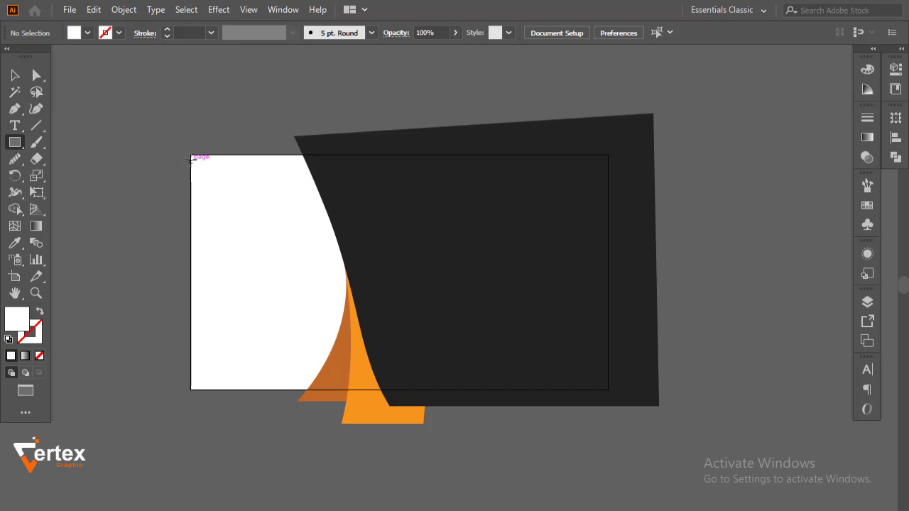
pyautogui.moveTo(191, 155)
pyautogui.mouseDown()
pyautogui.moveTo(673, 399)
pyautogui.moveTo(608, 389)
pyautogui.mouseUp()
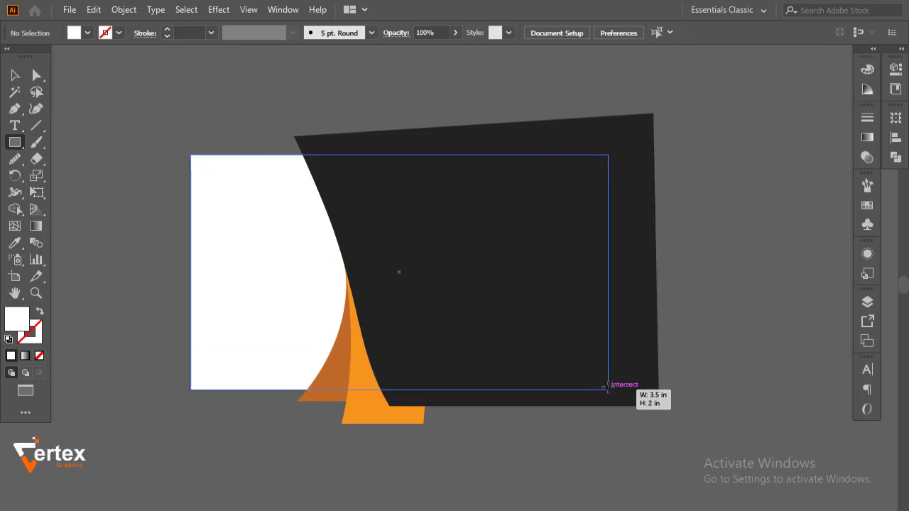
pyautogui.moveTo(608, 389); pyautogui.dragTo(607, 388)
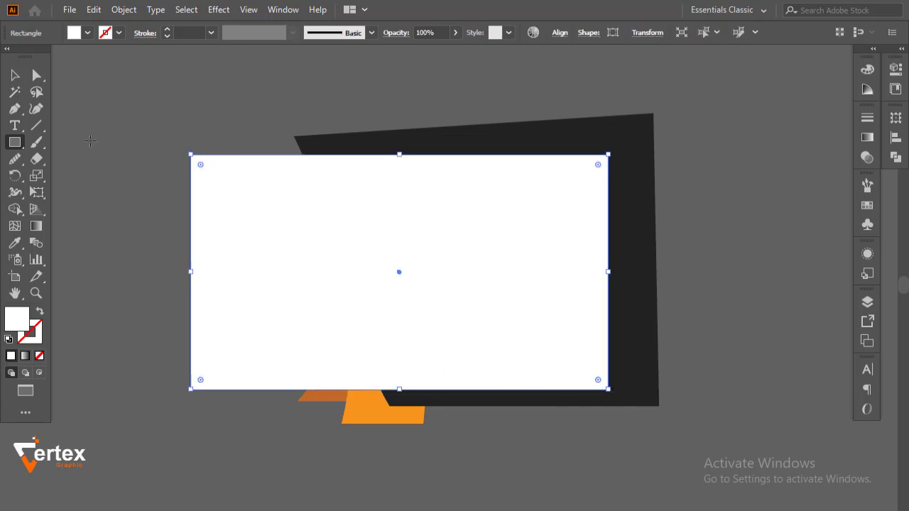
# Select the rectangle and all artwork beneath and make a clipping mask
pyautogui.click(15, 75)
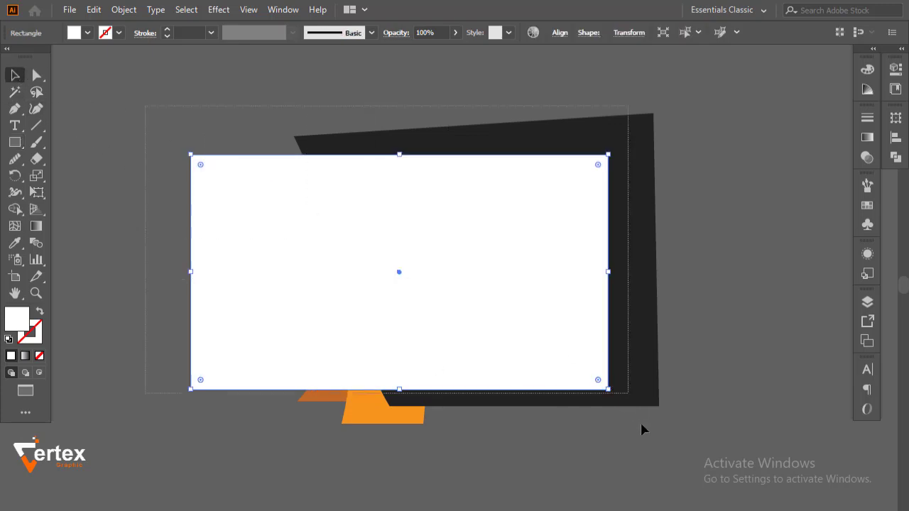
pyautogui.moveTo(146, 107); pyautogui.dragTo(642, 427)
pyautogui.rightClick(499, 249)
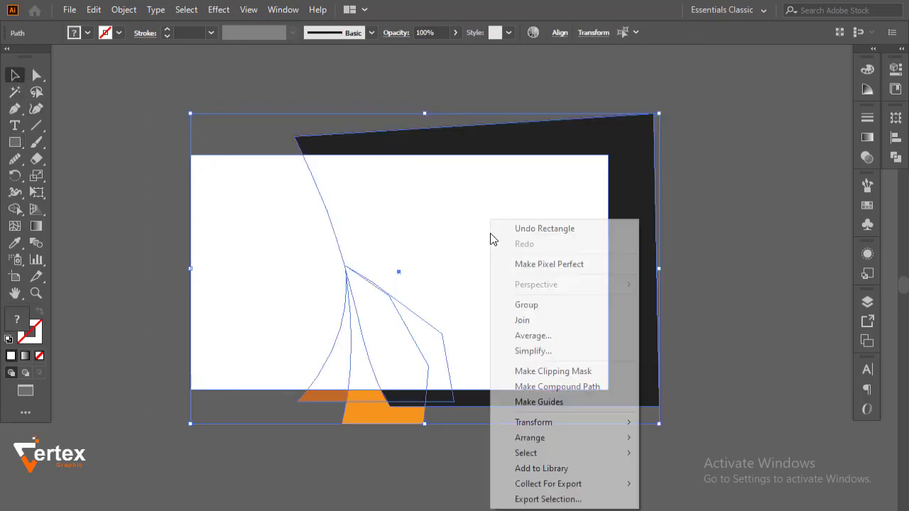
pyautogui.click(554, 371)
pyautogui.click(394, 446)
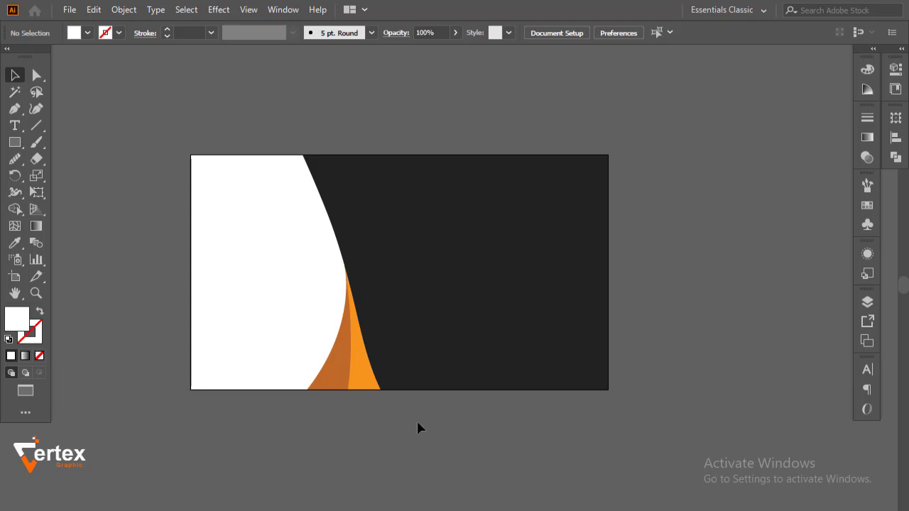
# Zoom in on the artboard and choose the Ellipse Tool from the Rectangle flyout
pyautogui.click(410, 322)
pyautogui.moveTo(482, 244); pyautogui.dragTo(426, 319)
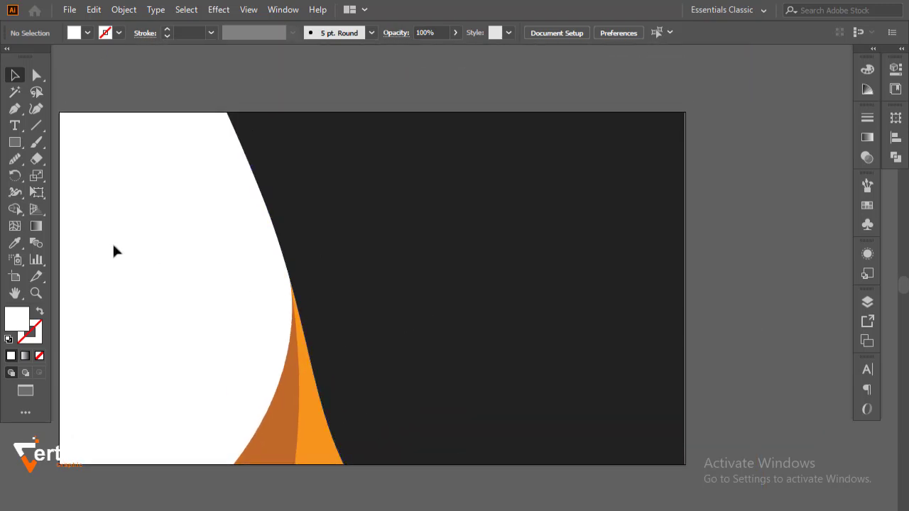
pyautogui.moveTo(14, 142); pyautogui.dragTo(76, 177)
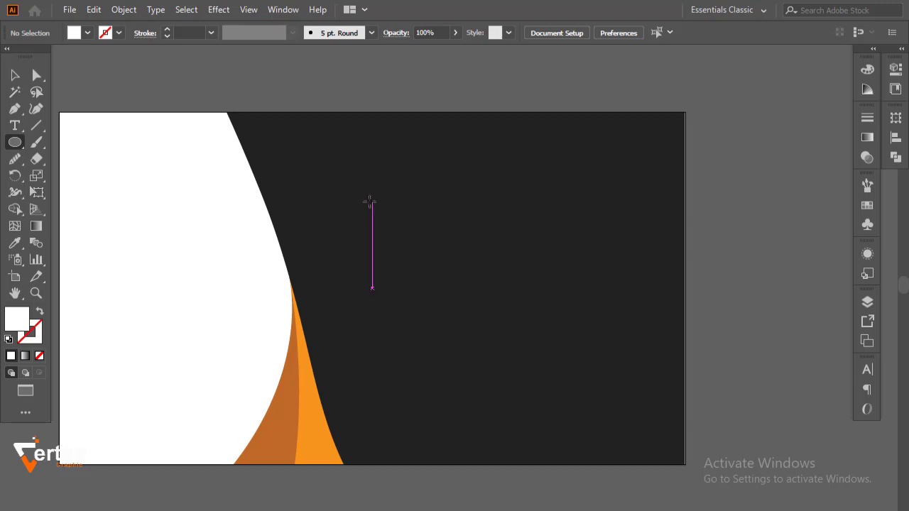
# Draw a small circle on the dark panel and fill it with the strip's orange colour
pyautogui.moveTo(370, 201); pyautogui.dragTo(385, 221)
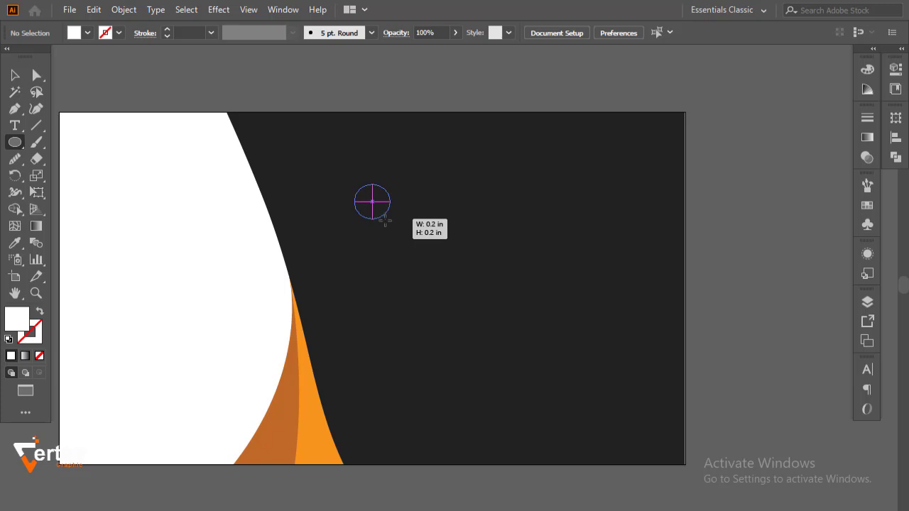
pyautogui.moveTo(385, 220)
pyautogui.mouseDown()
pyautogui.moveTo(379, 212)
pyautogui.moveTo(388, 212)
pyautogui.mouseUp()
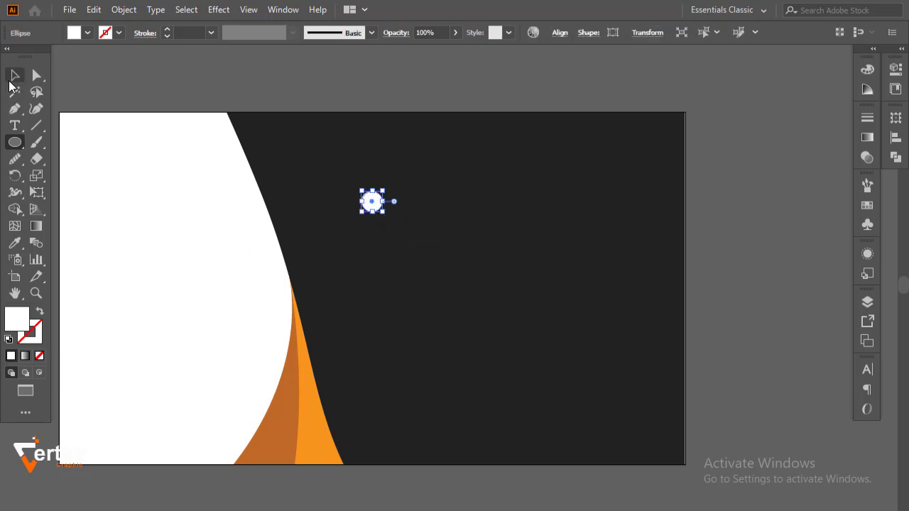
pyautogui.click(14, 75)
pyautogui.click(14, 242)
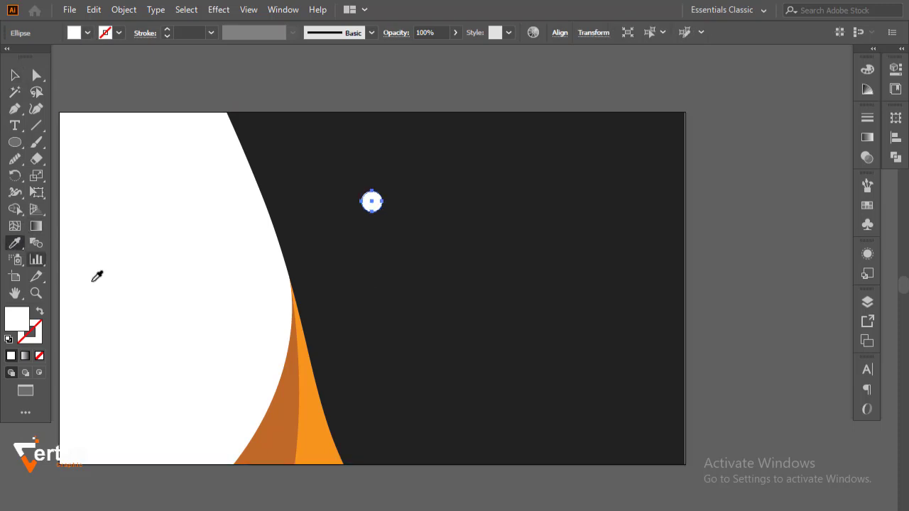
pyautogui.click(320, 433)
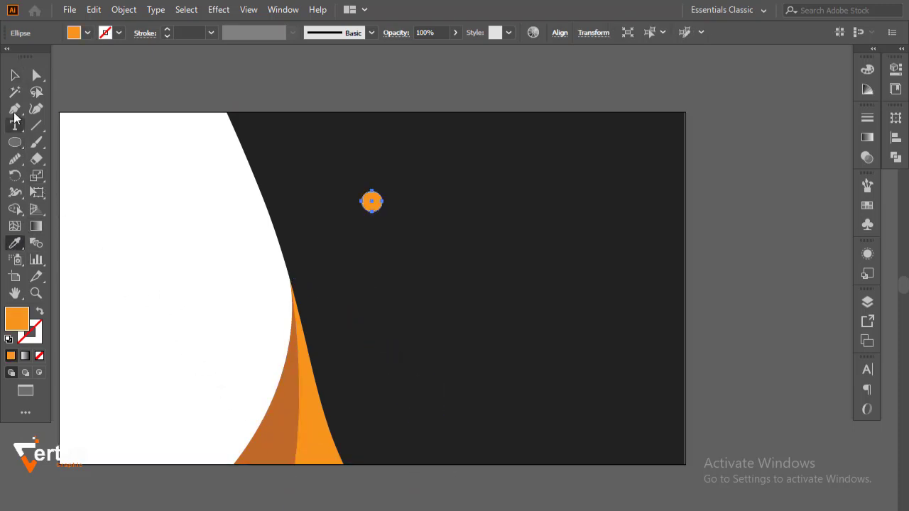
# Undo an accidental move of the dark panel group and clear the selection
pyautogui.click(14, 74)
pyautogui.click(181, 68)
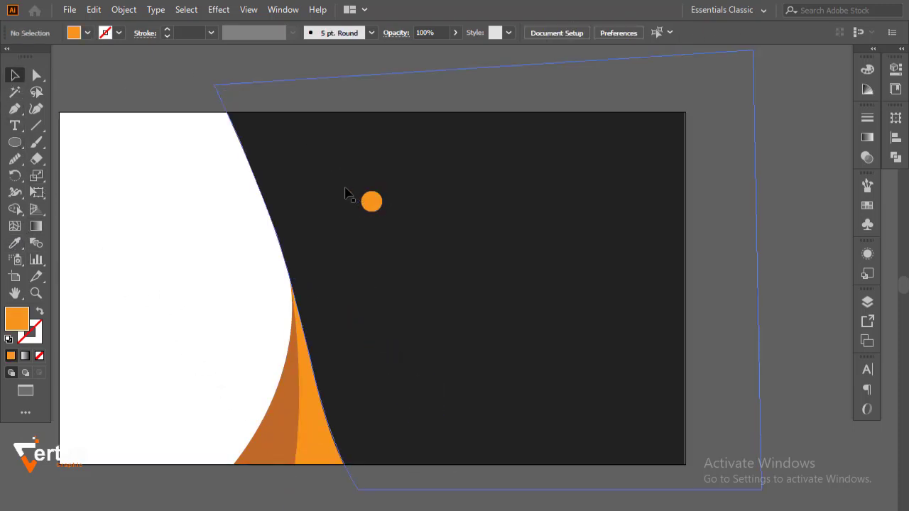
pyautogui.moveTo(349, 197); pyautogui.dragTo(384, 224)
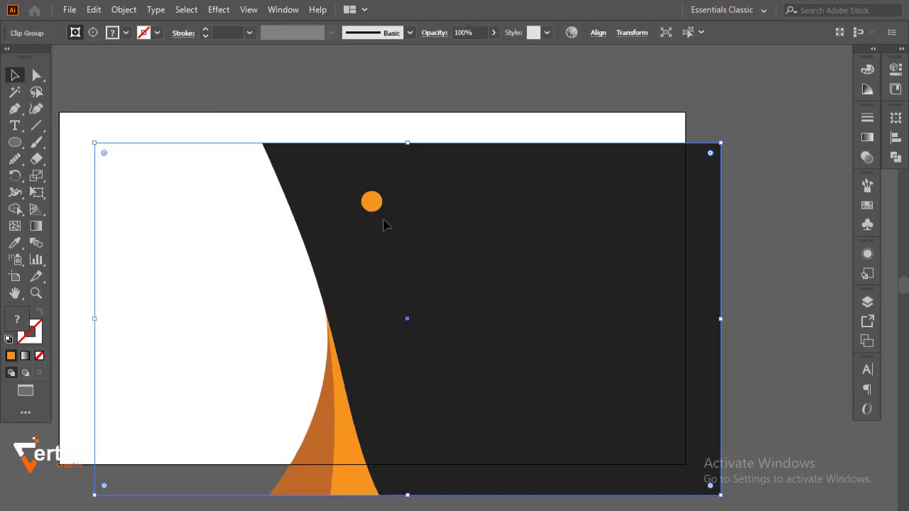
pyautogui.hotkey('ctrl', 'z')
pyautogui.hotkey('ctrl', '2')
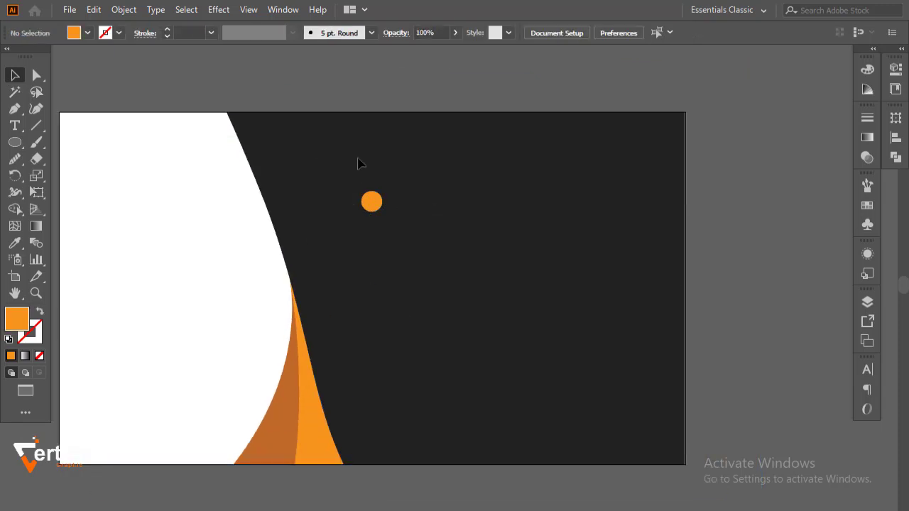
# Resize the paper-plane image to fit inside its orange circle
pyautogui.moveTo(342, 174); pyautogui.dragTo(390, 228)
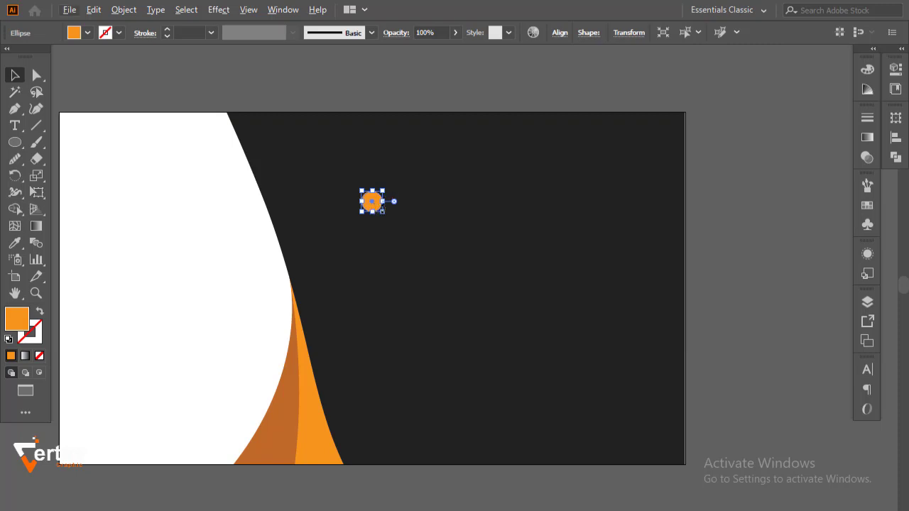
pyautogui.hotkey('ctrl', '+')
pyautogui.moveTo(473, 331); pyautogui.dragTo(467, 301)
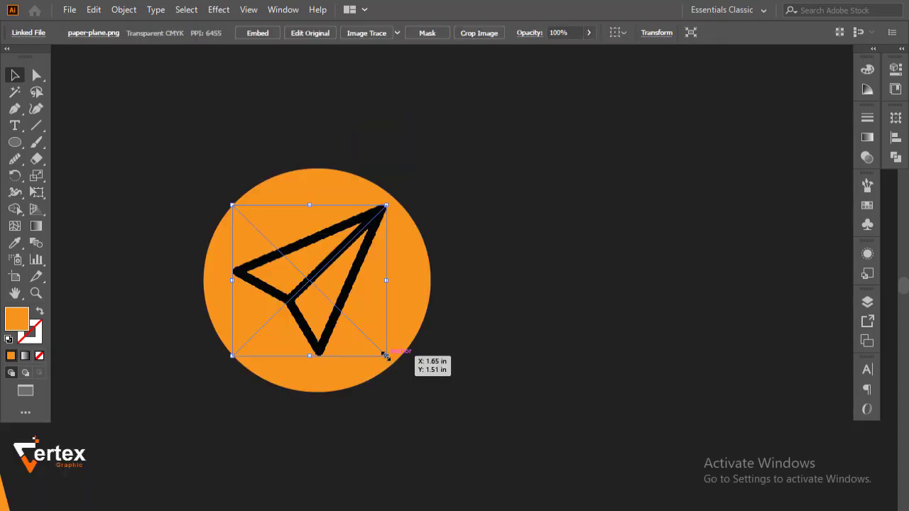
pyautogui.moveTo(385, 357); pyautogui.dragTo(381, 353)
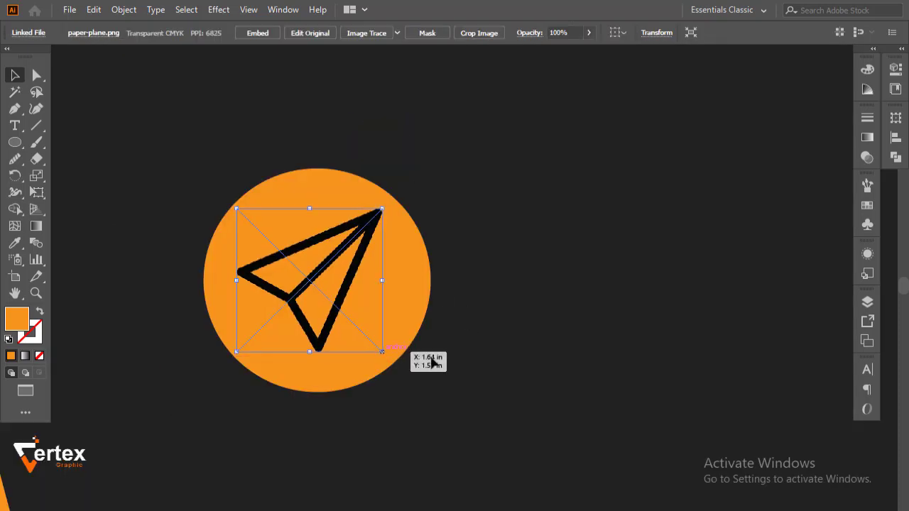
pyautogui.click(536, 404)
# Zoom out to the contact icon column and select the phone icon with its circle
pyautogui.keyDown('alt'); pyautogui.click(384, 274); pyautogui.keyUp('alt')
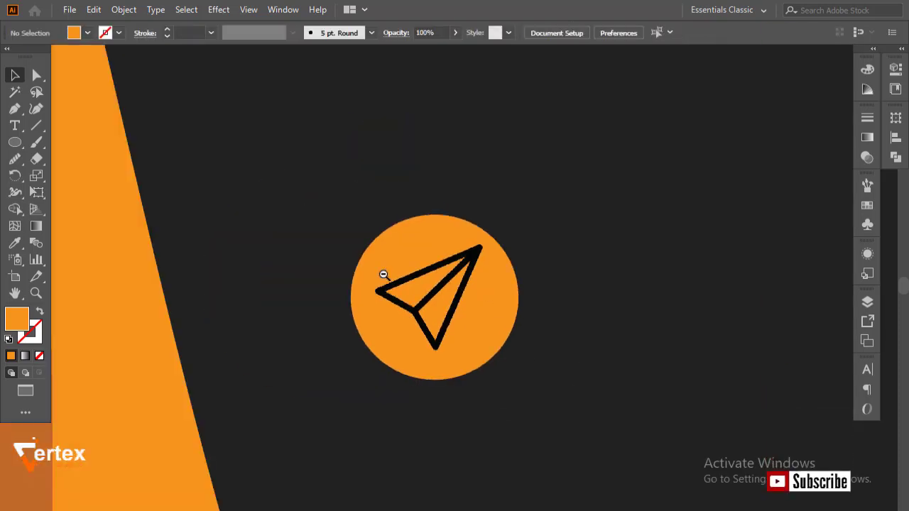
pyautogui.keyDown('alt'); pyautogui.click(528, 240); pyautogui.keyUp('alt')
pyautogui.moveTo(556, 211); pyautogui.dragTo(479, 304)
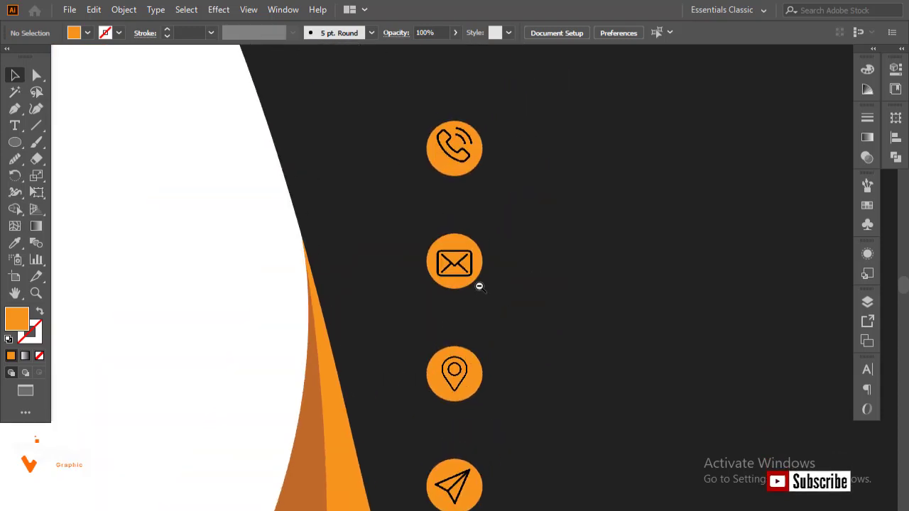
pyautogui.moveTo(419, 96); pyautogui.dragTo(488, 179)
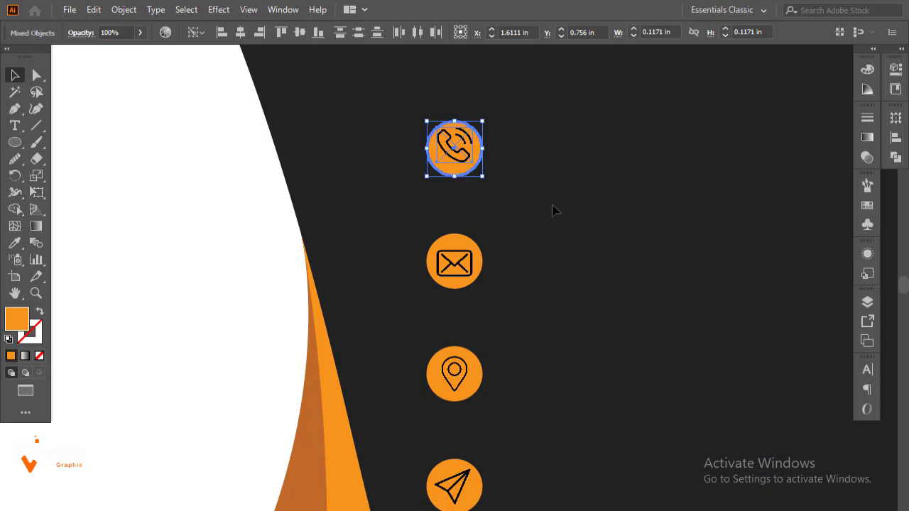
# Centre the phone icon within its orange circle, aligning to the selection
pyautogui.click(896, 137)
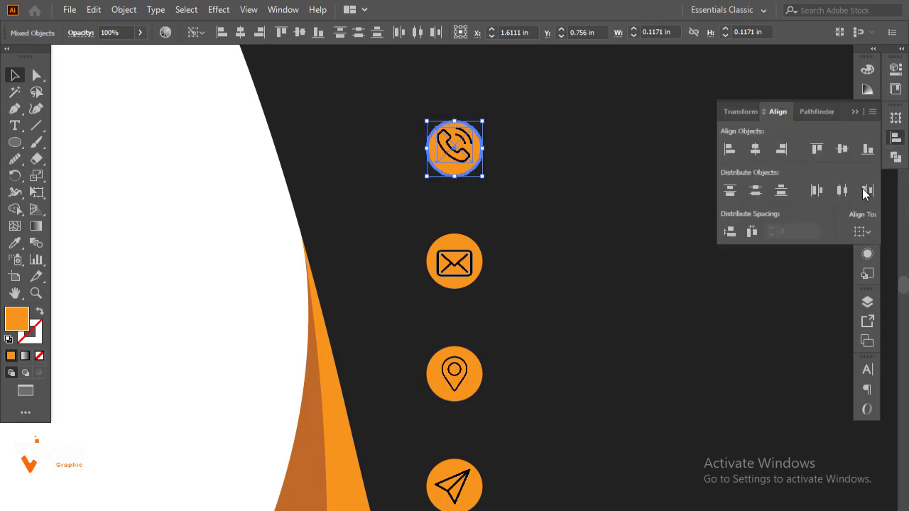
pyautogui.click(868, 231)
pyautogui.click(836, 243)
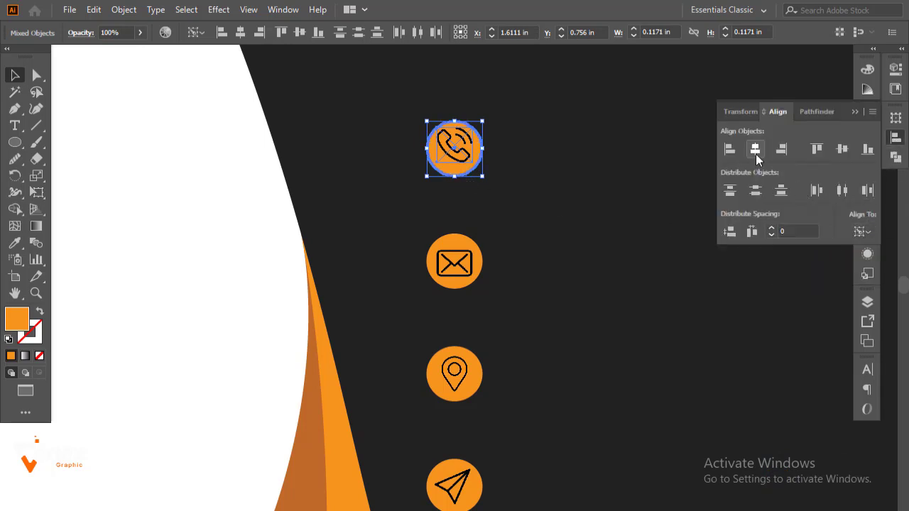
pyautogui.click(843, 151)
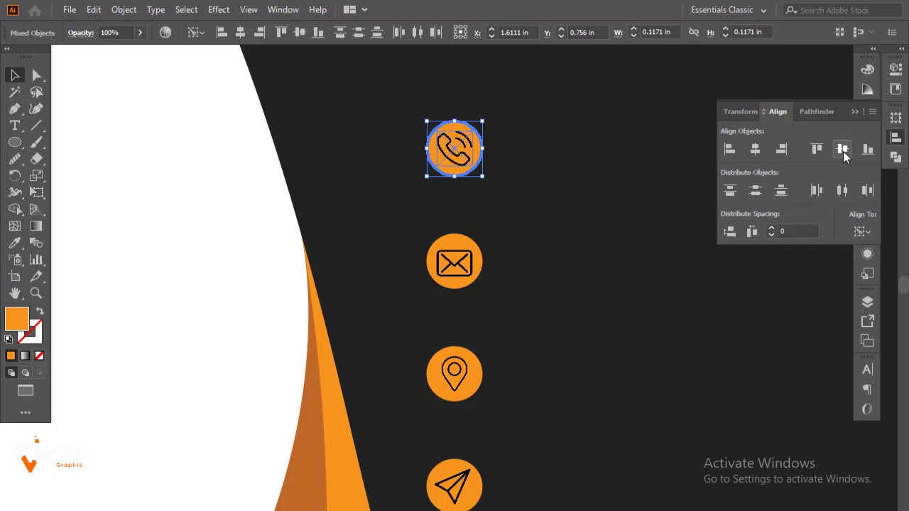
pyautogui.click(855, 112)
pyautogui.click(685, 197)
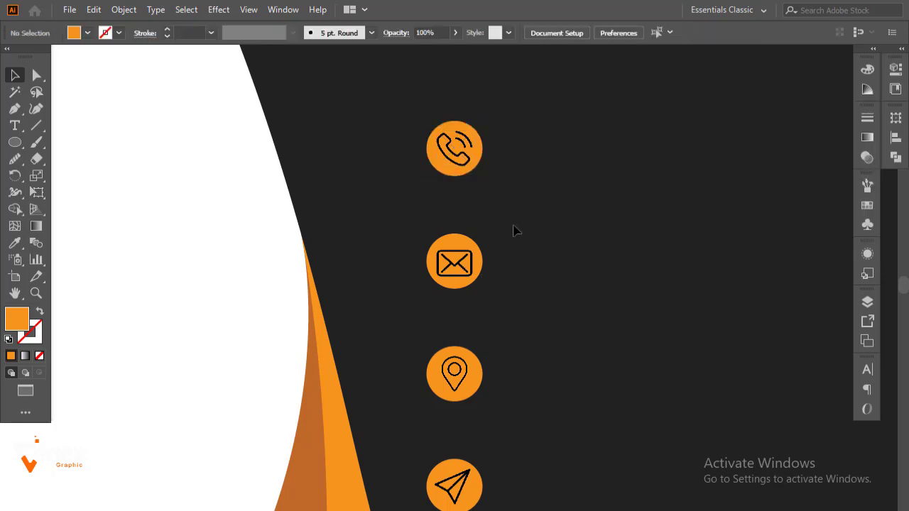
# Centre the envelope icon on its orange circle, using the circle as key object
pyautogui.moveTo(514, 229); pyautogui.dragTo(417, 313)
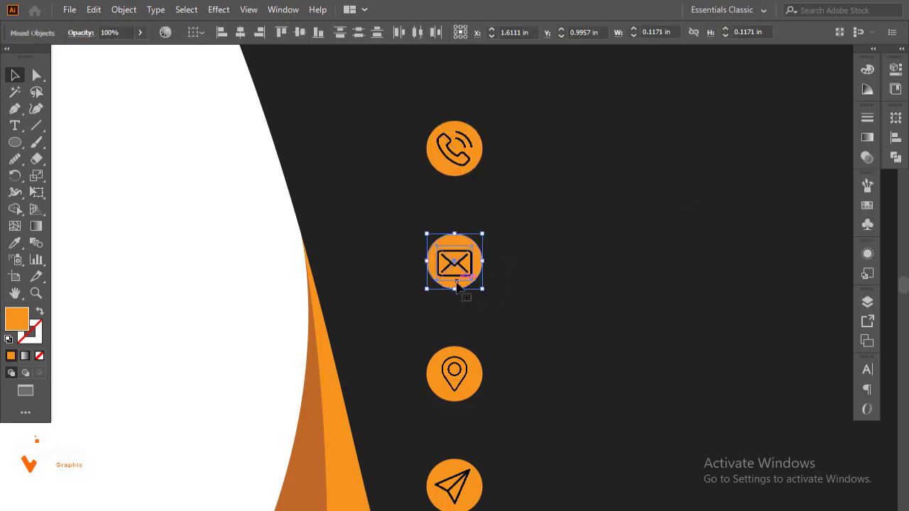
pyautogui.click(457, 281)
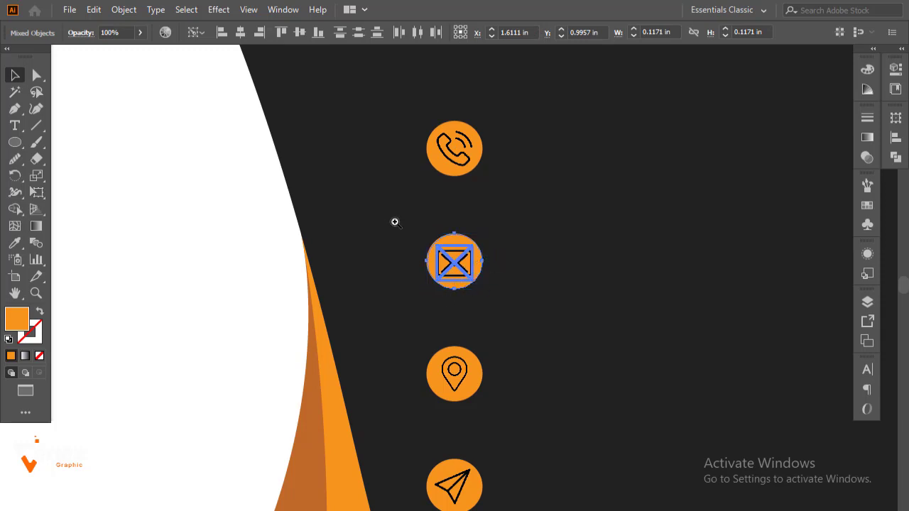
pyautogui.hotkey('ctrl', '=')
pyautogui.click(494, 297)
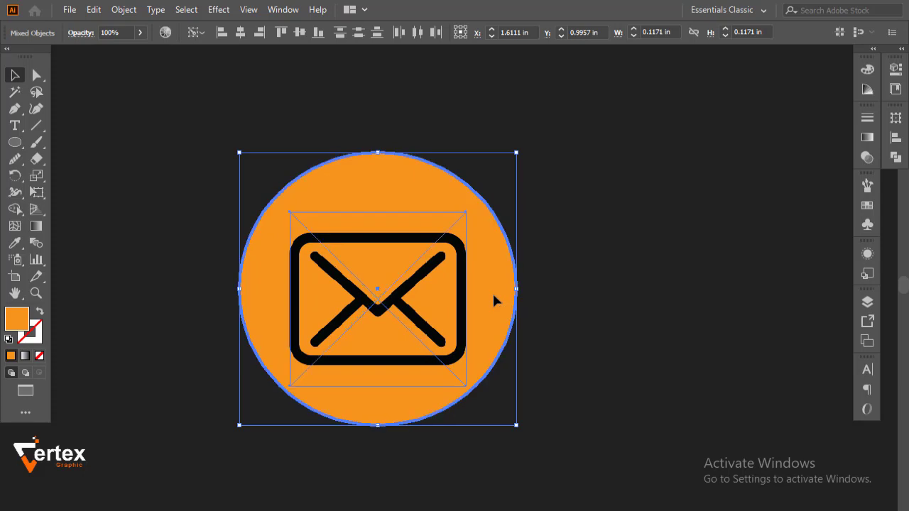
pyautogui.click(895, 137)
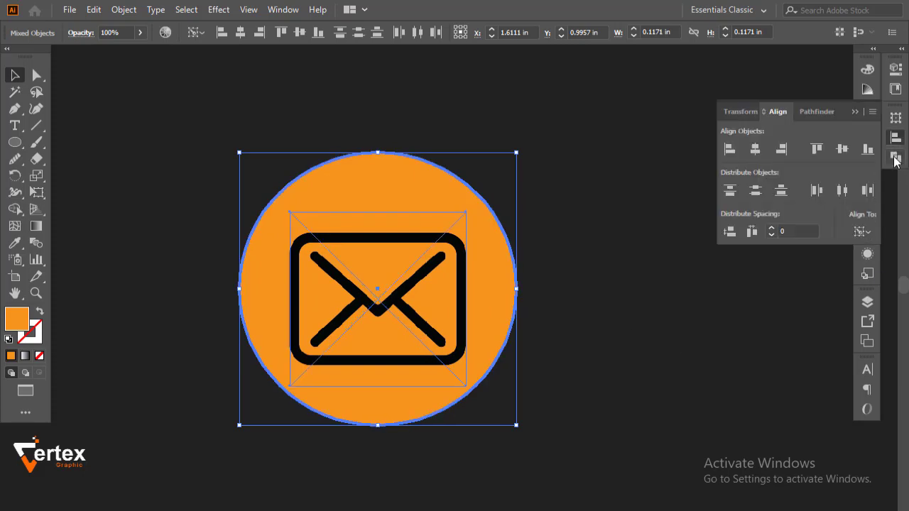
pyautogui.click(835, 149)
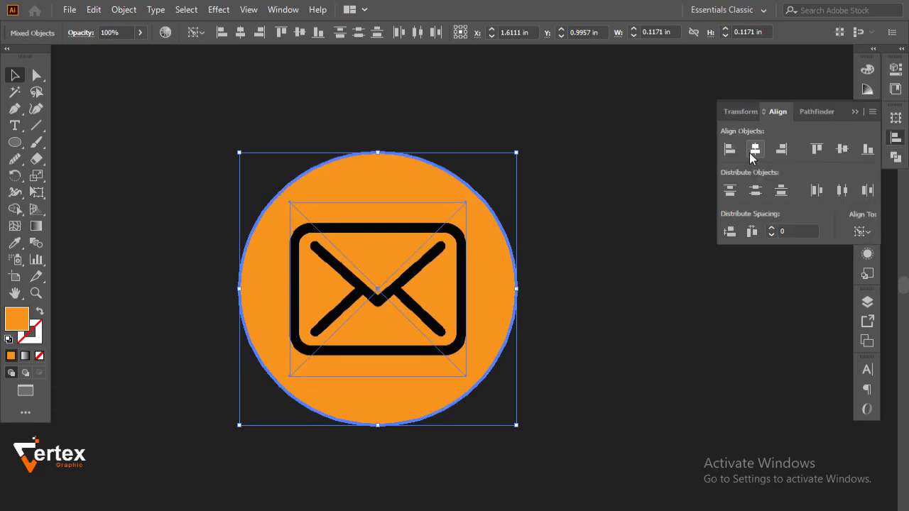
pyautogui.click(855, 111)
# Align the location-pin icon to its orange circle as the key object
pyautogui.click(590, 343)
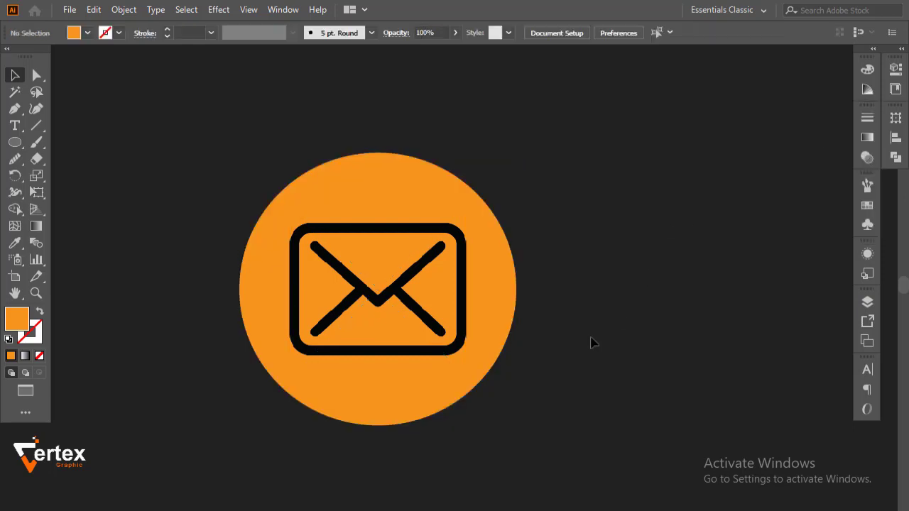
pyautogui.scroll(-2, 594, 343)
pyautogui.scroll(-5, 523, 230)
pyautogui.scroll(-3, 493, 254)
pyautogui.scroll(-4, 524, 260)
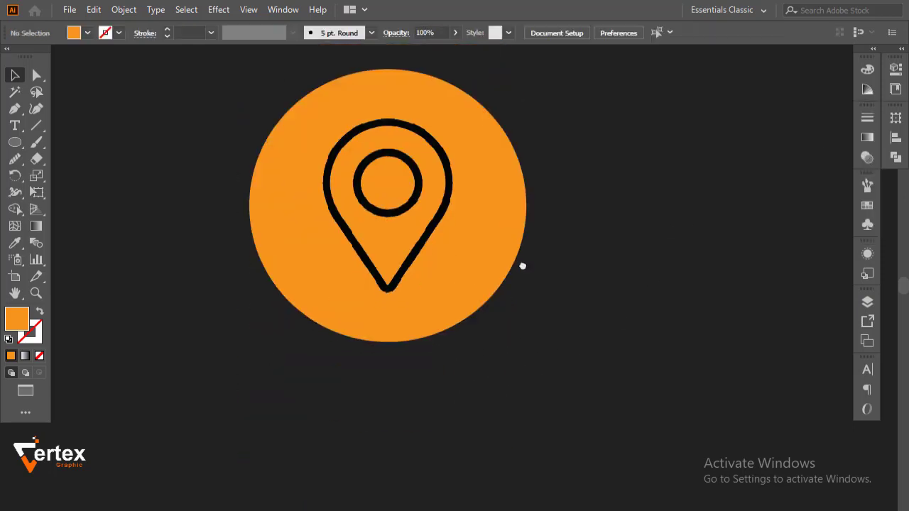
pyautogui.moveTo(553, 129); pyautogui.dragTo(289, 334)
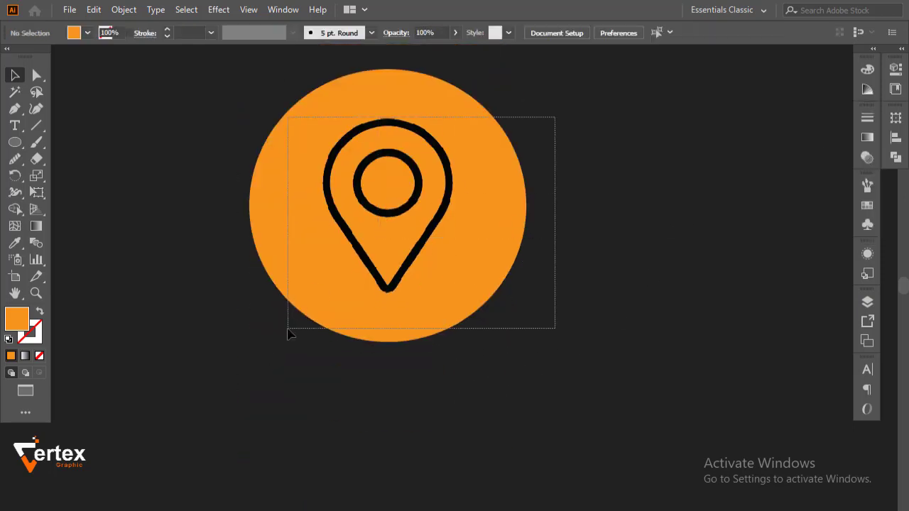
pyautogui.click(895, 138)
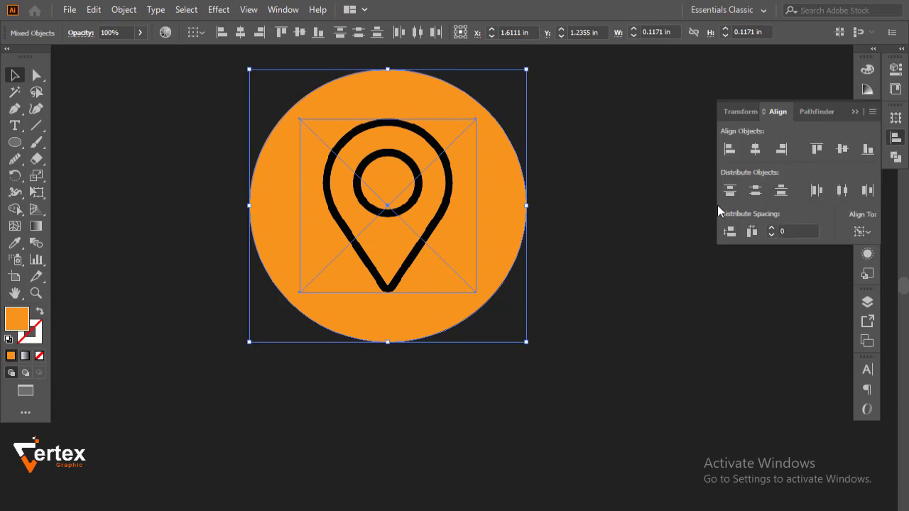
pyautogui.click(510, 260)
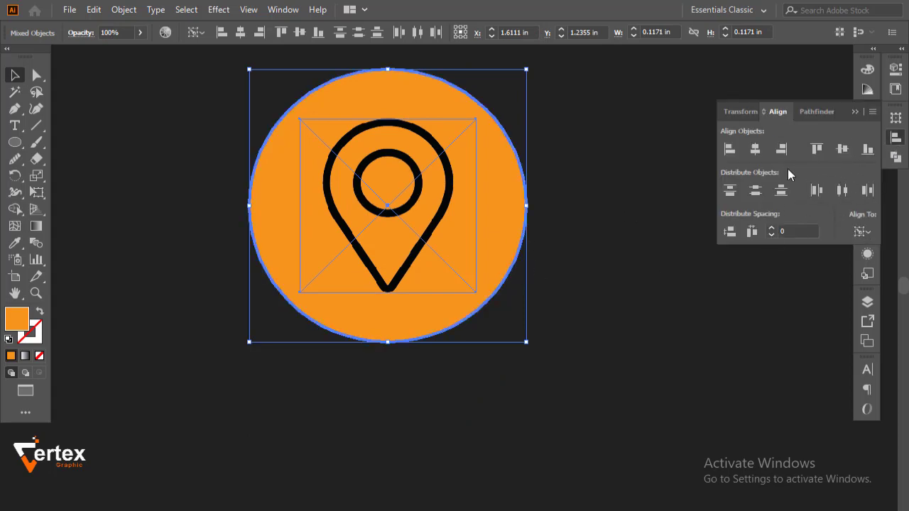
pyautogui.click(862, 111)
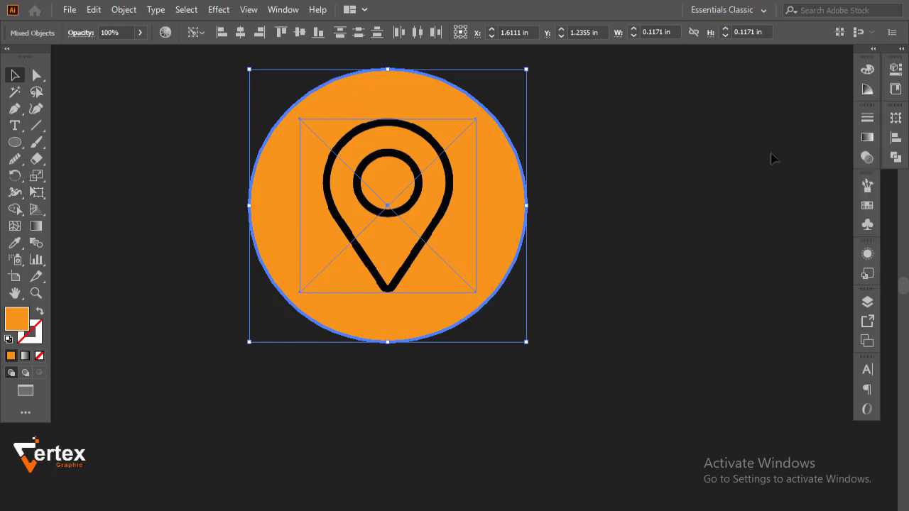
pyautogui.click(574, 357)
# Centre the paper-plane icon horizontally on its orange circle and zoom out
pyautogui.scroll(-5, 536, 278)
pyautogui.scroll(-3, 536, 278)
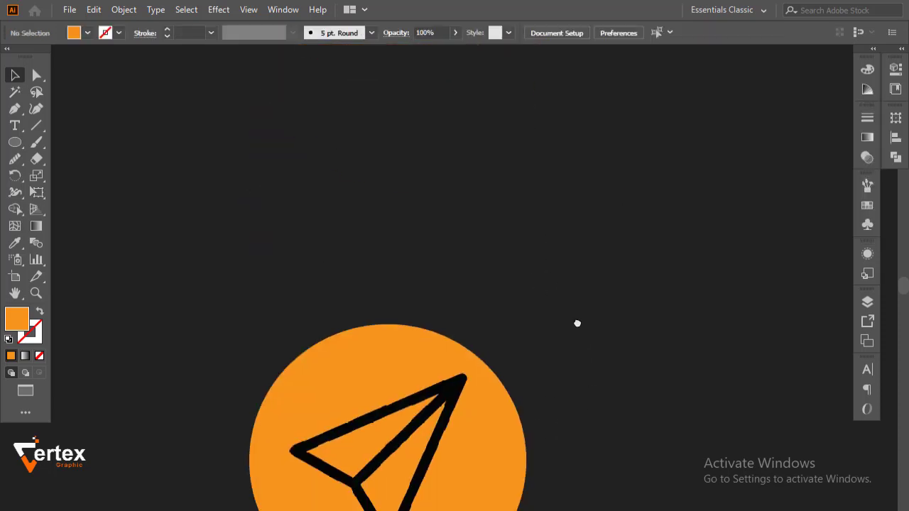
pyautogui.scroll(-2, 578, 321)
pyautogui.moveTo(592, 300); pyautogui.dragTo(231, 490)
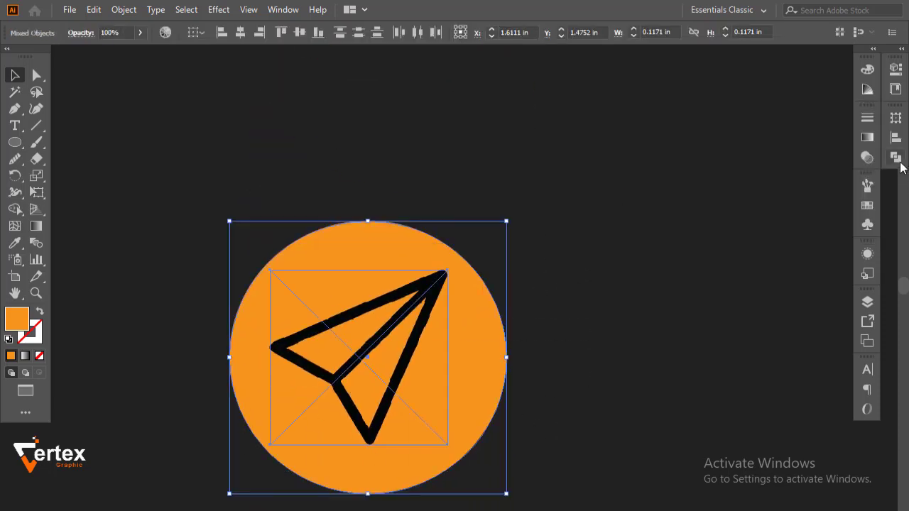
pyautogui.click(492, 421)
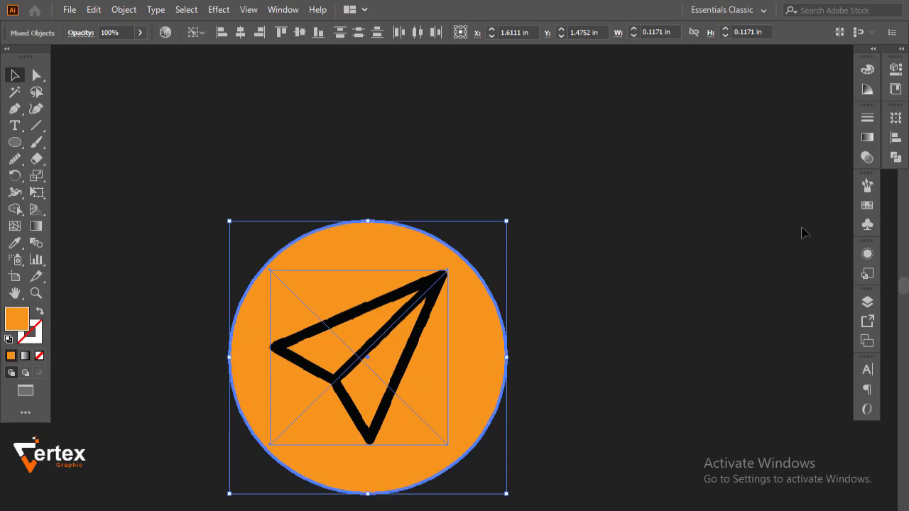
pyautogui.click(895, 137)
pyautogui.click(759, 152)
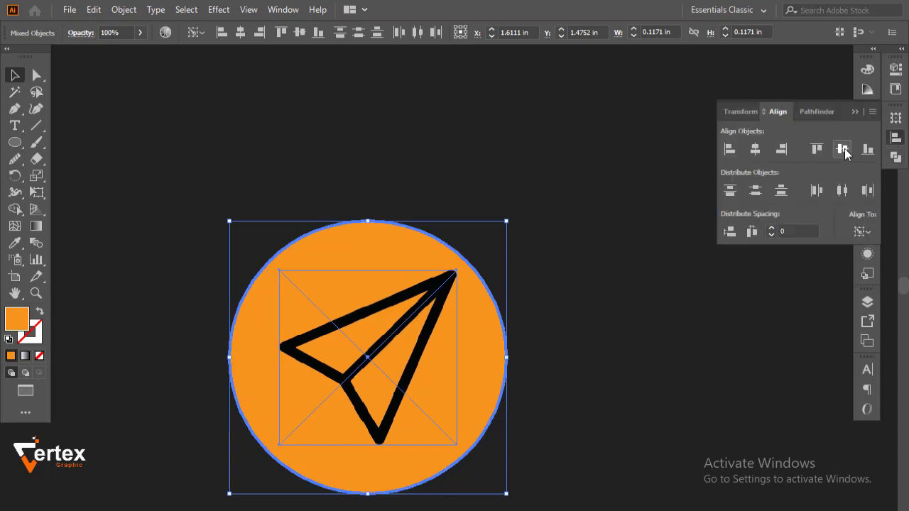
pyautogui.click(853, 112)
pyautogui.click(584, 276)
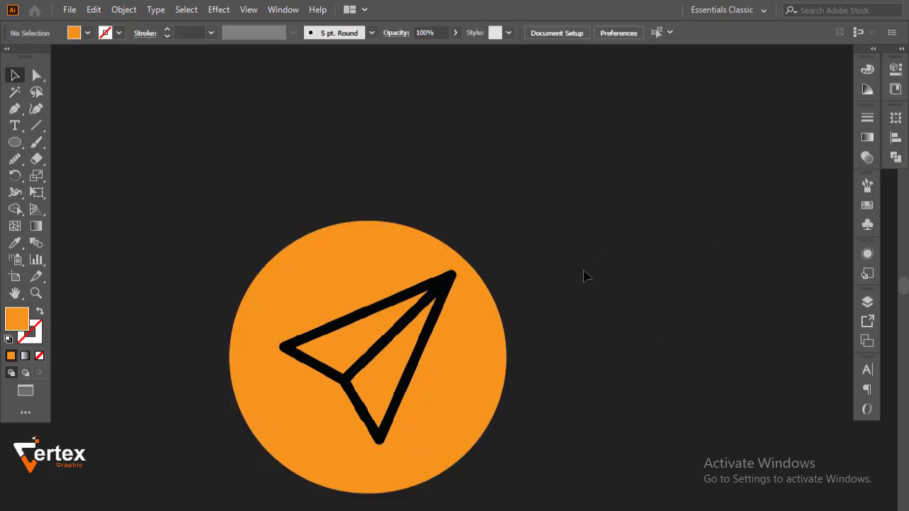
pyautogui.hotkey('ctrl', '-')
pyautogui.hotkey('ctrl', '-')
pyautogui.hotkey('ctrl', '-')
pyautogui.hotkey('ctrl', '-')
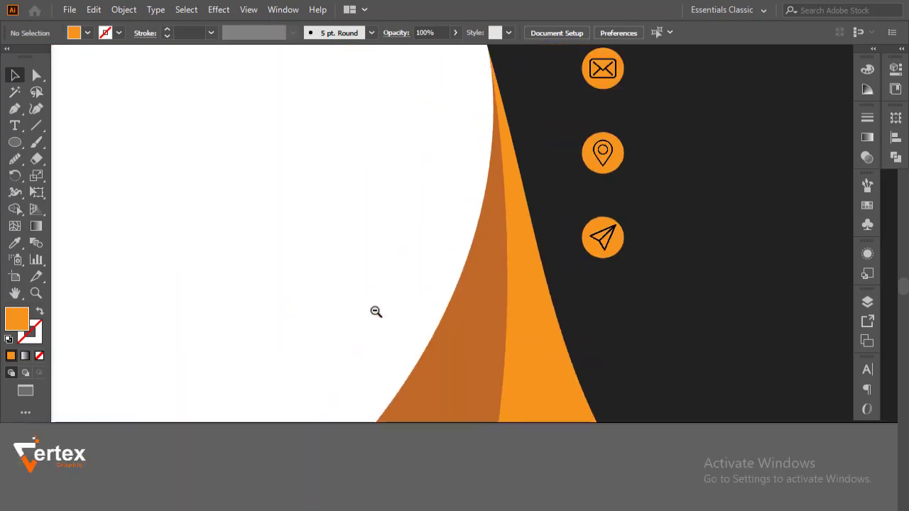
pyautogui.hotkey('ctrl', '-')
# Reduce the white contact text from 8 pt to 7 pt
pyautogui.moveTo(644, 199); pyautogui.dragTo(501, 369)
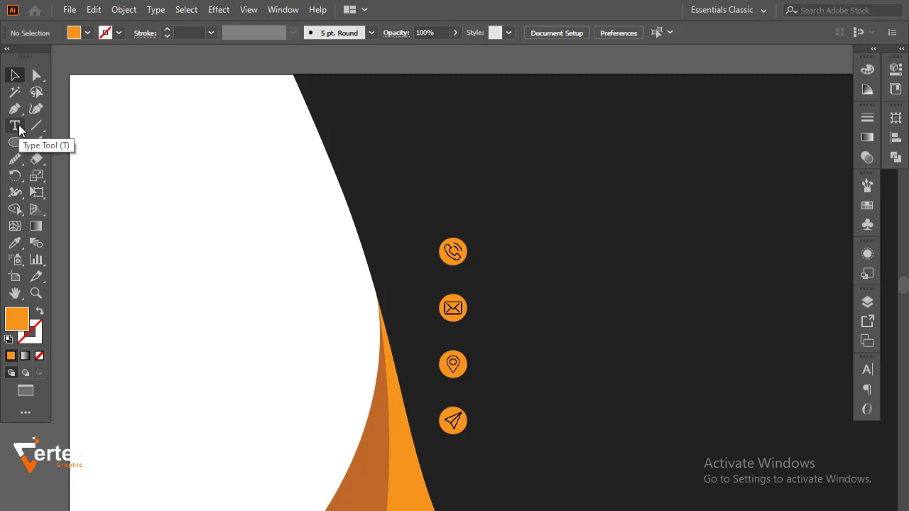
pyautogui.click(867, 369)
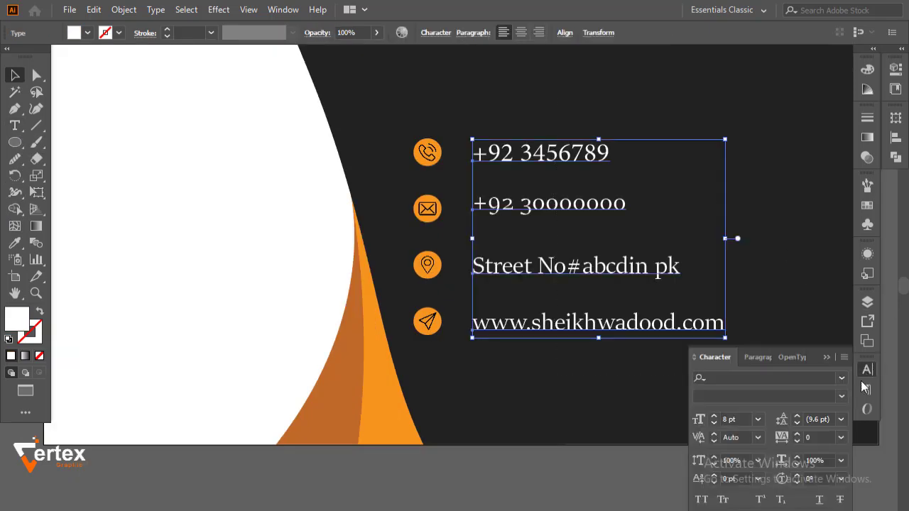
pyautogui.click(714, 424)
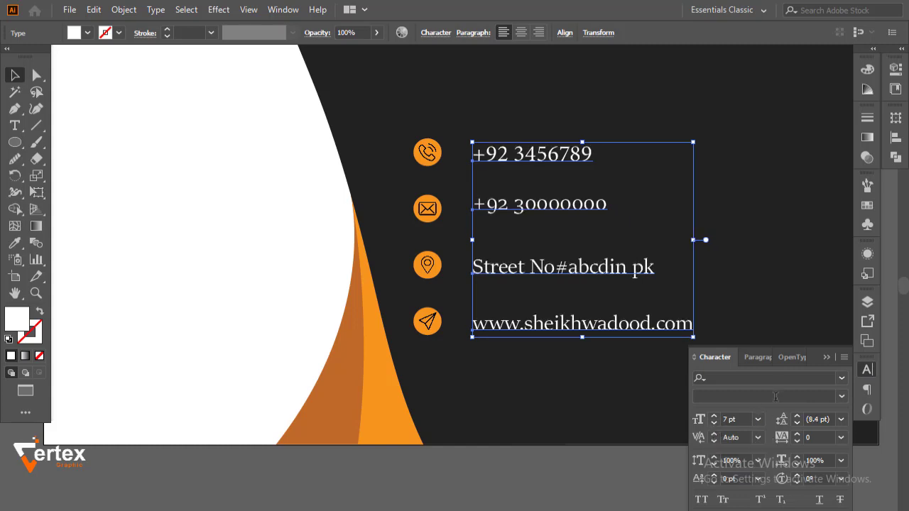
pyautogui.click(826, 358)
pyautogui.click(648, 400)
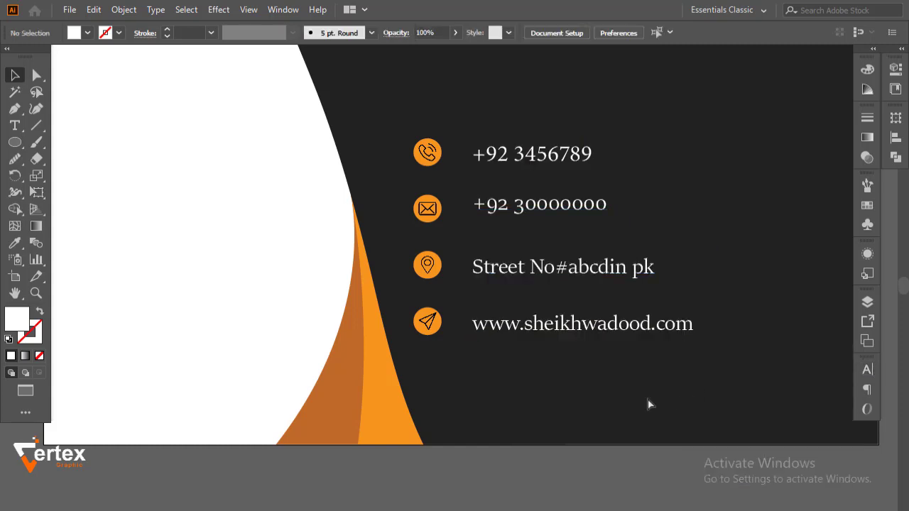
# Reselect the contact text block and lower its size further to 6 pt
pyautogui.keyDown('ctrl'); pyautogui.keyDown('alt'); pyautogui.click(476, 320); pyautogui.keyUp('alt'); pyautogui.keyUp('ctrl')
pyautogui.keyDown('ctrl'); pyautogui.keyDown('alt'); pyautogui.click(471, 265); pyautogui.keyUp('alt'); pyautogui.keyUp('ctrl')
pyautogui.keyDown('ctrl'); pyautogui.click(442, 277); pyautogui.keyUp('ctrl')
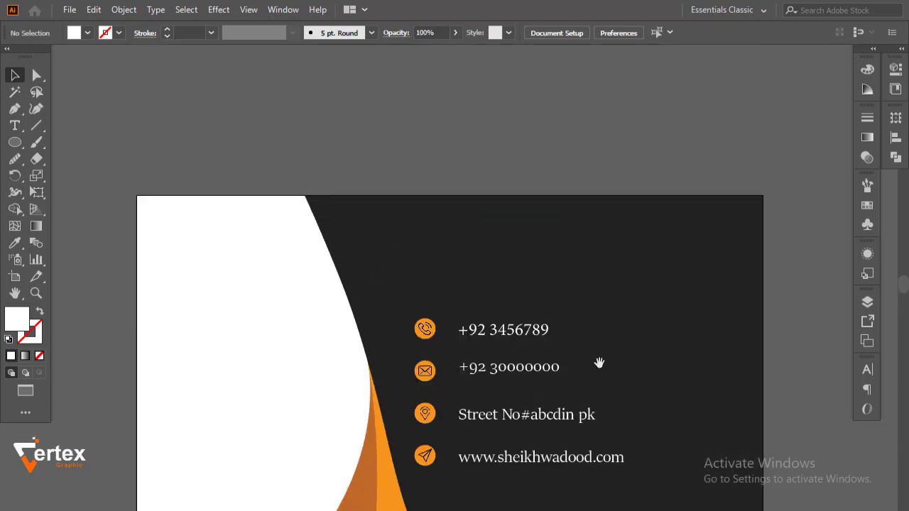
pyautogui.keyDown('ctrl'); pyautogui.click(598, 365); pyautogui.keyUp('ctrl')
pyautogui.moveTo(681, 403); pyautogui.dragTo(525, 175)
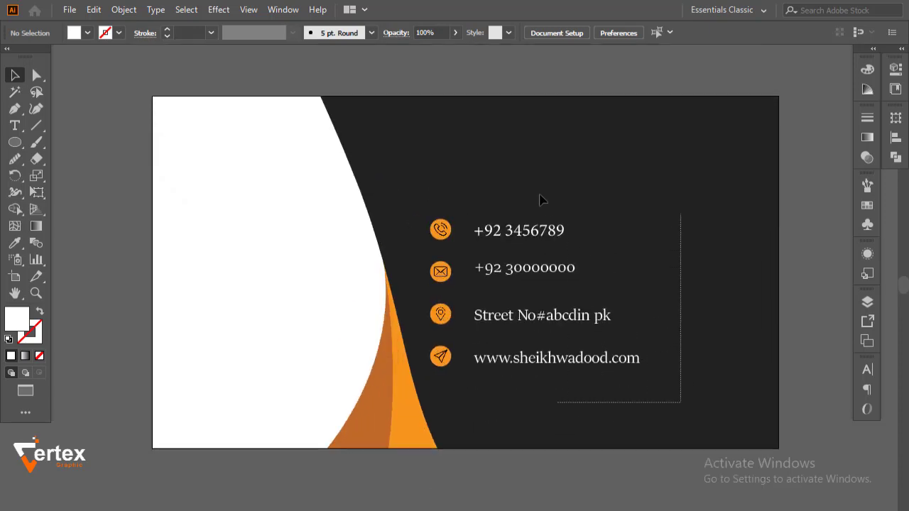
pyautogui.click(867, 369)
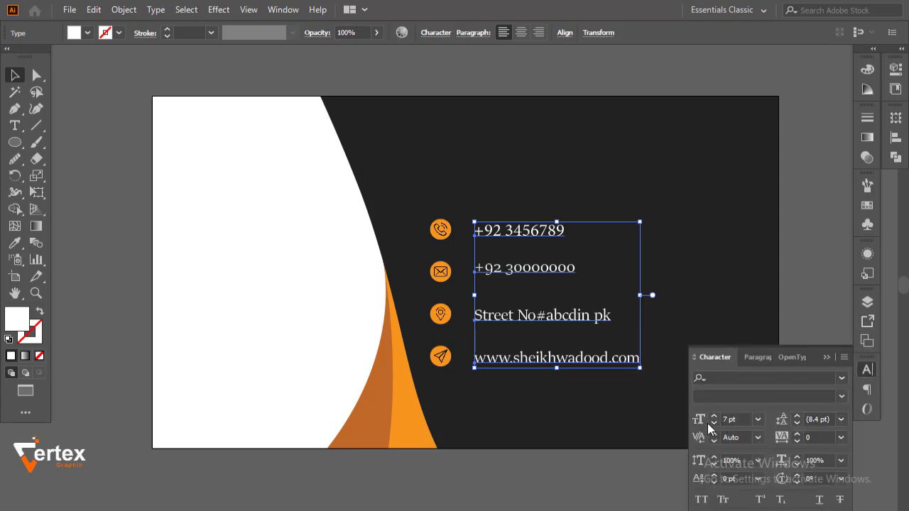
pyautogui.click(714, 423)
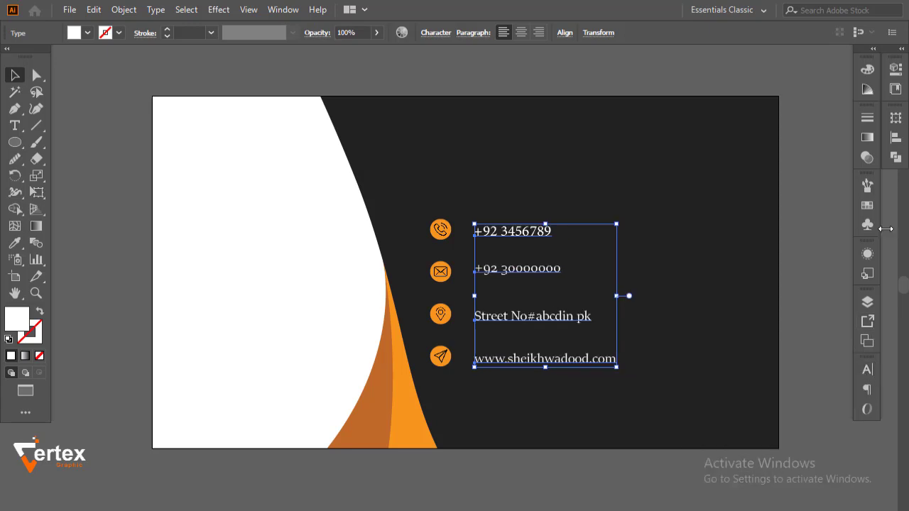
pyautogui.click(829, 259)
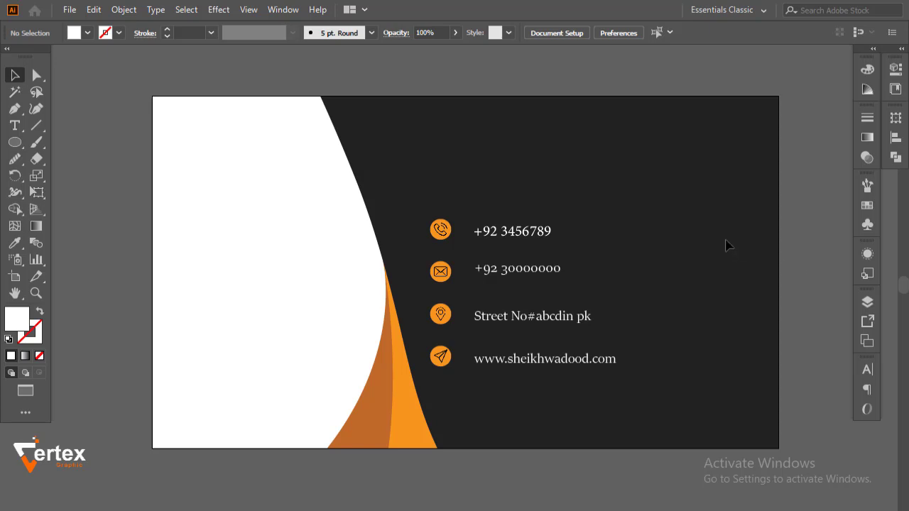
# Type the cardholder's name as new text and move it above the contact lines
pyautogui.click(15, 125)
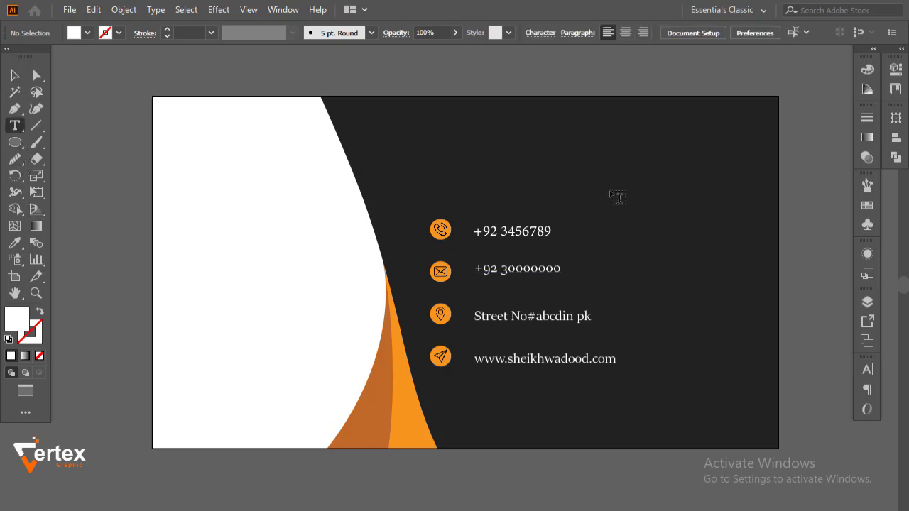
pyautogui.click(466, 137)
pyautogui.press('BackSpace')
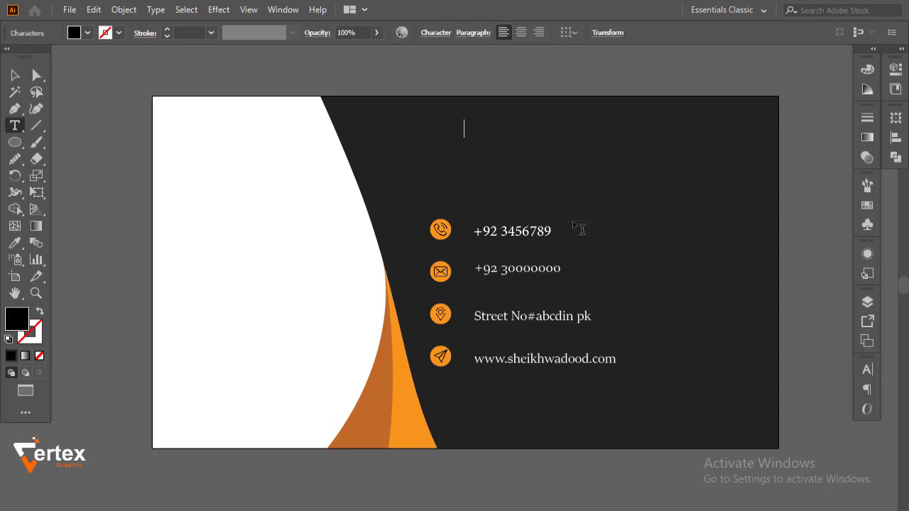
pyautogui.click(15, 74)
pyautogui.moveTo(538, 133); pyautogui.dragTo(504, 162)
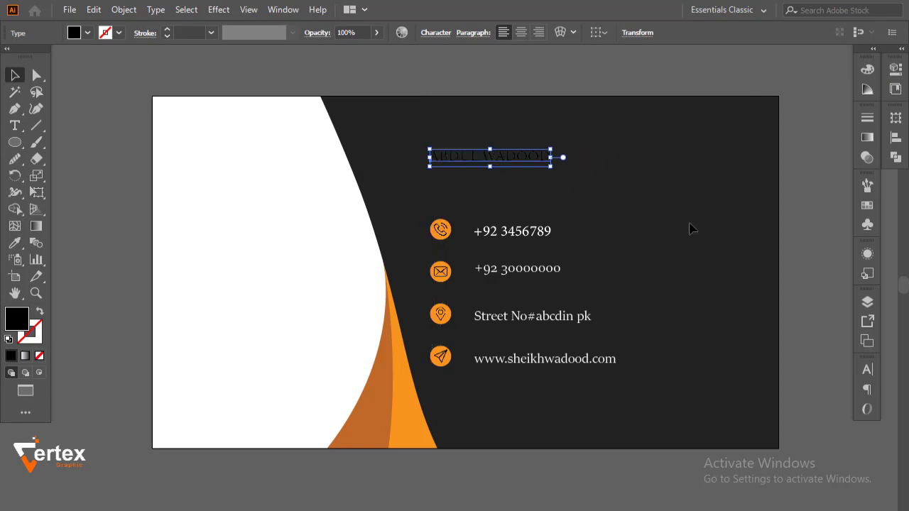
pyautogui.click(694, 228)
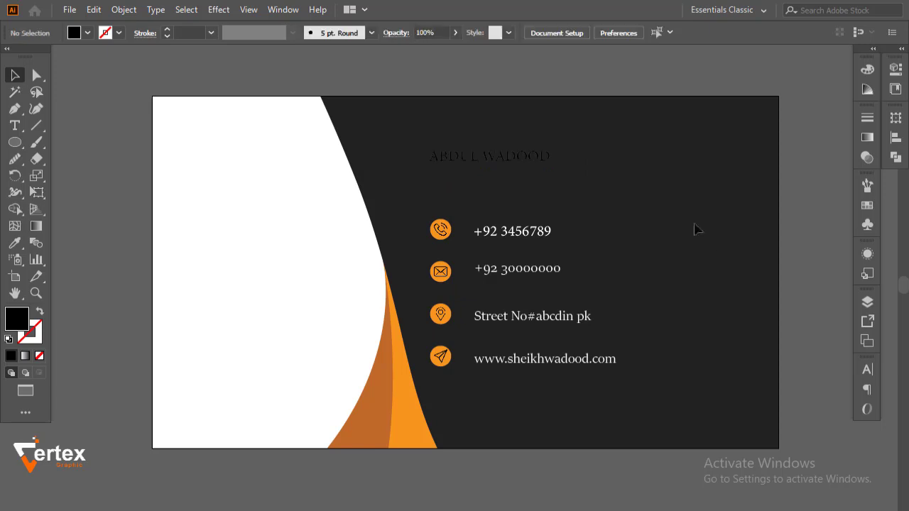
# Set the name text's font to Arial
pyautogui.moveTo(402, 137); pyautogui.dragTo(674, 235)
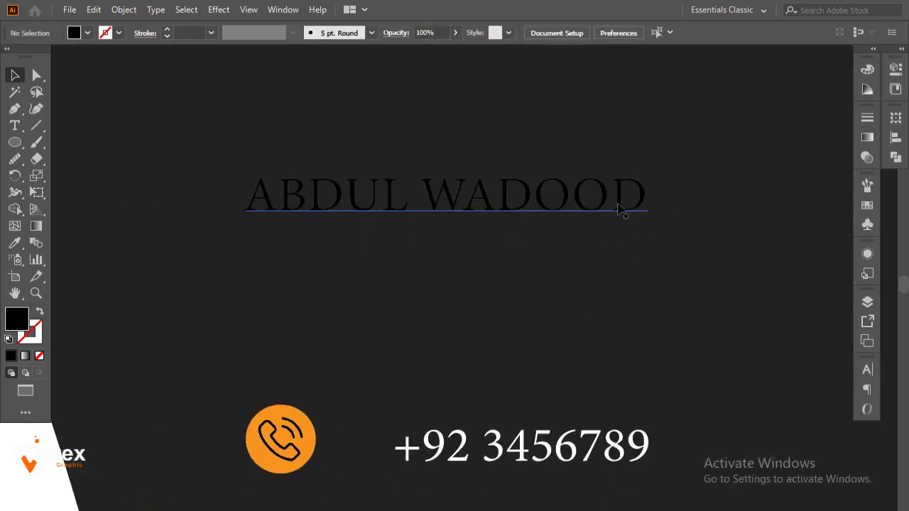
pyautogui.click(638, 212)
pyautogui.click(867, 369)
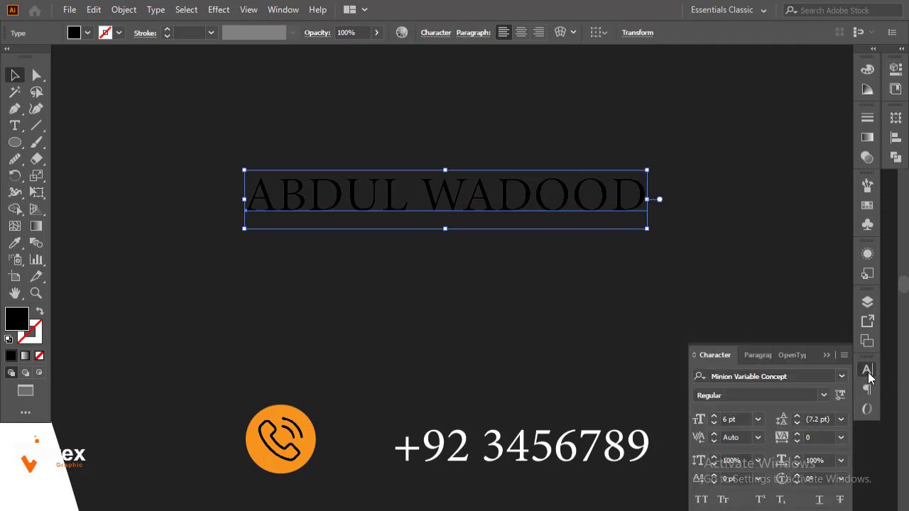
pyautogui.click(842, 377)
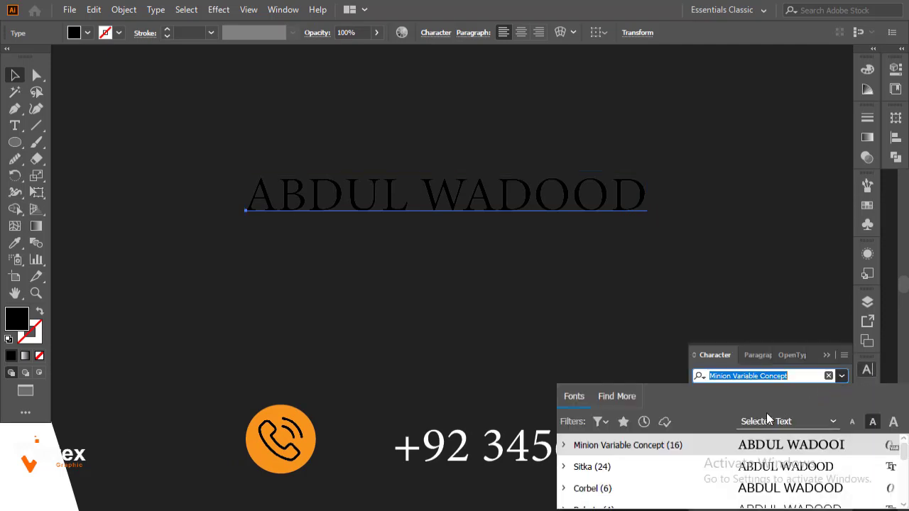
pyautogui.scroll(-5, 695, 474)
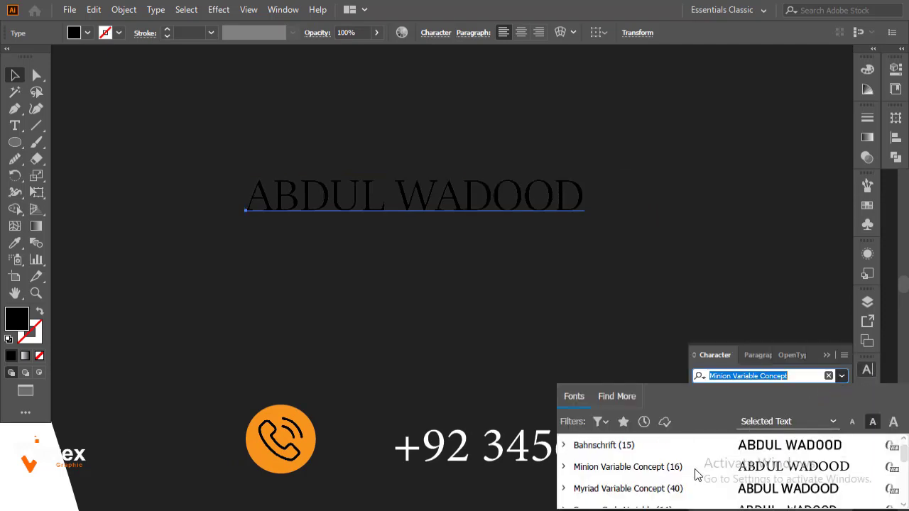
pyautogui.scroll(10, 696, 474)
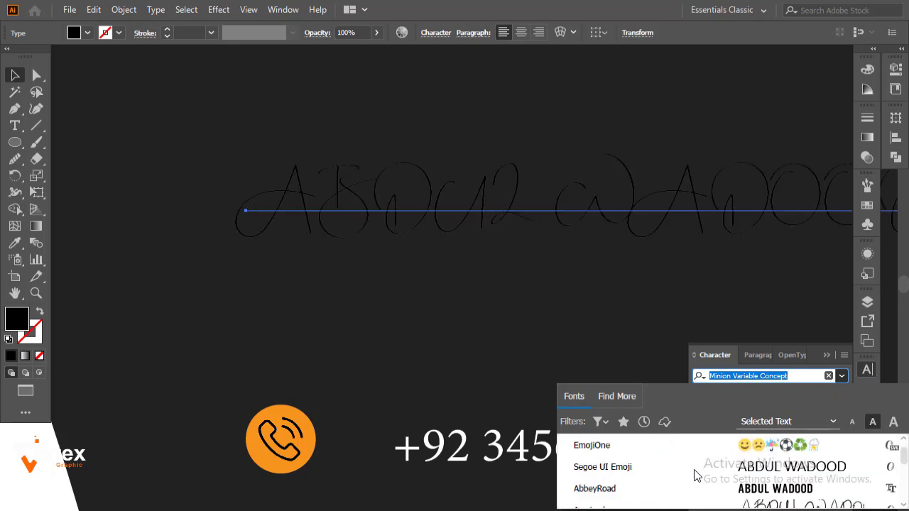
pyautogui.scroll(-3, 641, 487)
pyautogui.click(635, 469)
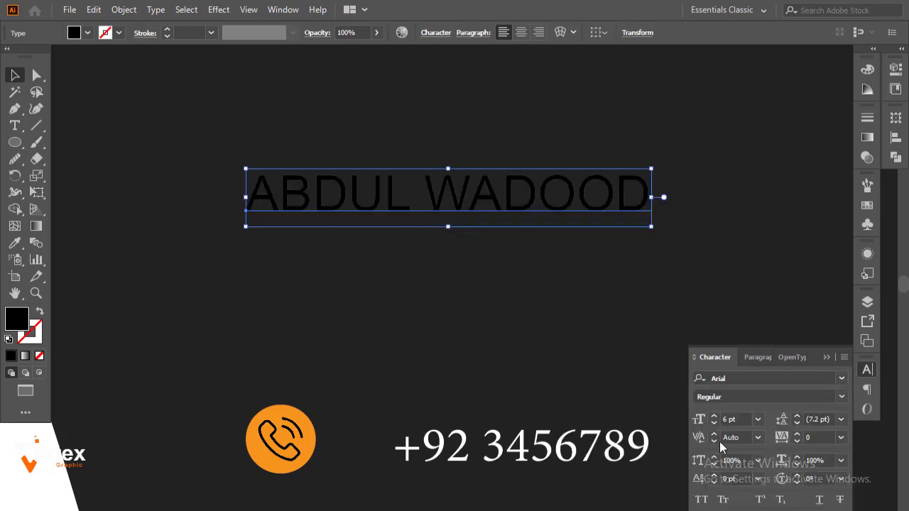
# Make the surname in the name text Bold
pyautogui.click(558, 270)
pyautogui.press('t')
pyautogui.click(652, 206)
pyautogui.moveTo(652, 206); pyautogui.dragTo(440, 207)
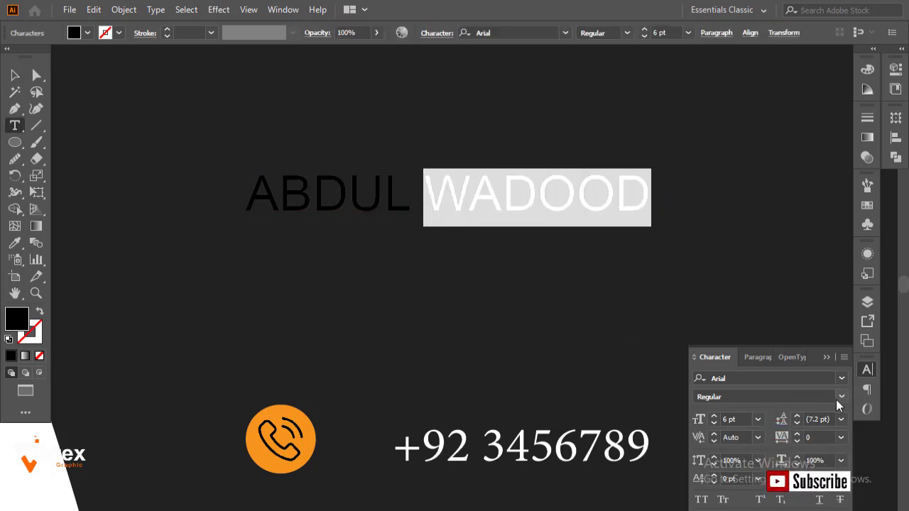
pyautogui.click(837, 399)
pyautogui.click(749, 441)
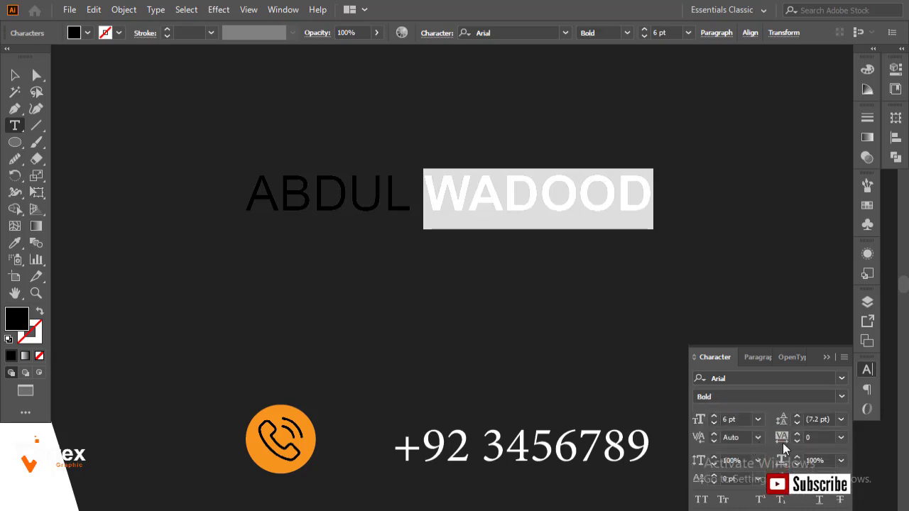
# Raise the name text size to 8 pt
pyautogui.click(15, 77)
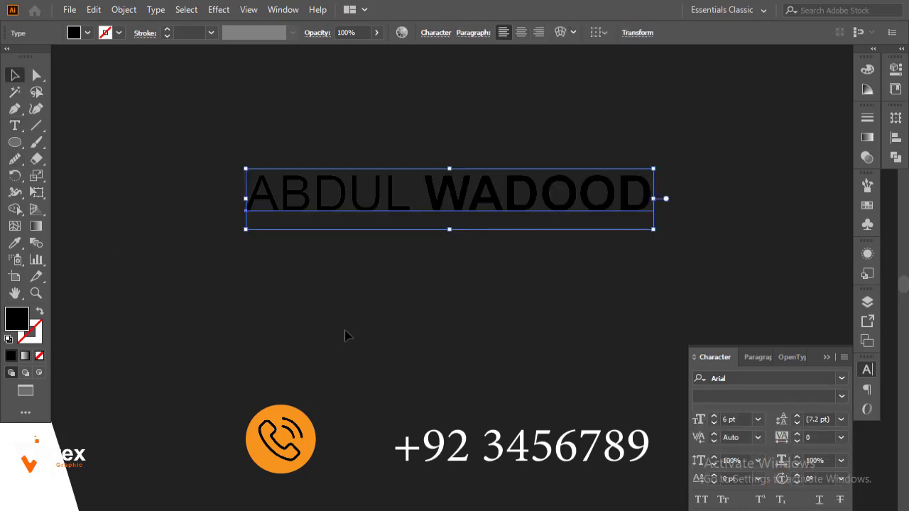
pyautogui.click(534, 396)
pyautogui.click(519, 197)
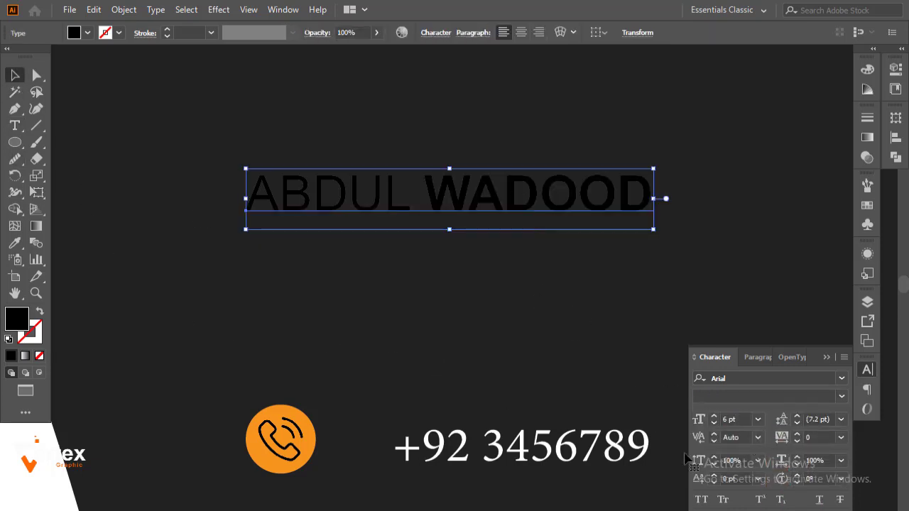
pyautogui.click(713, 417)
pyautogui.click(713, 417)
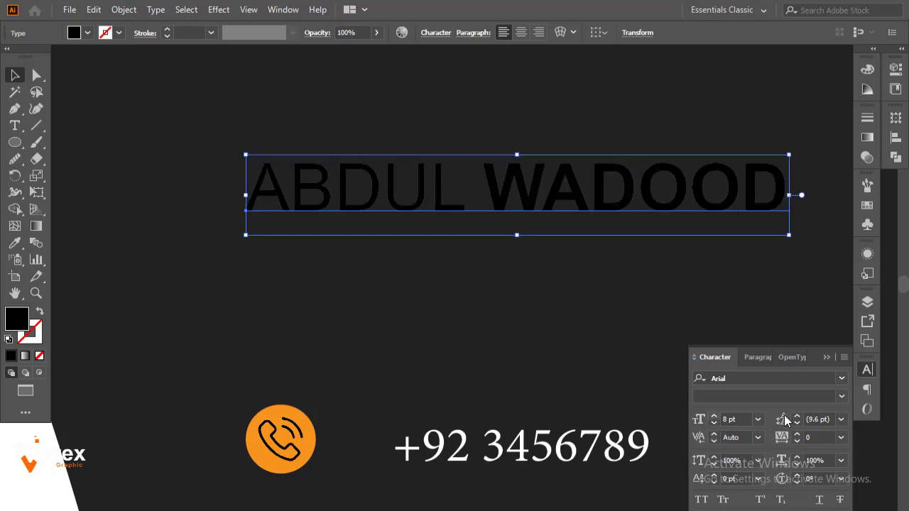
pyautogui.click(468, 282)
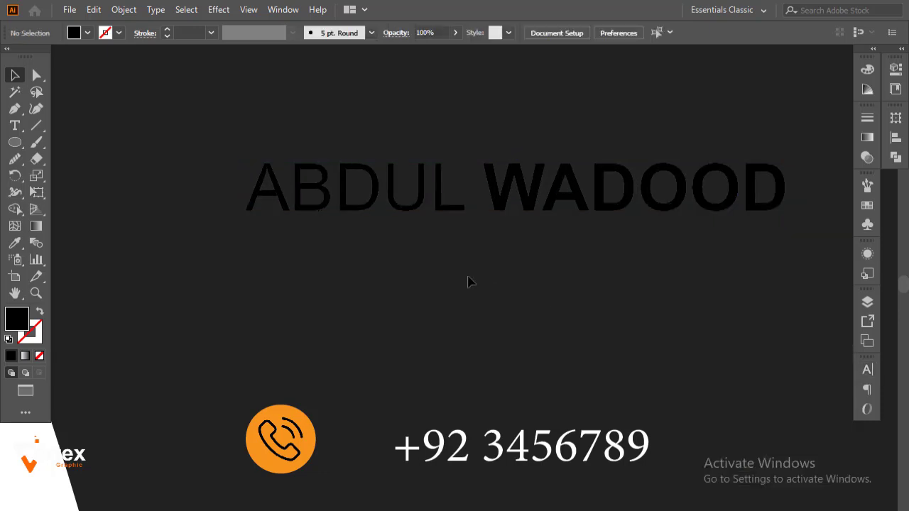
pyautogui.click(15, 125)
pyautogui.click(409, 309)
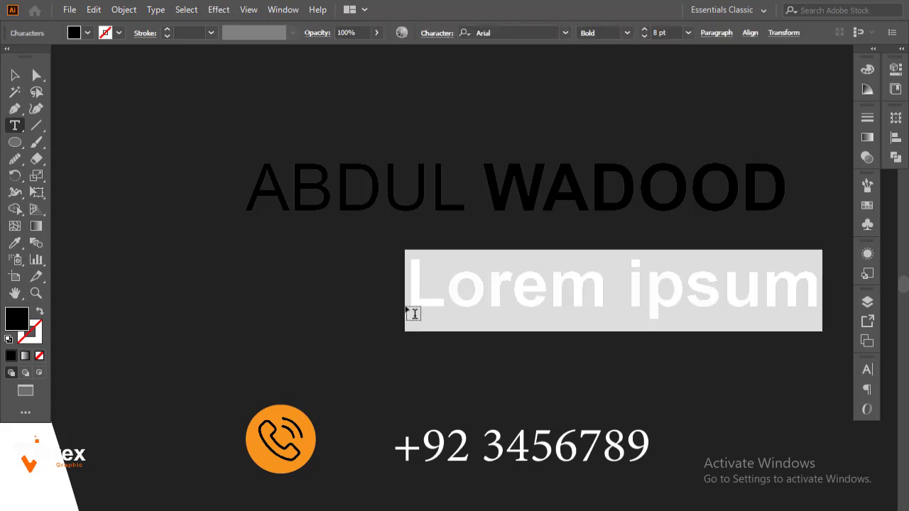
pyautogui.press('BackSpace')
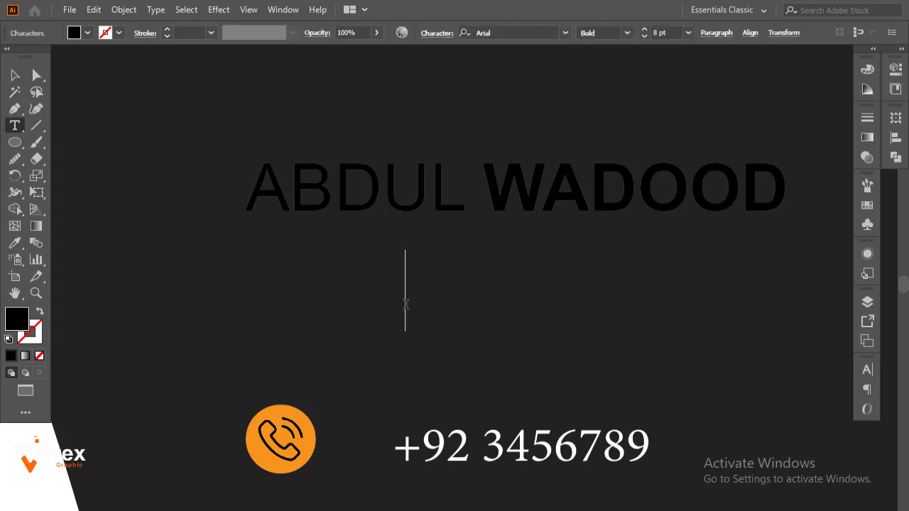
pyautogui.write('M')
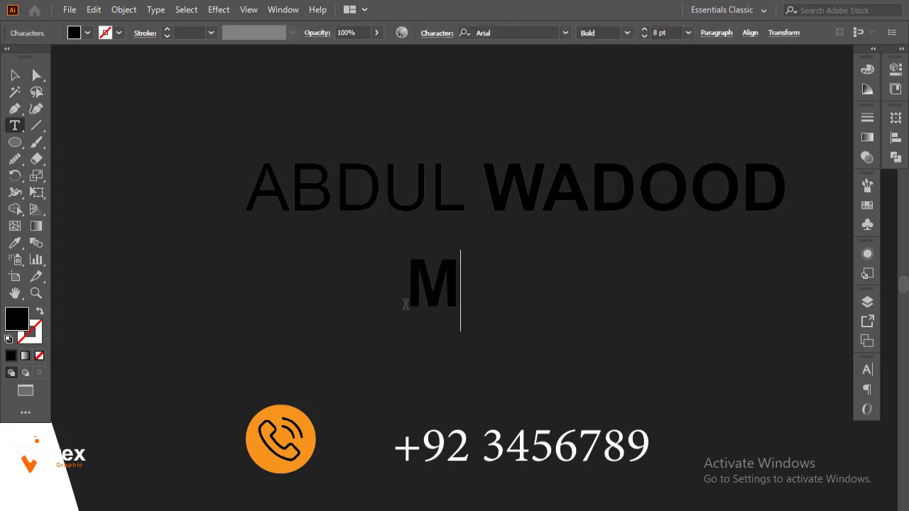
pyautogui.write('na')
pyautogui.press('BackSpace')
pyautogui.press('BackSpace')
pyautogui.press('BackSpace')
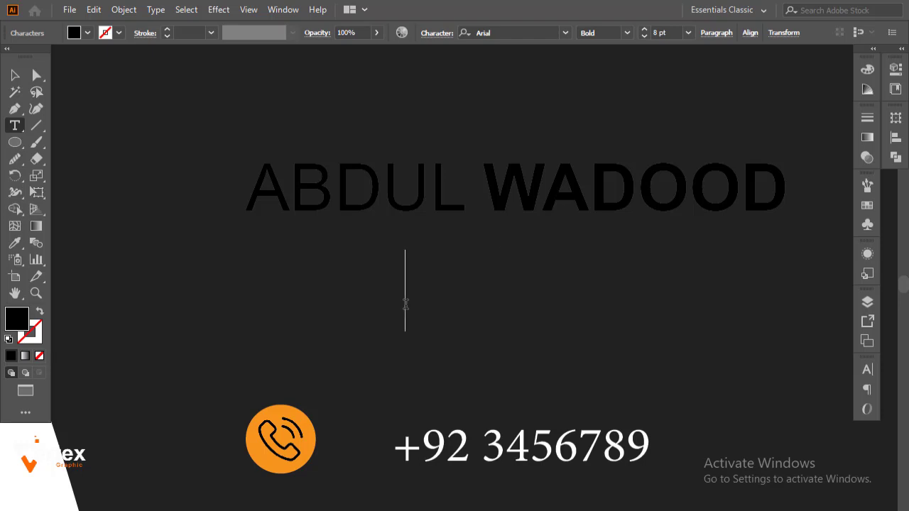
pyautogui.write('an')
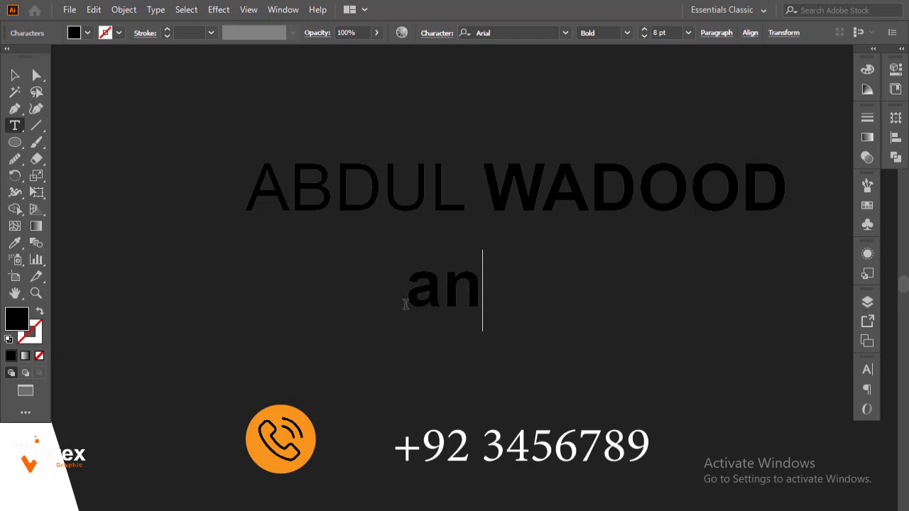
pyautogui.press('BackSpace')
pyautogui.press('BackSpace')
pyautogui.write('ma')
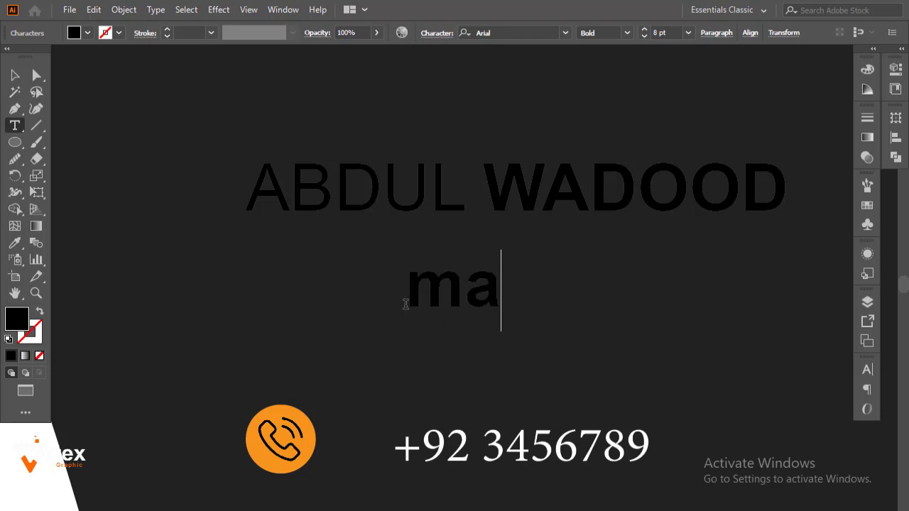
pyautogui.write('nging')
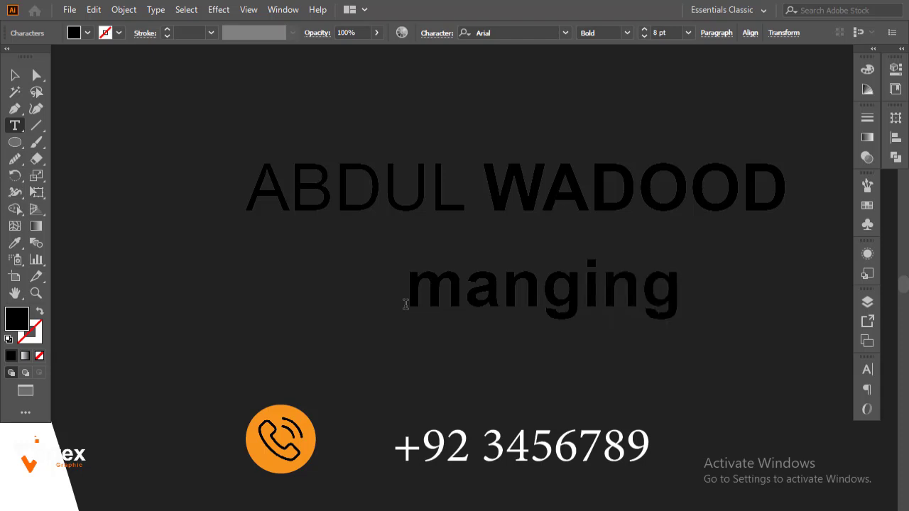
pyautogui.press('BackSpace')
pyautogui.press('BackSpace')
pyautogui.press('BackSpace')
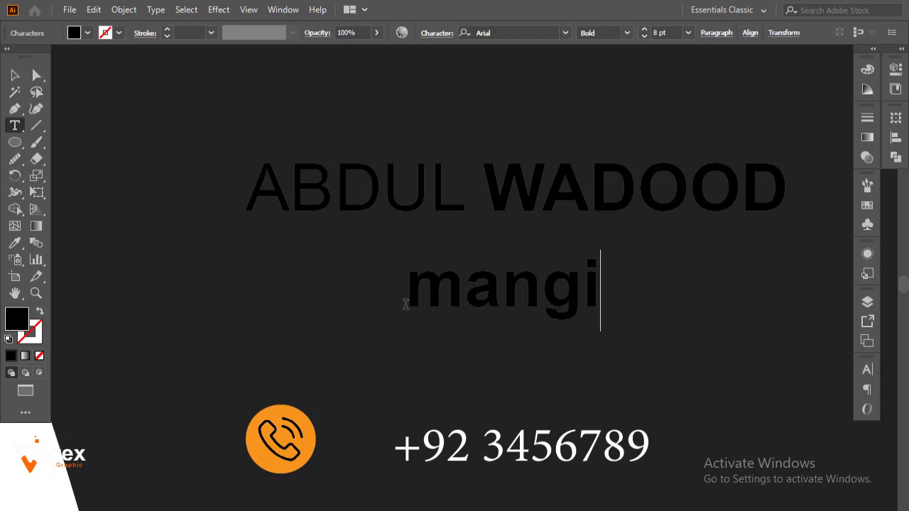
pyautogui.write('g director')
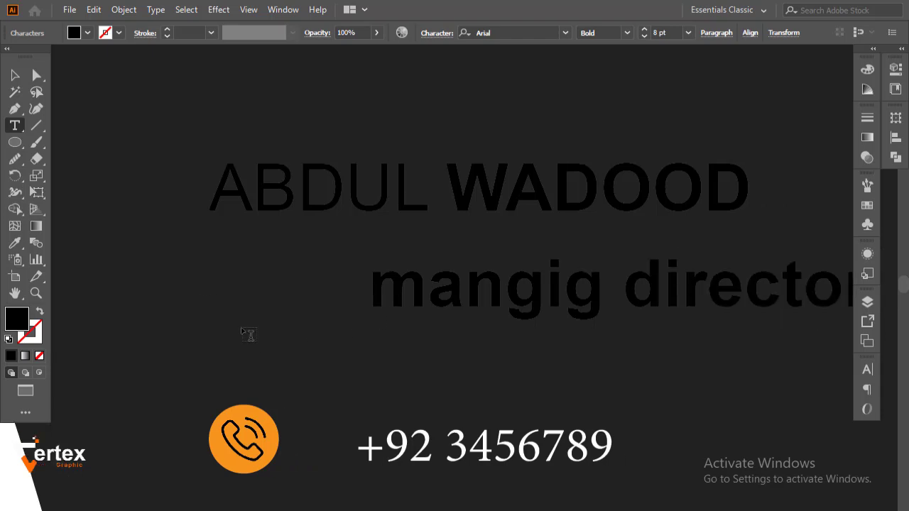
# Move the title under the name and set it to Arial Regular, 4 pt, tracking 200
pyautogui.click(8, 79)
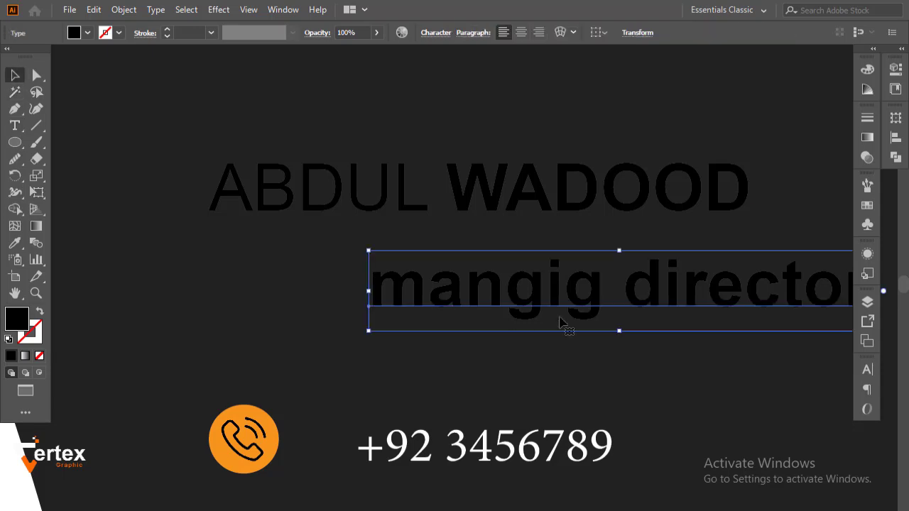
pyautogui.moveTo(505, 316); pyautogui.dragTo(440, 284)
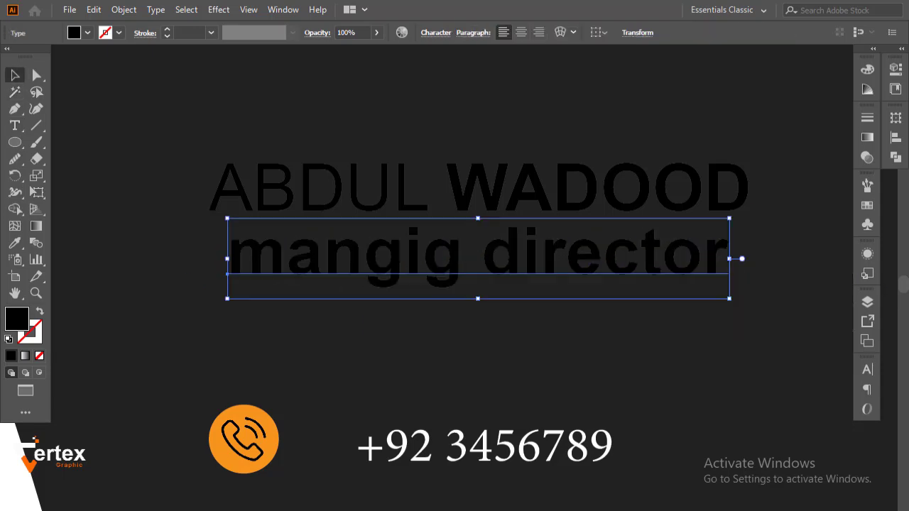
pyautogui.click(867, 369)
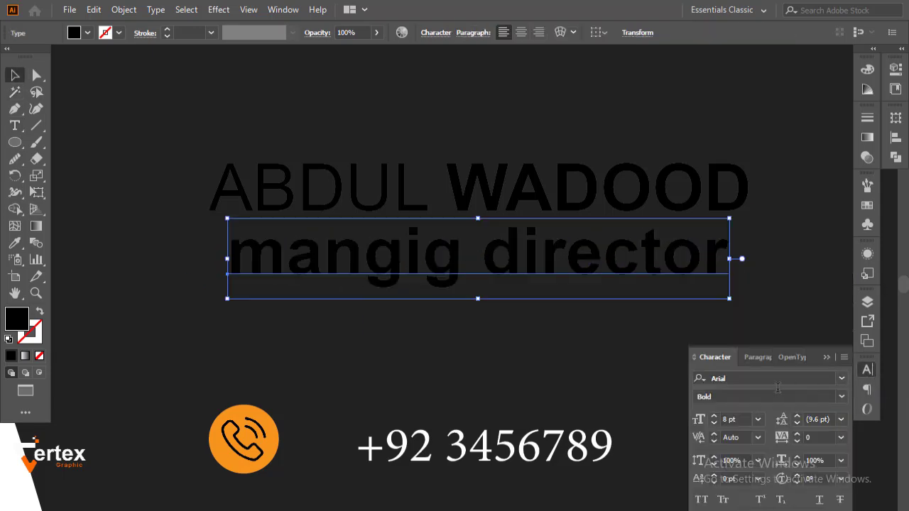
pyautogui.click(842, 399)
pyautogui.click(767, 415)
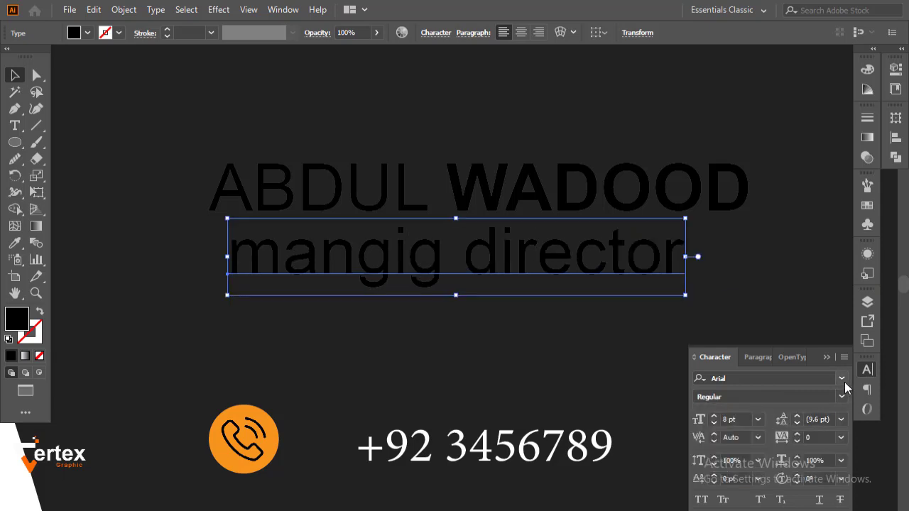
pyautogui.click(713, 424)
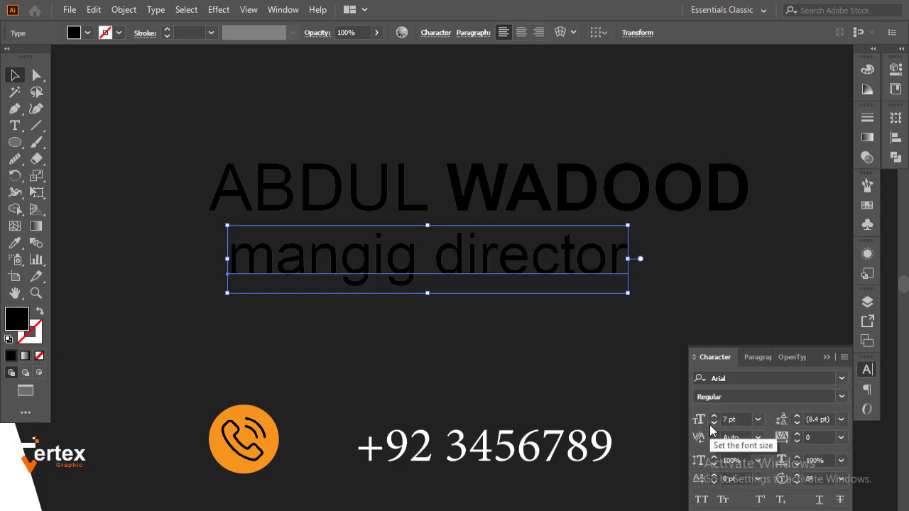
pyautogui.click(713, 424)
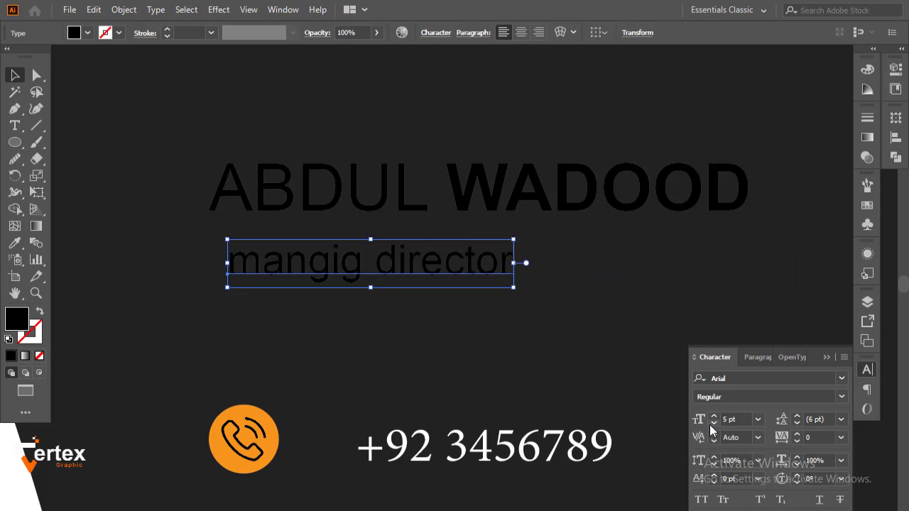
pyautogui.click(713, 424)
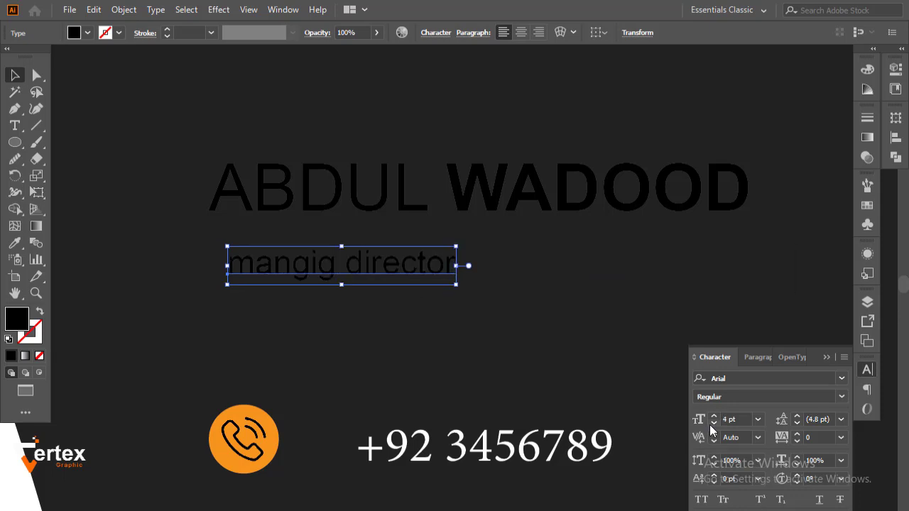
pyautogui.click(808, 437)
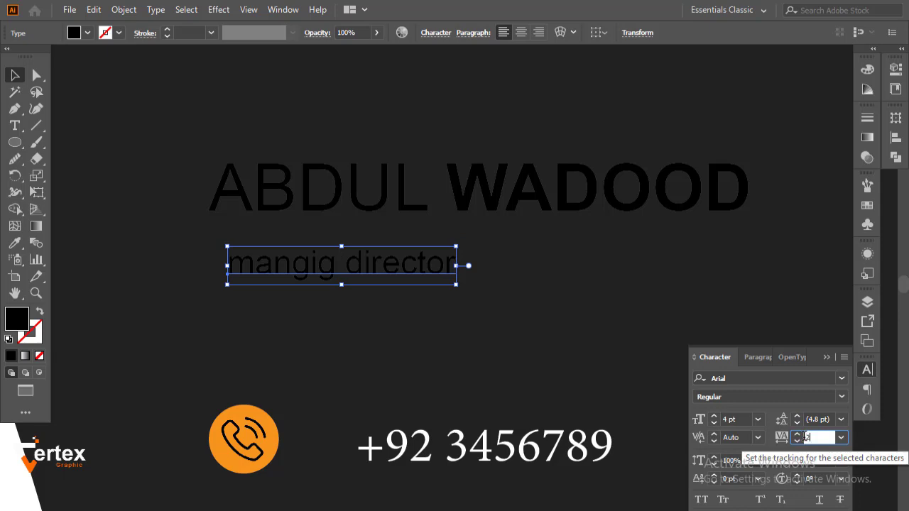
pyautogui.write('200')
pyautogui.press('Return')
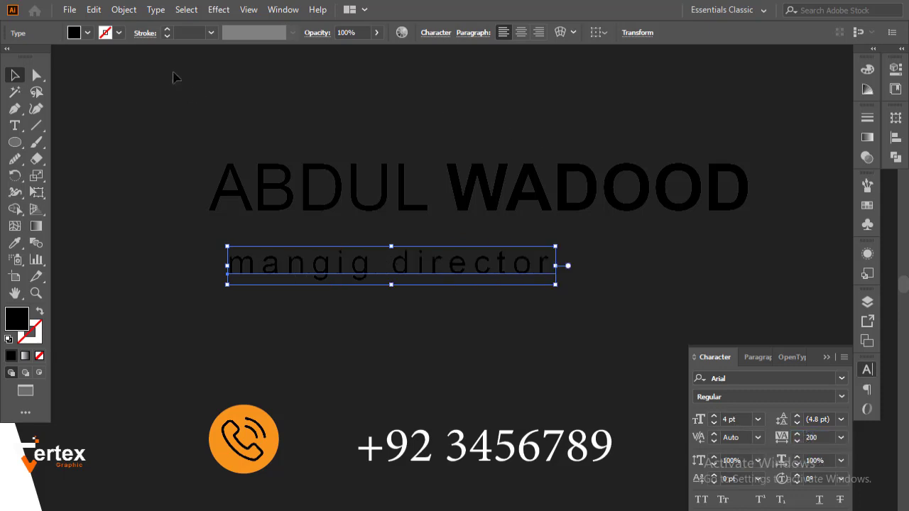
# Change the title to UPPERCASE, reduce it to 3 pt, and position it beneath WADOOD
pyautogui.click(155, 10)
pyautogui.moveTo(192, 225)
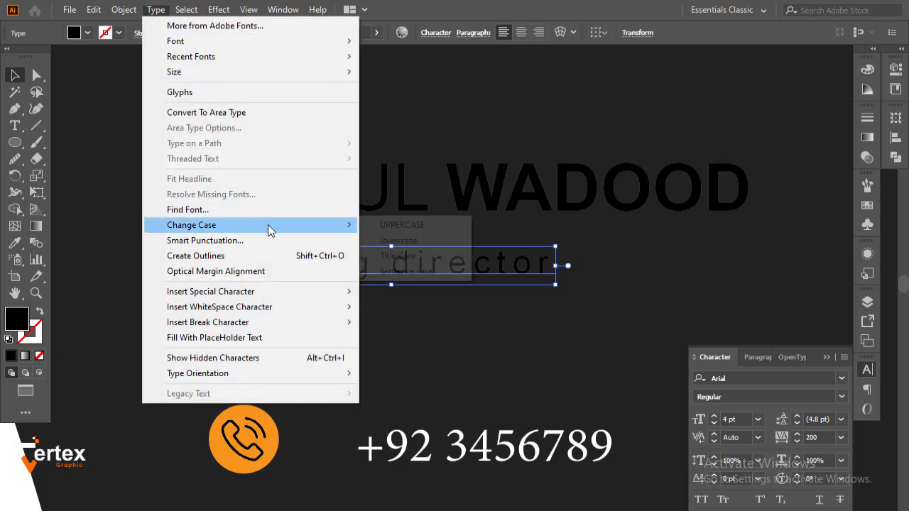
pyautogui.click(428, 225)
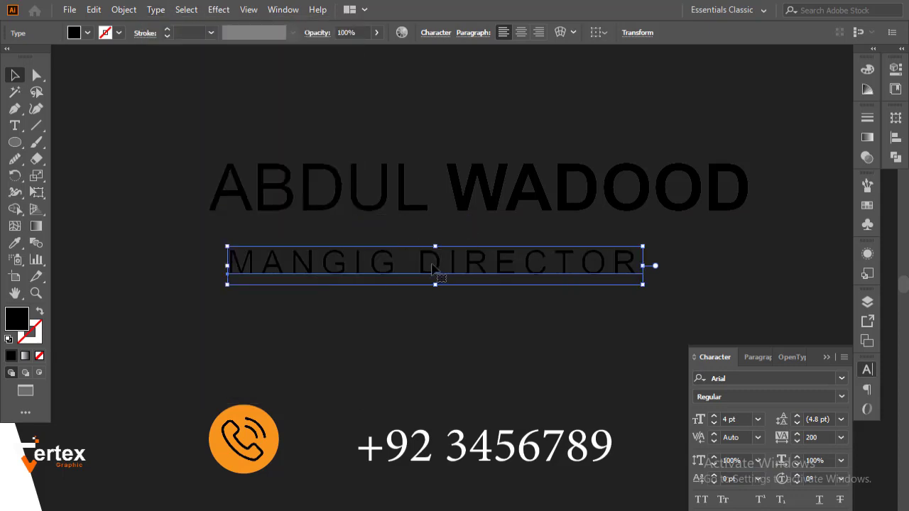
pyautogui.click(714, 424)
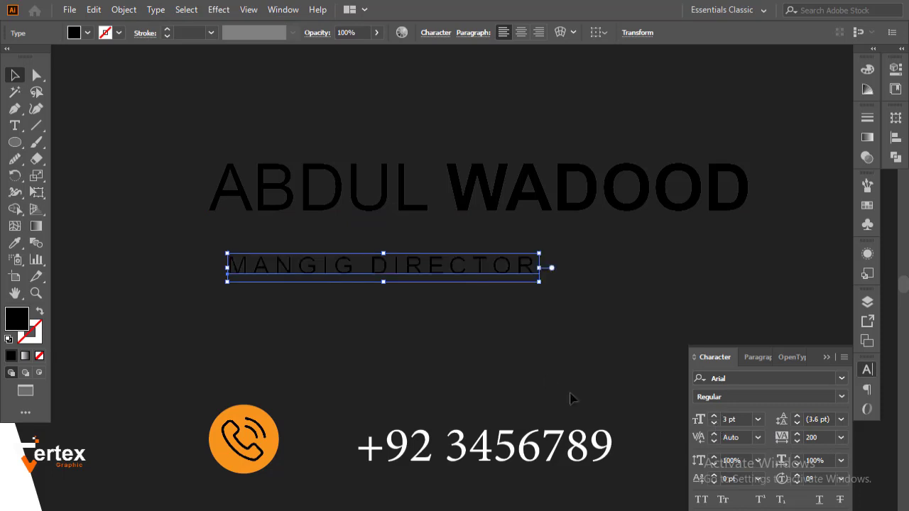
pyautogui.moveTo(450, 275); pyautogui.dragTo(604, 243)
pyautogui.click(558, 355)
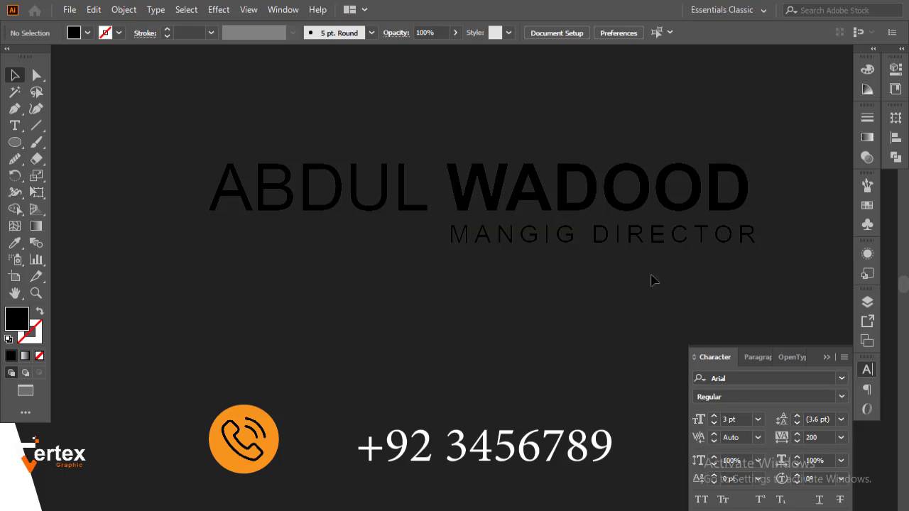
pyautogui.click(673, 252)
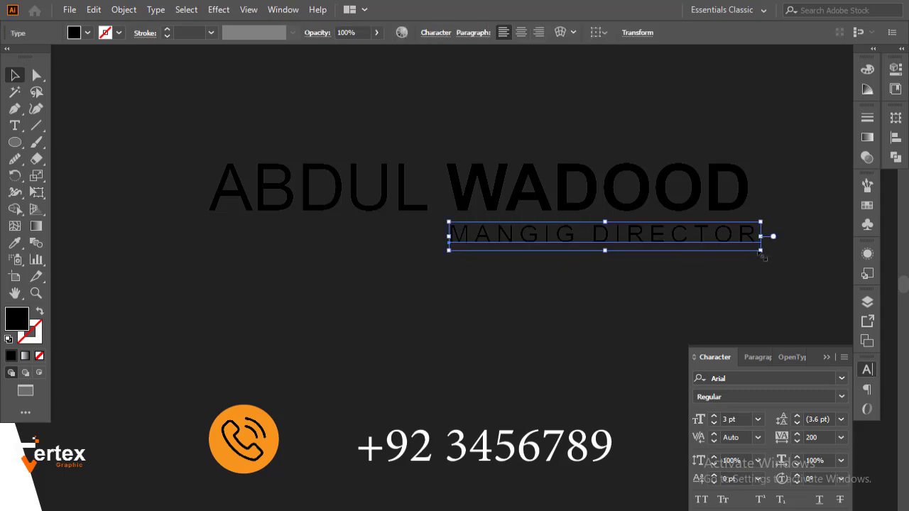
pyautogui.moveTo(762, 252); pyautogui.dragTo(743, 249)
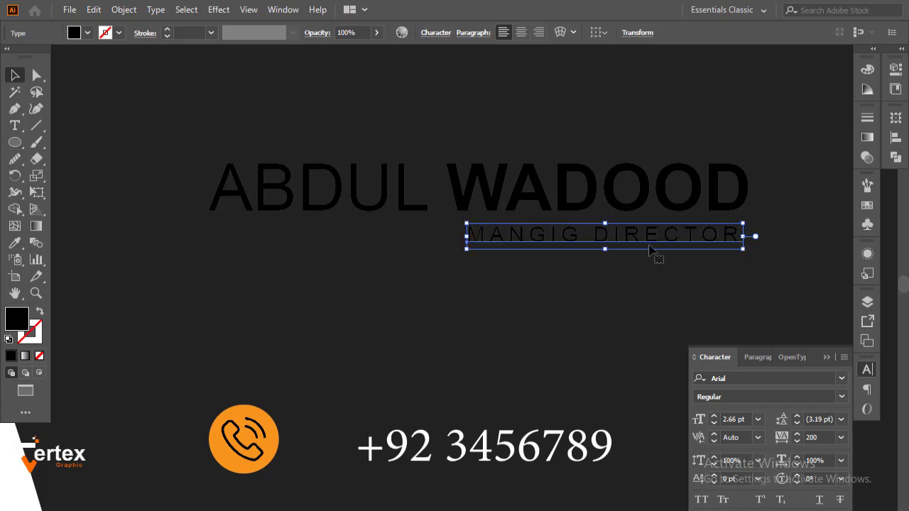
pyautogui.moveTo(648, 245); pyautogui.dragTo(644, 238)
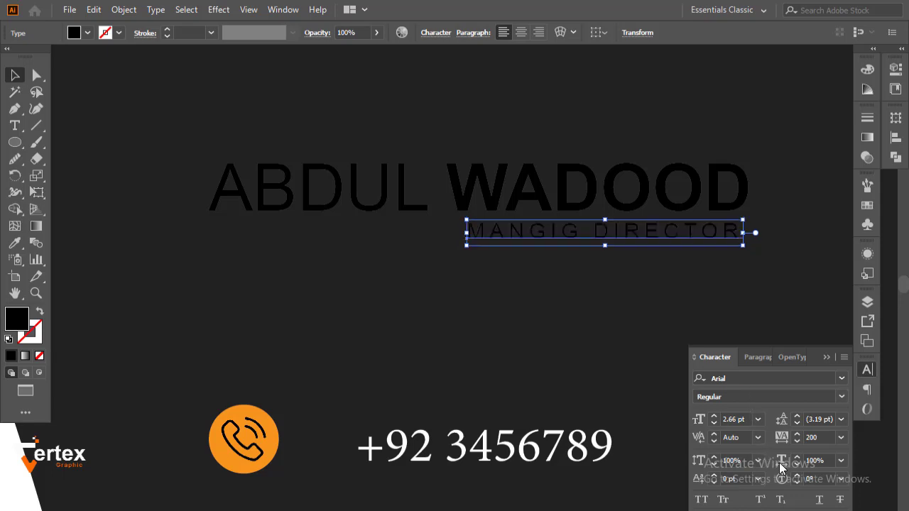
# Widen the title's tracking to 250 and align it right under WADOOD
pyautogui.click(822, 436)
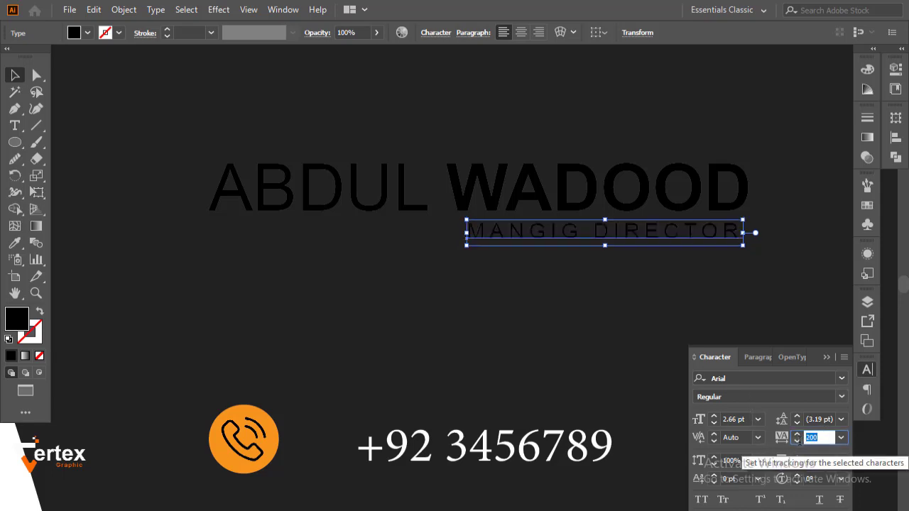
pyautogui.write('250')
pyautogui.press('Return')
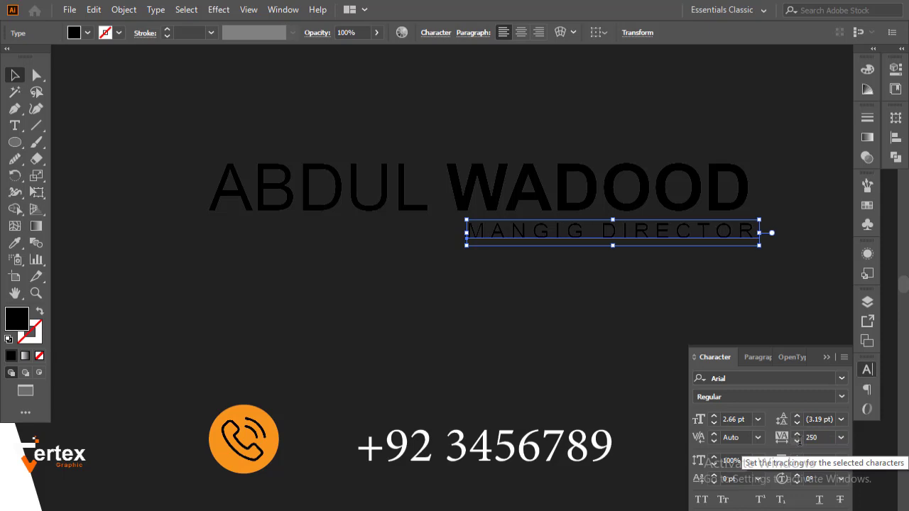
pyautogui.click(706, 346)
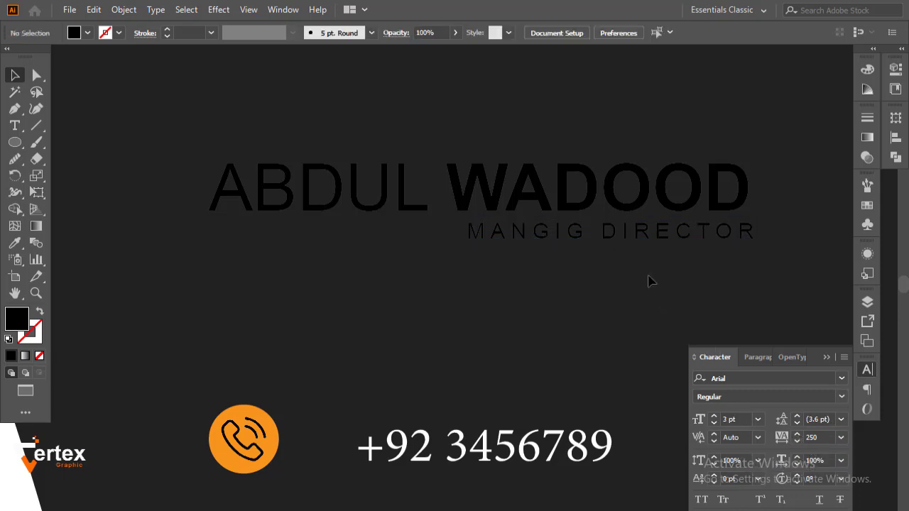
pyautogui.moveTo(650, 243); pyautogui.dragTo(644, 238)
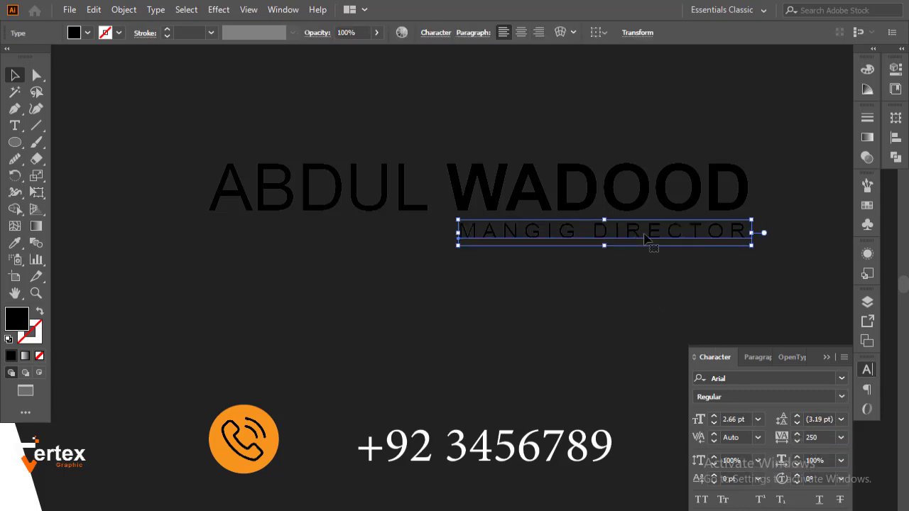
pyautogui.click(629, 319)
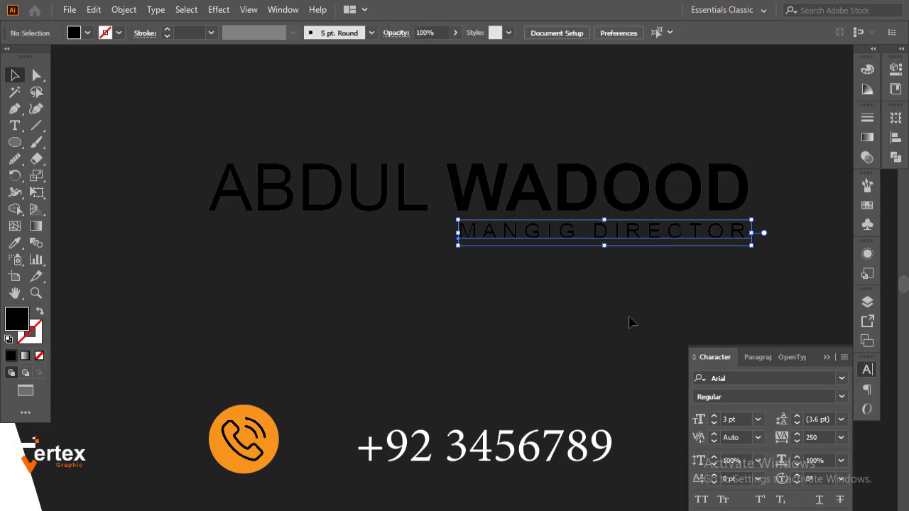
pyautogui.click(827, 355)
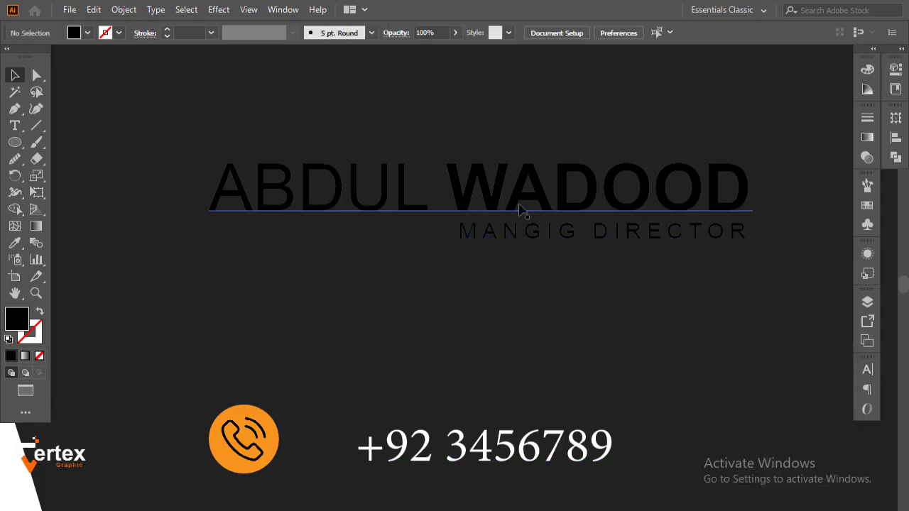
pyautogui.click(490, 202)
pyautogui.click(88, 31)
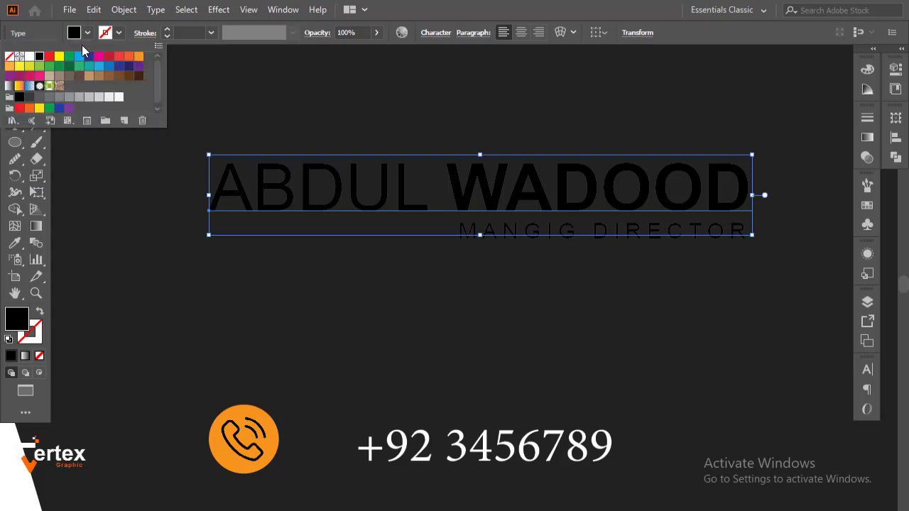
pyautogui.click(31, 61)
pyautogui.click(153, 254)
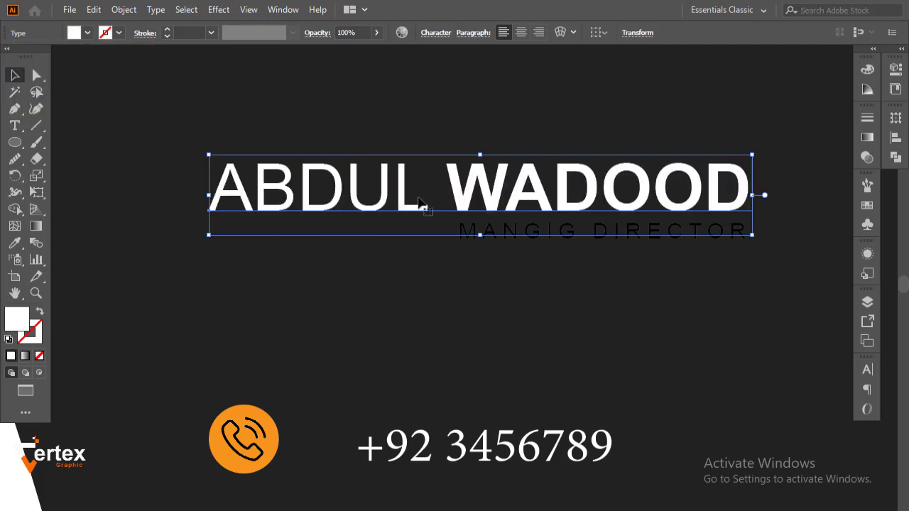
# Color the word WADOOD orange by eyedropping the phone icon's orange
pyautogui.doubleClick(419, 203)
pyautogui.moveTo(428, 202); pyautogui.dragTo(224, 181)
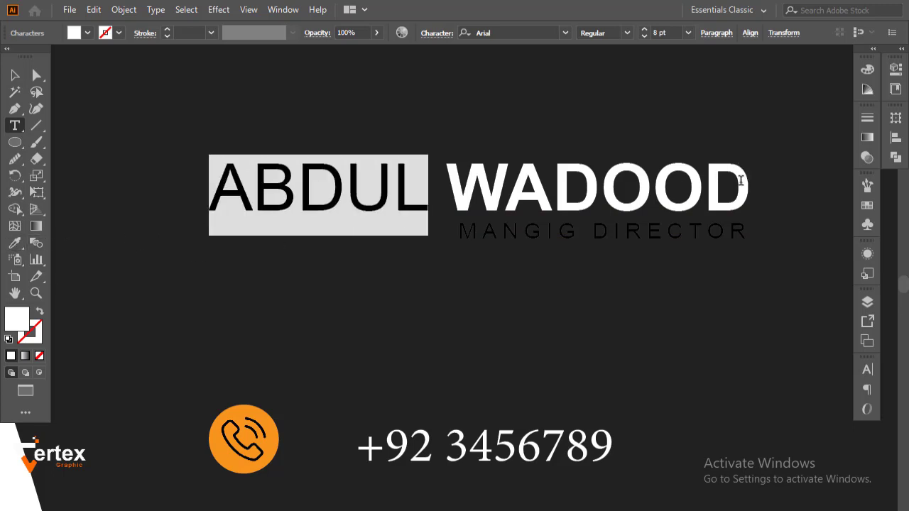
pyautogui.moveTo(741, 180); pyautogui.dragTo(444, 189)
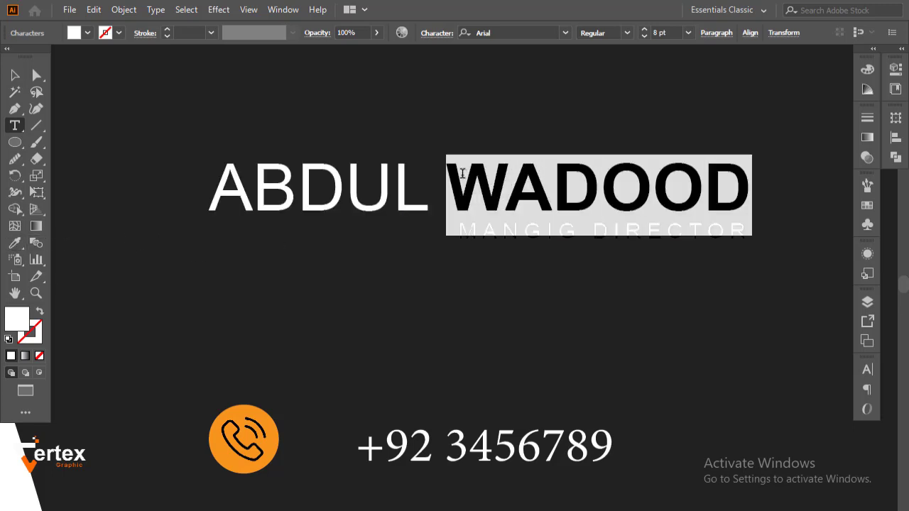
pyautogui.click(14, 242)
pyautogui.click(273, 426)
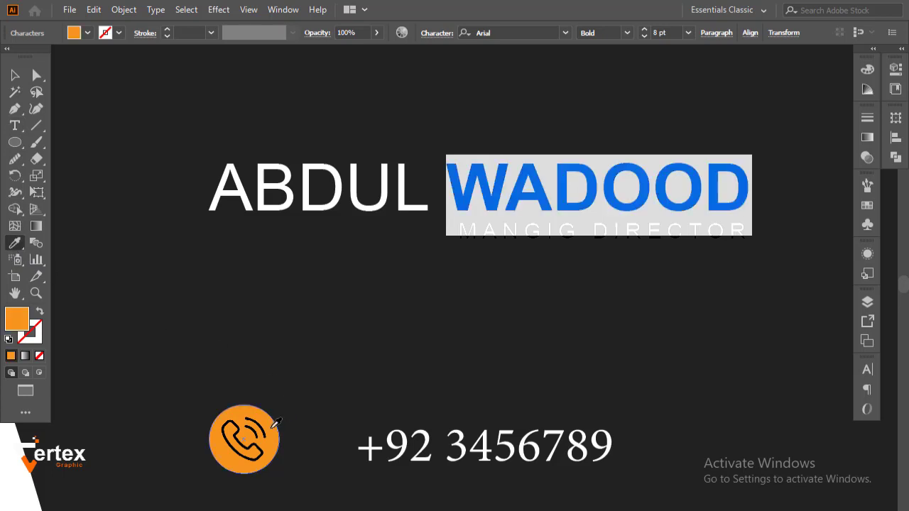
pyautogui.click(14, 74)
pyautogui.click(249, 253)
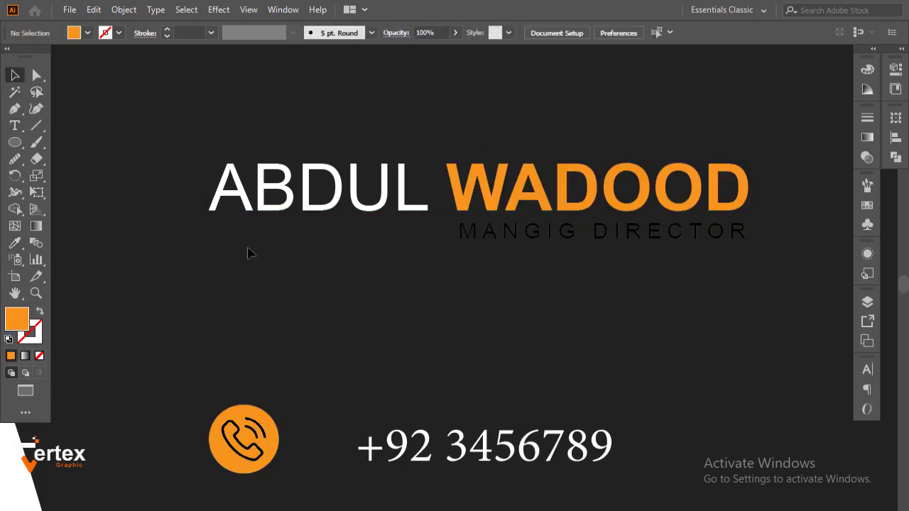
# Set the MANGIG DIRECTOR title fill to white
pyautogui.click(680, 239)
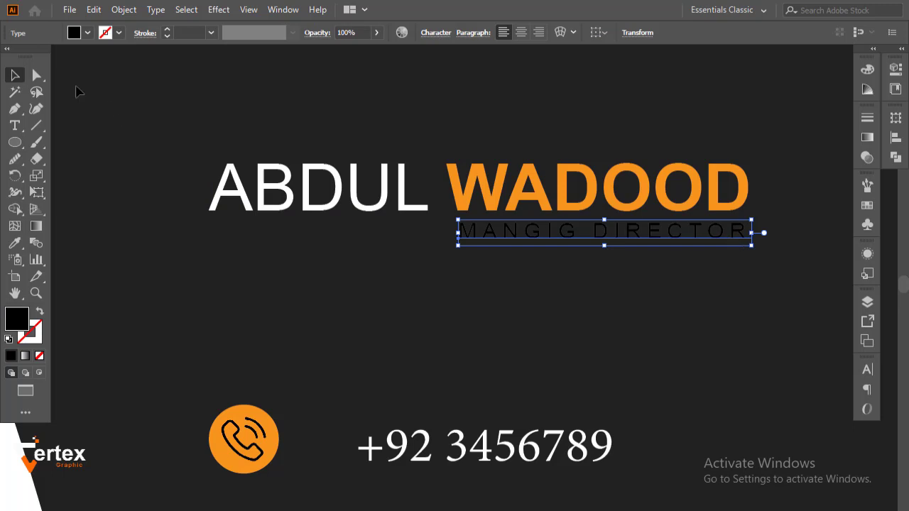
pyautogui.click(87, 32)
pyautogui.click(29, 56)
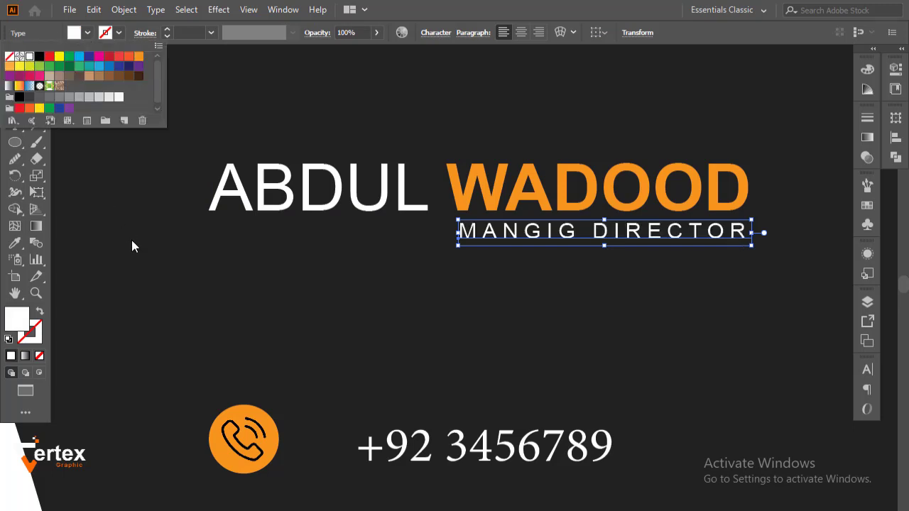
pyautogui.click(131, 241)
# Place the 'a logo poligone.ai' logo onto the card's white curved area
pyautogui.keyDown('alt'); pyautogui.click(435, 250); pyautogui.keyUp('alt')
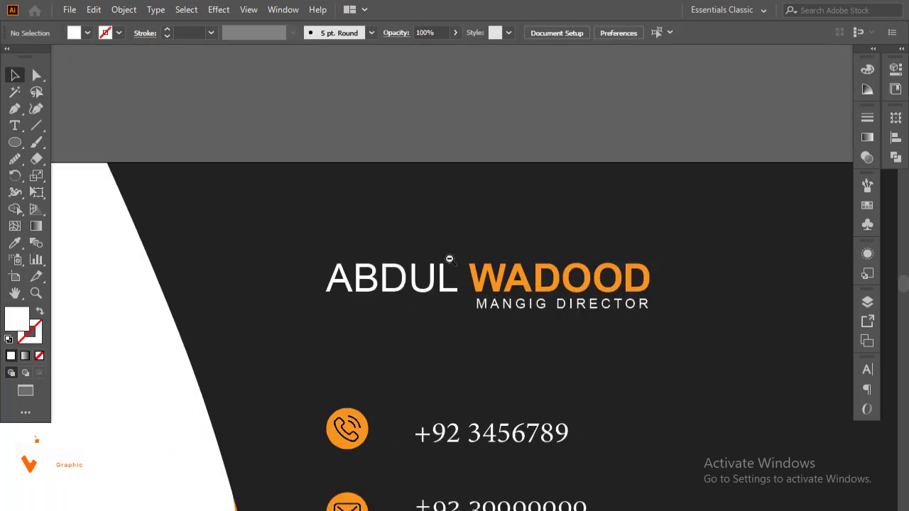
pyautogui.keyDown('alt'); pyautogui.click(447, 205); pyautogui.keyUp('alt')
pyautogui.keyDown('alt'); pyautogui.click(505, 304); pyautogui.keyUp('alt')
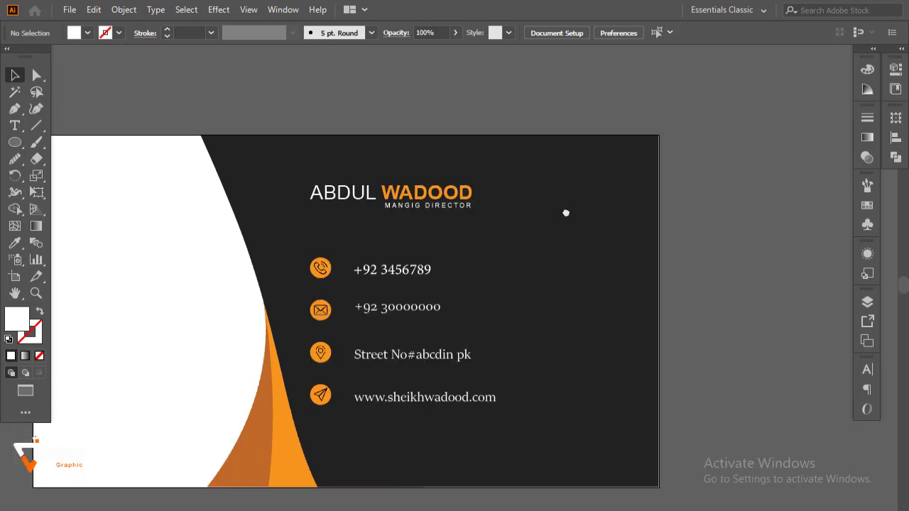
pyautogui.hscroll(-5, 566, 211)
pyautogui.scroll(-2, 570, 219)
pyautogui.moveTo(583, 227); pyautogui.dragTo(571, 238)
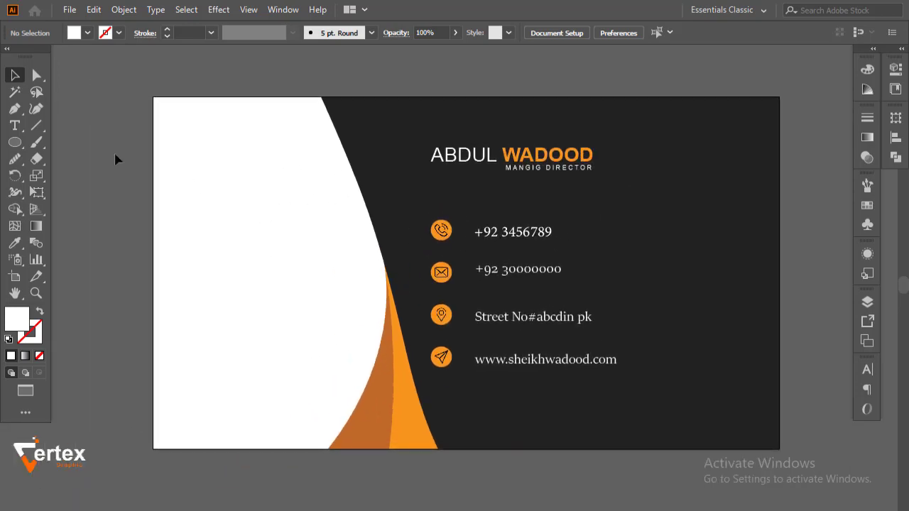
pyautogui.click(70, 10)
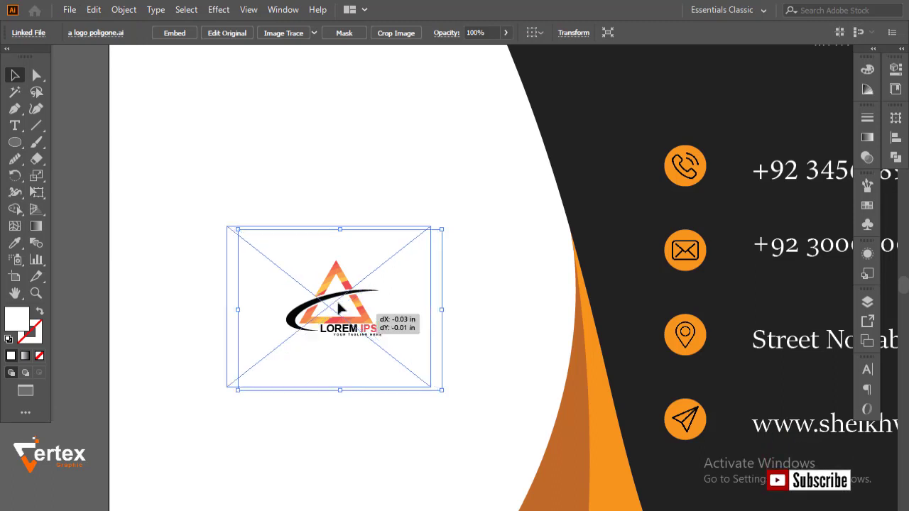
pyautogui.moveTo(339, 307); pyautogui.dragTo(311, 275)
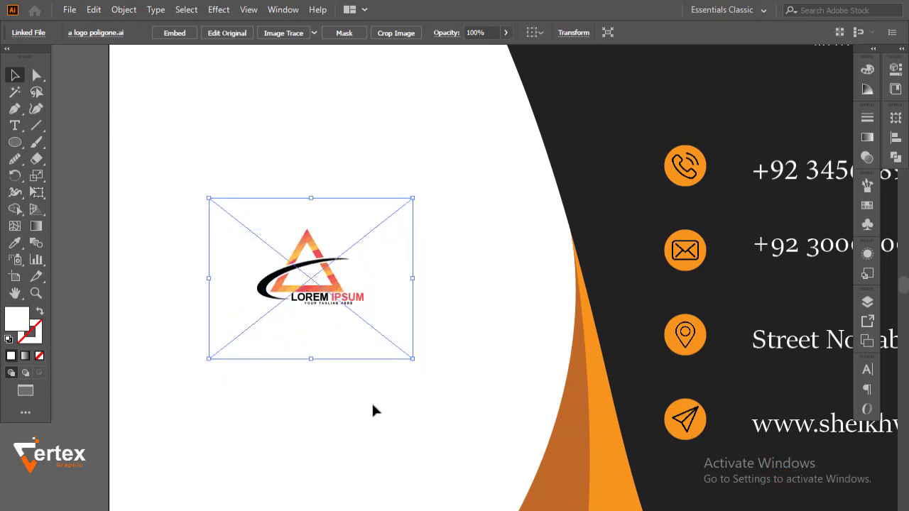
pyautogui.click(372, 403)
# Enlarge the logo and move it up within the white area
pyautogui.press('z')
pyautogui.keyDown('alt'); pyautogui.click(414, 371); pyautogui.keyUp('alt')
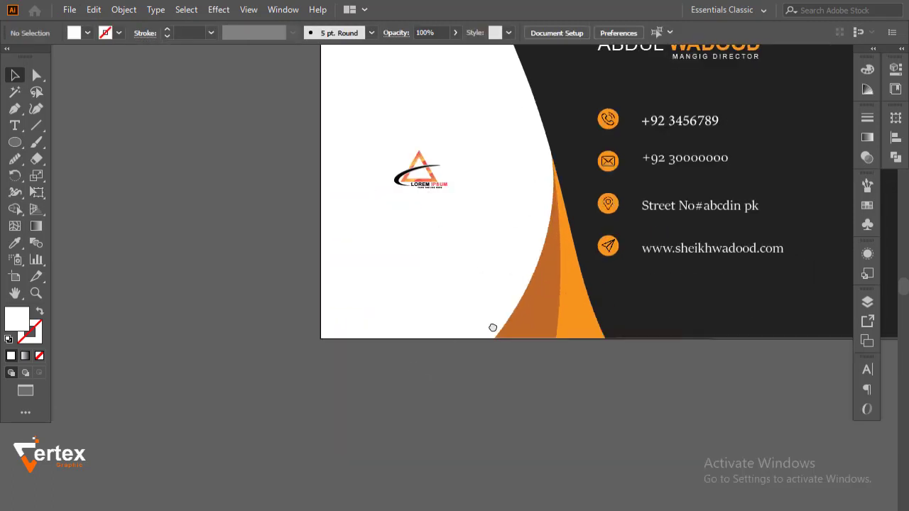
pyautogui.keyDown('alt'); pyautogui.click(493, 328); pyautogui.keyUp('alt')
pyautogui.press('v')
pyautogui.moveTo(405, 389); pyautogui.dragTo(294, 294)
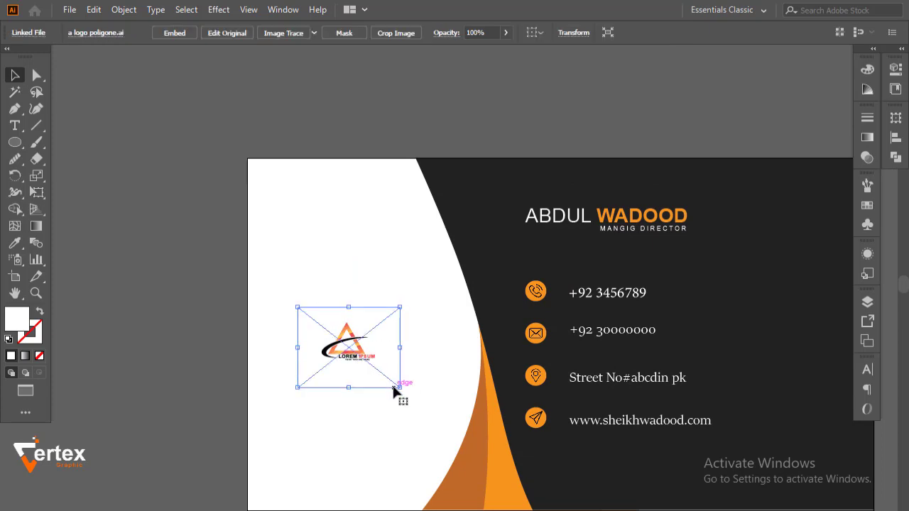
pyautogui.moveTo(399, 384); pyautogui.dragTo(424, 407)
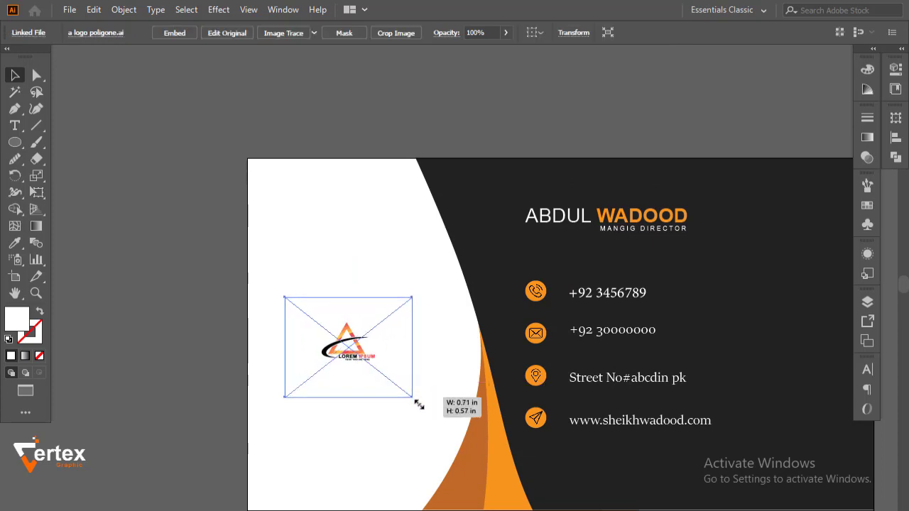
pyautogui.moveTo(346, 355)
pyautogui.mouseDown()
pyautogui.moveTo(341, 334)
pyautogui.moveTo(342, 343)
pyautogui.mouseUp()
pyautogui.click(186, 342)
# Duplicate the logo to the dark panel's lower right and enlarge the copy
pyautogui.moveTo(412, 374); pyautogui.dragTo(265, 248)
pyautogui.click(242, 263)
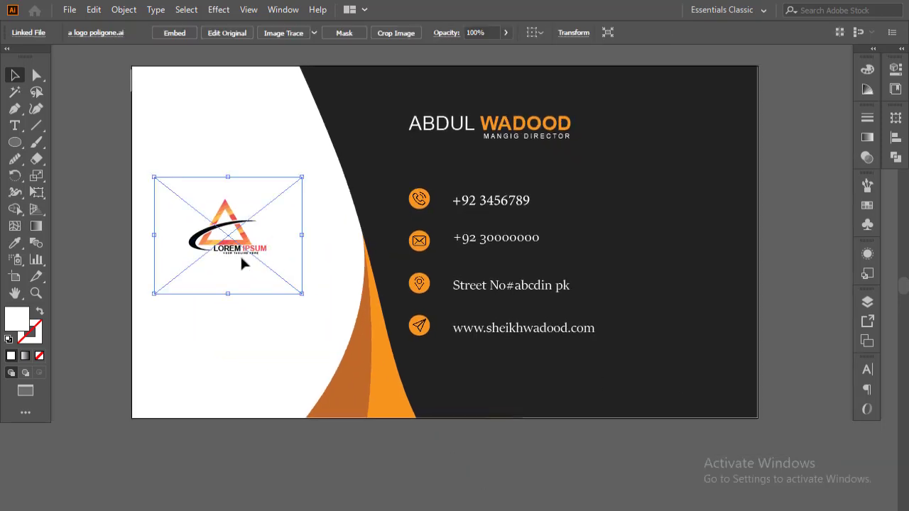
pyautogui.moveTo(242, 264)
pyautogui.mouseDown()
pyautogui.moveTo(617, 373)
pyautogui.moveTo(704, 378)
pyautogui.mouseUp()
pyautogui.moveTo(615, 305)
pyautogui.mouseDown()
pyautogui.moveTo(560, 249)
pyautogui.moveTo(549, 250)
pyautogui.mouseUp()
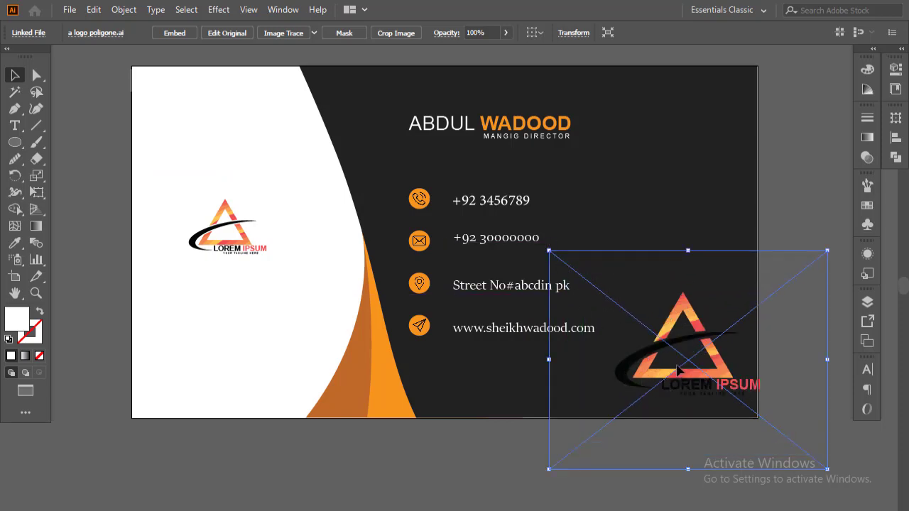
# Fade the lower-right logo copy to 13% opacity and nudge it down
pyautogui.moveTo(676, 368); pyautogui.dragTo(680, 374)
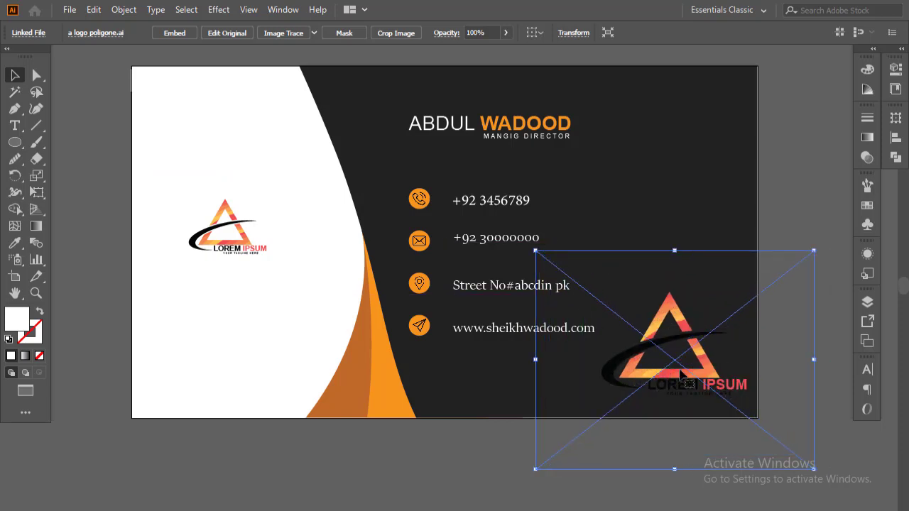
pyautogui.click(504, 32)
pyautogui.moveTo(498, 50); pyautogui.dragTo(459, 52)
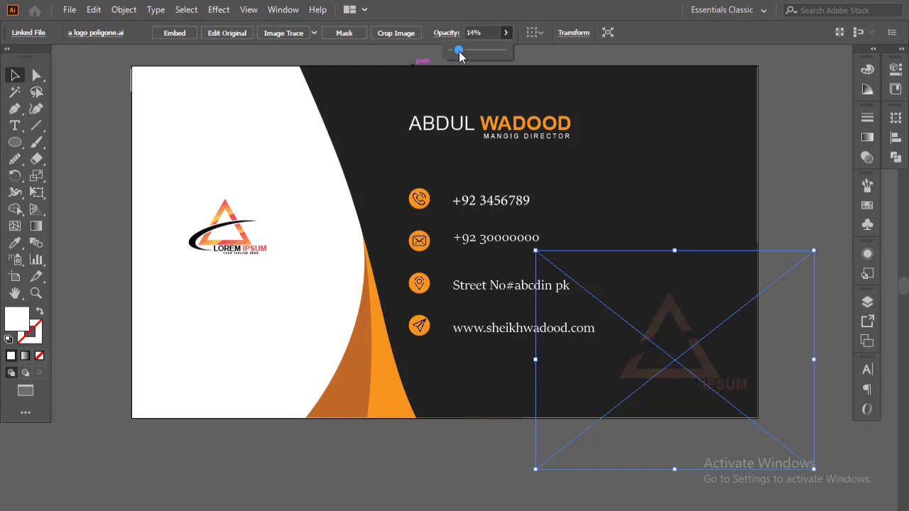
pyautogui.click(806, 210)
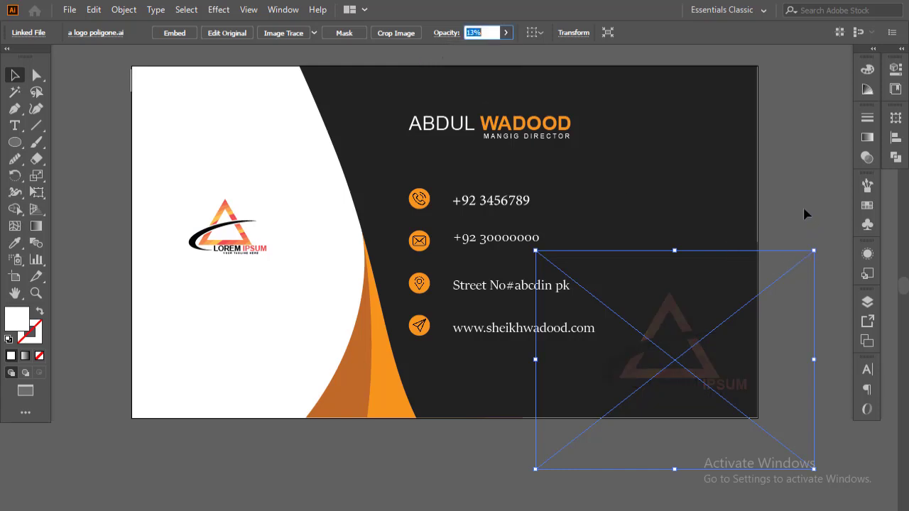
pyautogui.click(707, 368)
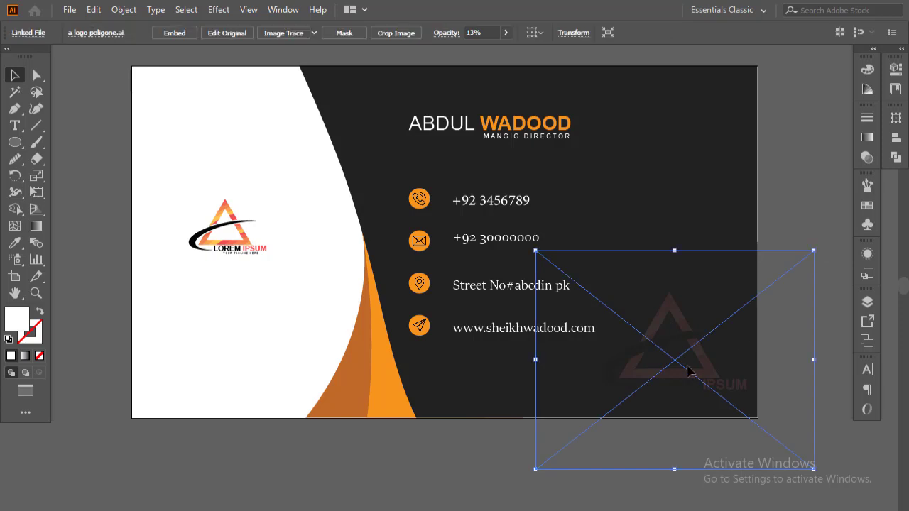
pyautogui.press('Down')
pyautogui.press('Down')
pyautogui.press('Down')
pyautogui.press('Down')
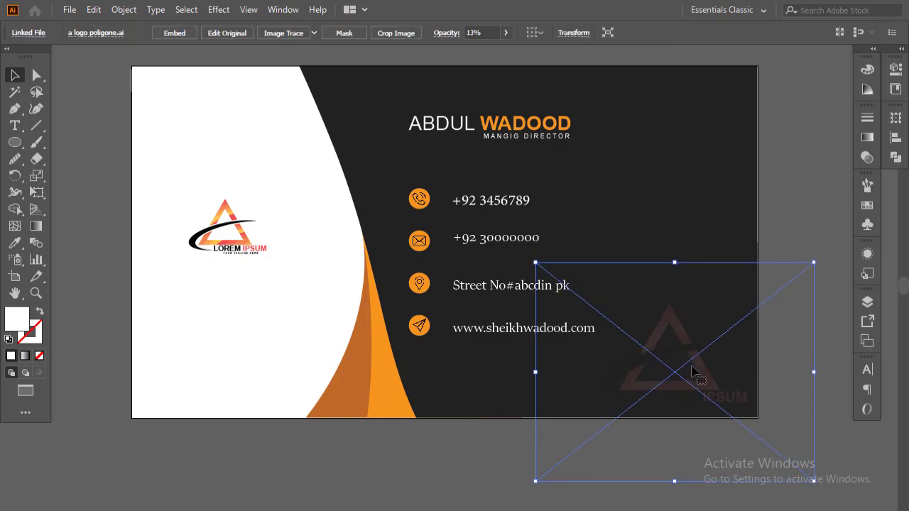
pyautogui.press('Down')
pyautogui.click(800, 192)
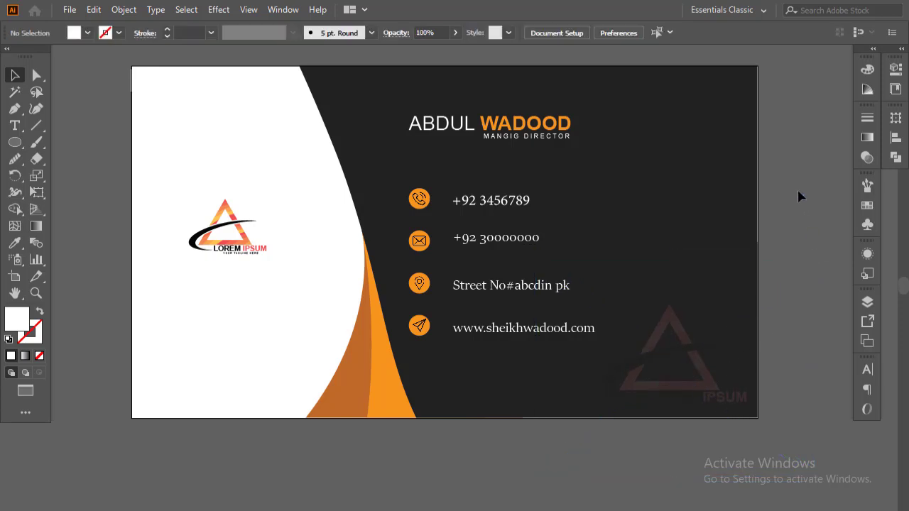
# Scale the white-side logo up slightly
pyautogui.click(225, 257)
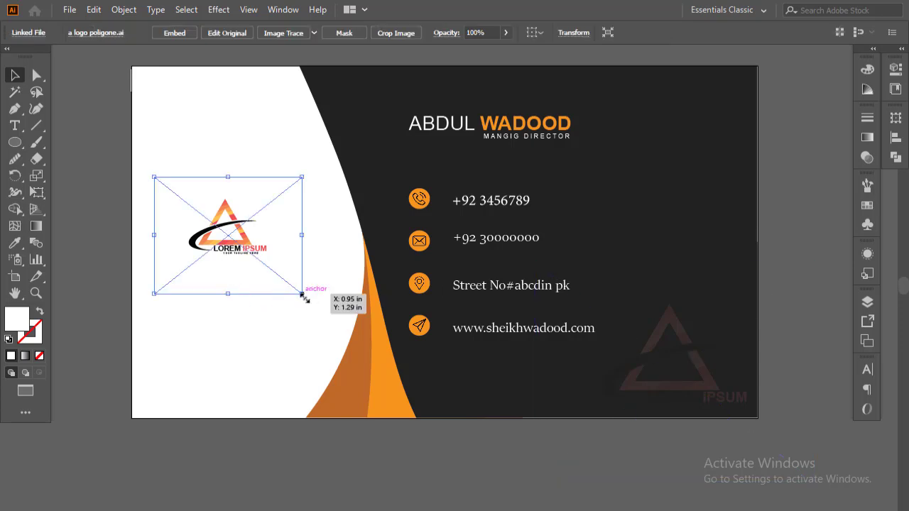
pyautogui.moveTo(301, 296); pyautogui.dragTo(309, 300)
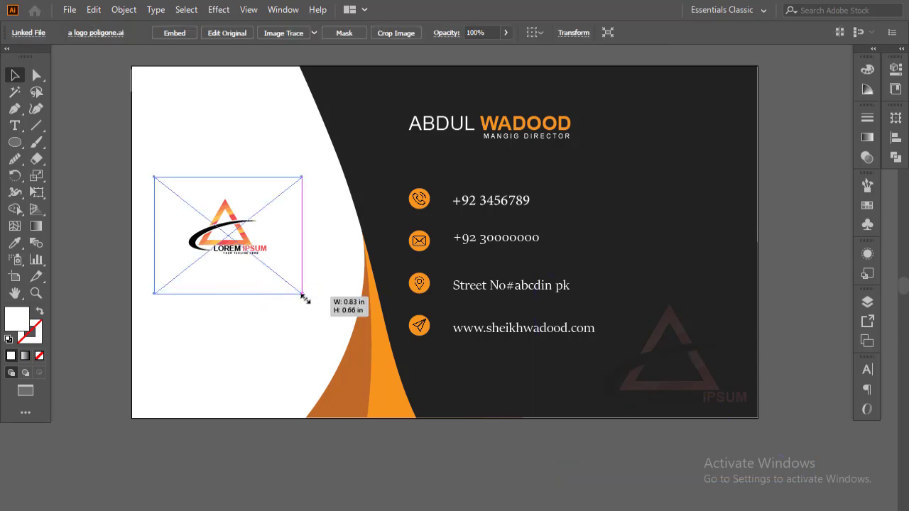
pyautogui.click(93, 327)
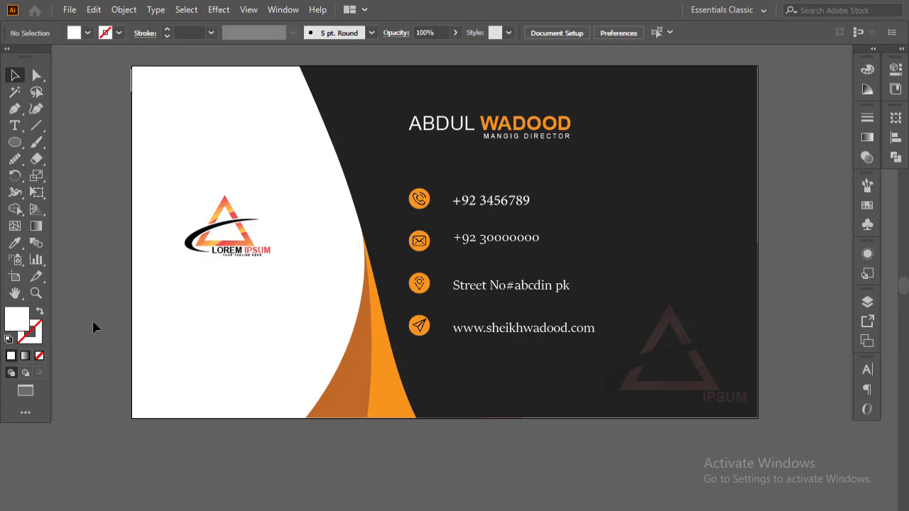
pyautogui.scroll(-1, 490, 263)
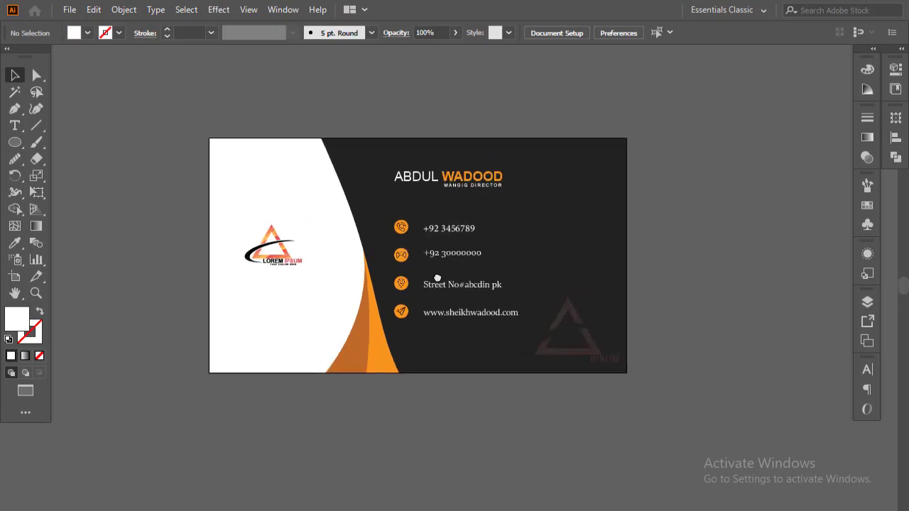